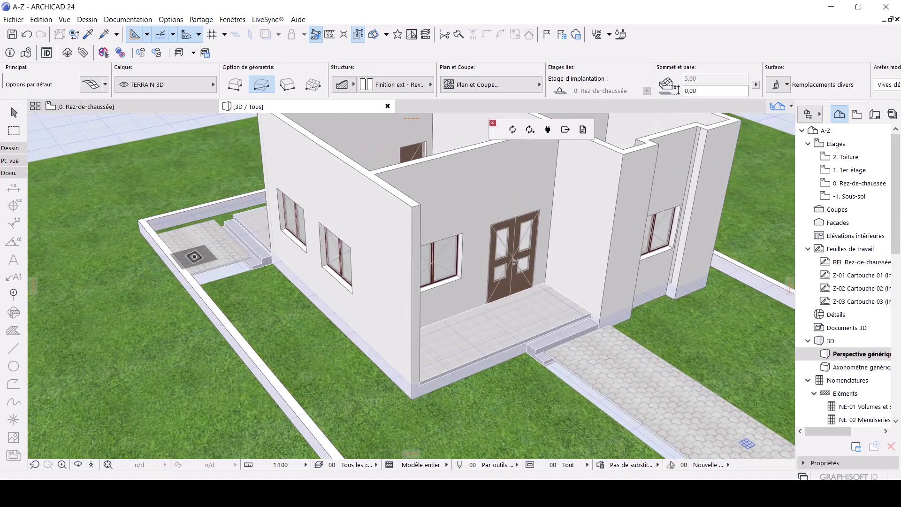
Set the base offset of both paved path meshes, beside the side steps and the front entrance, to -40,00
{"action": "left_click", "coordinate": [192, 254]}
{"action": "left_click", "coordinate": [706, 413], "text": "shift"}
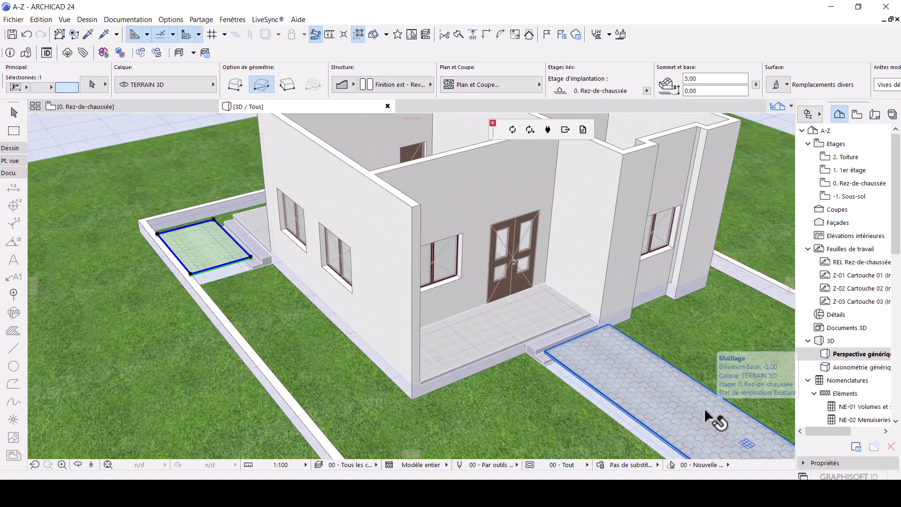
{"action": "left_click", "coordinate": [706, 412], "text": "shift"}
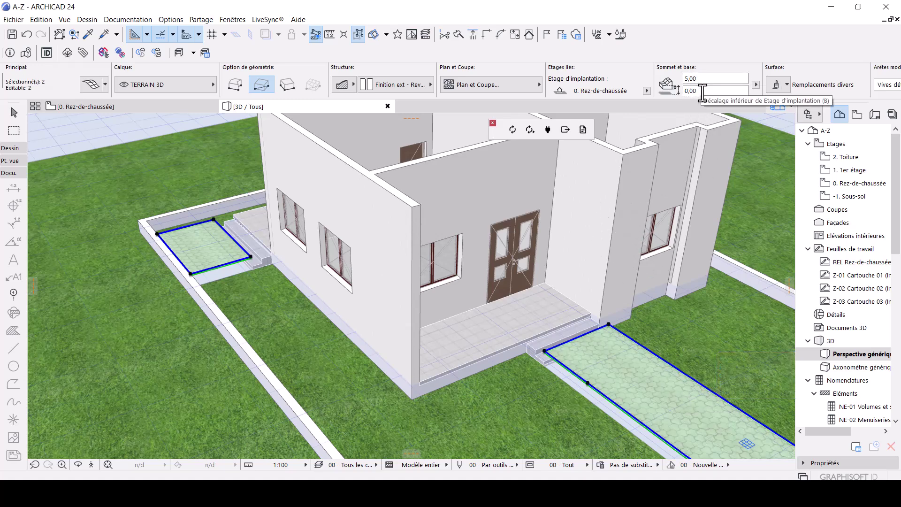
{"action": "left_click", "coordinate": [688, 91]}
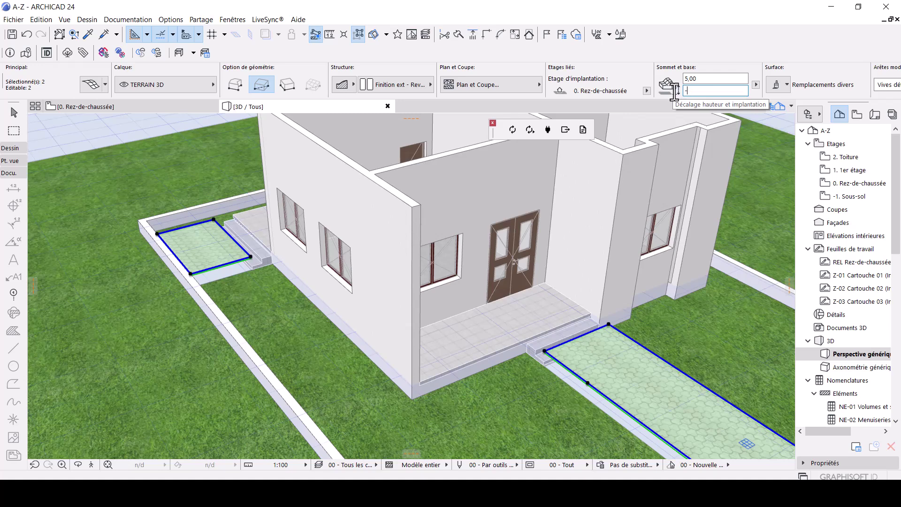
{"action": "key", "text": "Return"}
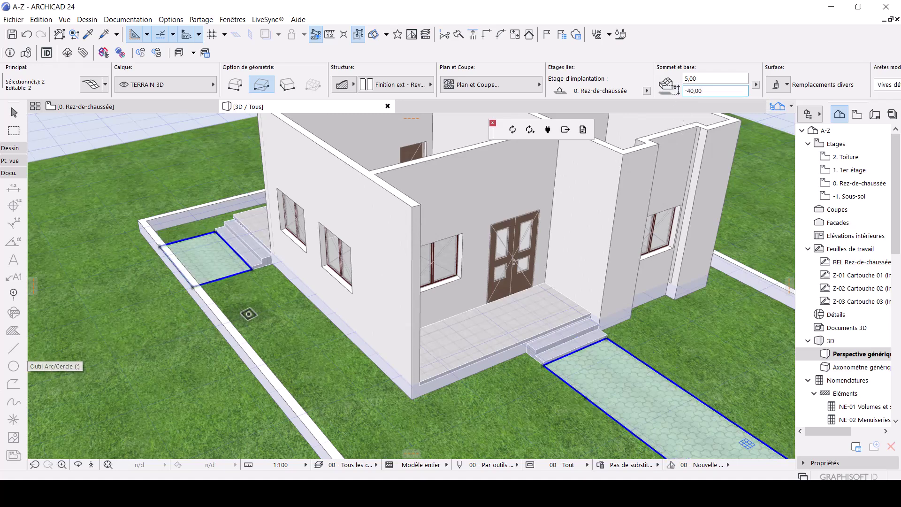
{"action": "key", "text": "Escape"}
Examine the lowered paths, the entrance steps and the whole fenced site from several angles in the 3D view
{"action": "scroll", "coordinate": [202, 282], "scroll_direction": "up", "scroll_amount": 3}
{"action": "scroll", "coordinate": [255, 253], "scroll_direction": "up", "scroll_amount": 2}
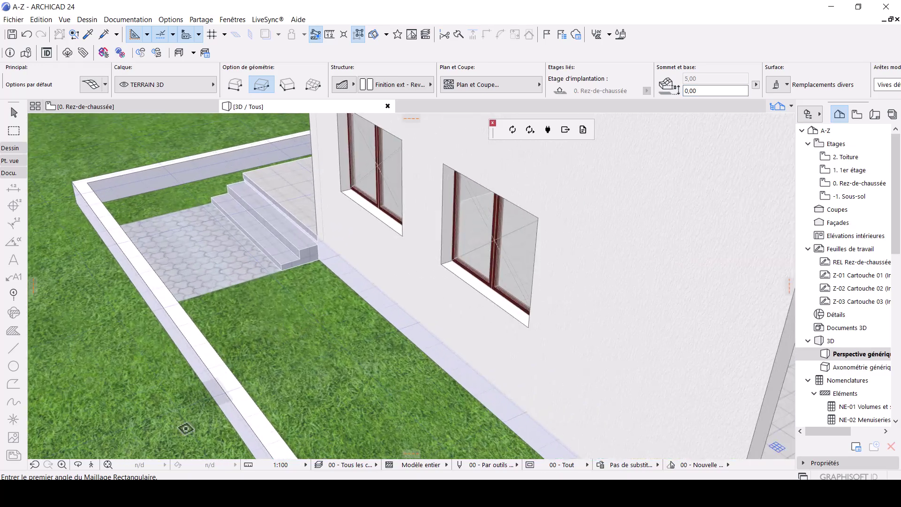
{"action": "left_click", "coordinate": [74, 467]}
{"action": "left_click_drag", "start_coordinate": [235, 338], "coordinate": [194, 306]}
{"action": "scroll", "coordinate": [230, 286], "scroll_direction": "up", "scroll_amount": 2}
{"action": "left_click_drag", "start_coordinate": [275, 277], "coordinate": [390, 318]}
{"action": "scroll", "coordinate": [328, 291], "scroll_direction": "down", "scroll_amount": 3}
{"action": "left_click_drag", "start_coordinate": [278, 264], "coordinate": [636, 373]}
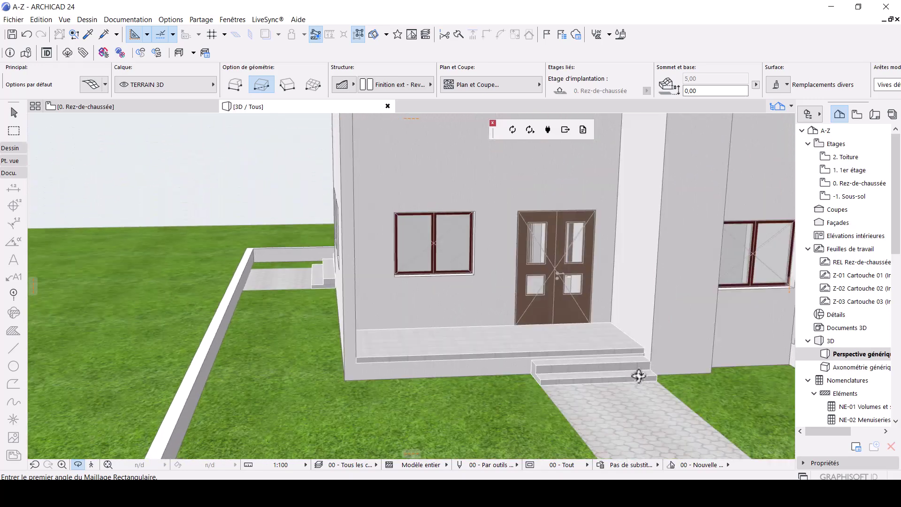
{"action": "scroll", "coordinate": [603, 313], "scroll_direction": "up", "scroll_amount": 2}
{"action": "scroll", "coordinate": [603, 313], "scroll_direction": "down", "scroll_amount": 3}
{"action": "left_click_drag", "start_coordinate": [495, 345], "coordinate": [536, 362]}
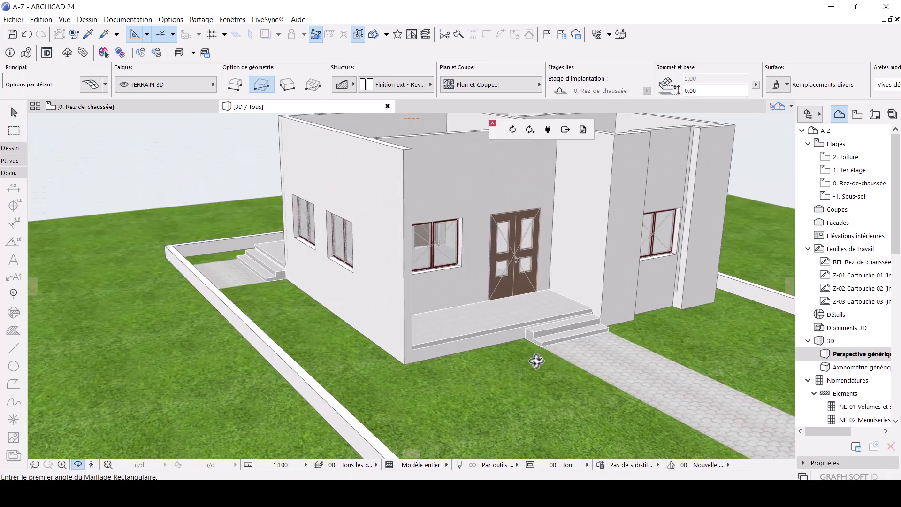
{"action": "scroll", "coordinate": [399, 345], "scroll_direction": "up", "scroll_amount": 2}
{"action": "scroll", "coordinate": [399, 344], "scroll_direction": "down", "scroll_amount": 3}
{"action": "left_click_drag", "start_coordinate": [423, 315], "coordinate": [370, 337]}
{"action": "scroll", "coordinate": [465, 267], "scroll_direction": "up", "scroll_amount": 2}
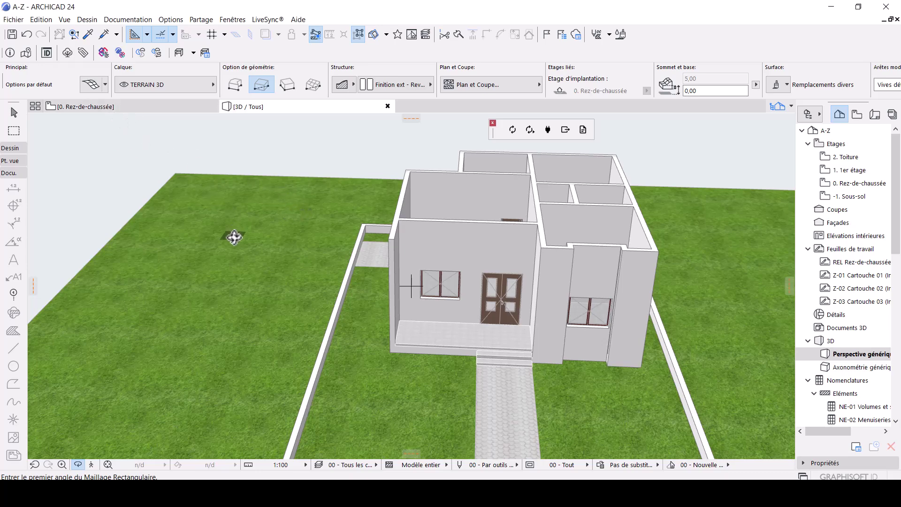
{"action": "left_click_drag", "start_coordinate": [234, 237], "coordinate": [334, 318]}
{"action": "scroll", "coordinate": [333, 318], "scroll_direction": "down", "scroll_amount": 3}
{"action": "scroll", "coordinate": [443, 253], "scroll_direction": "up", "scroll_amount": 1}
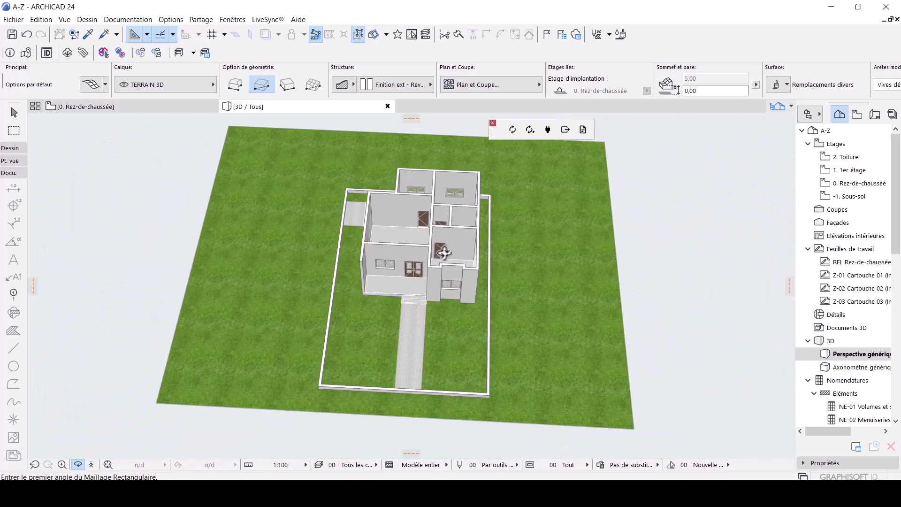
{"action": "scroll", "coordinate": [443, 254], "scroll_direction": "up", "scroll_amount": 2}
{"action": "scroll", "coordinate": [446, 255], "scroll_direction": "down", "scroll_amount": 3}
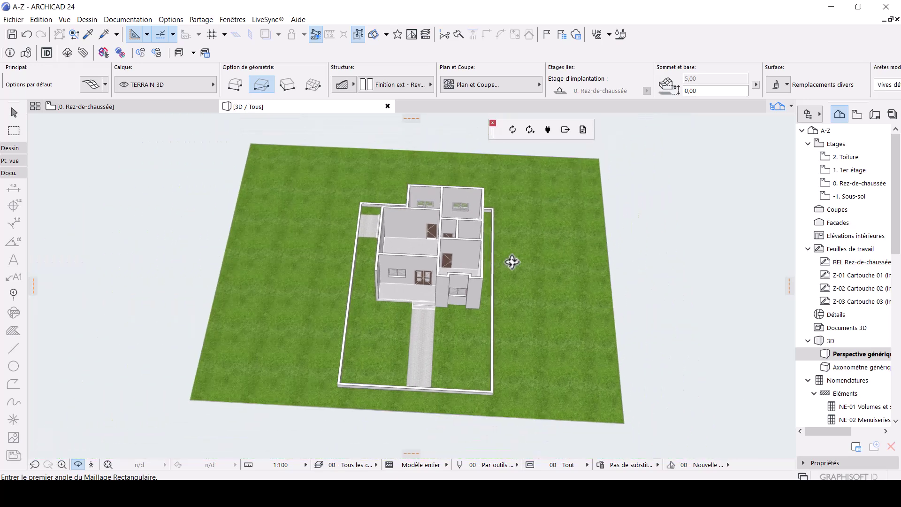
{"action": "left_click_drag", "start_coordinate": [512, 256], "coordinate": [537, 224]}
{"action": "scroll", "coordinate": [581, 227], "scroll_direction": "up", "scroll_amount": 3}
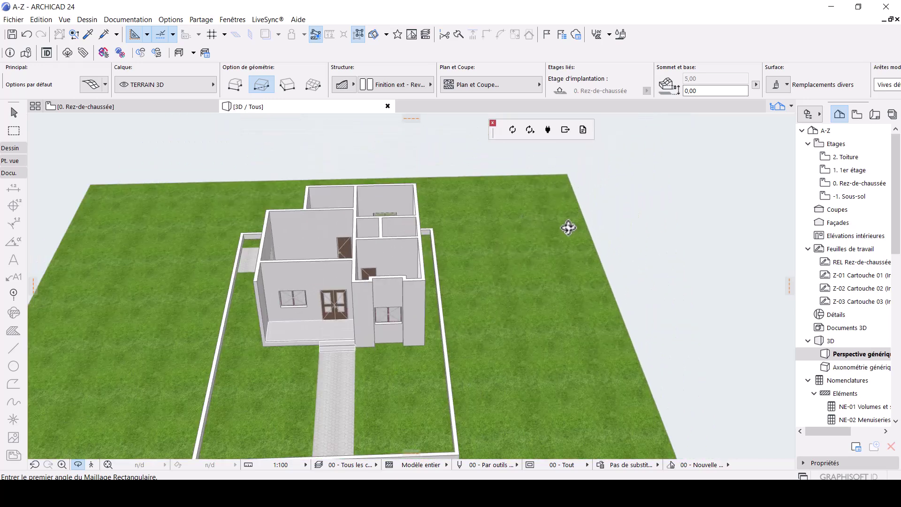
{"action": "scroll", "coordinate": [474, 266], "scroll_direction": "down", "scroll_amount": 4}
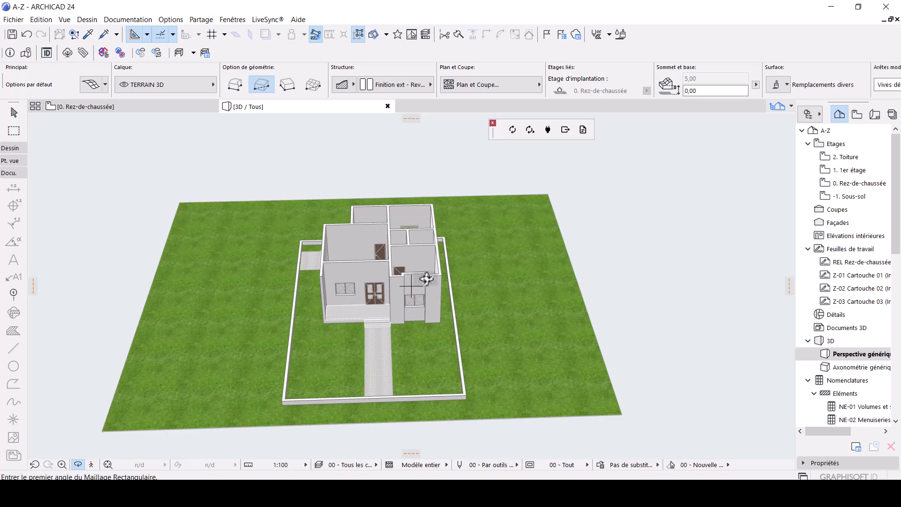
{"action": "left_click", "coordinate": [14, 19]}
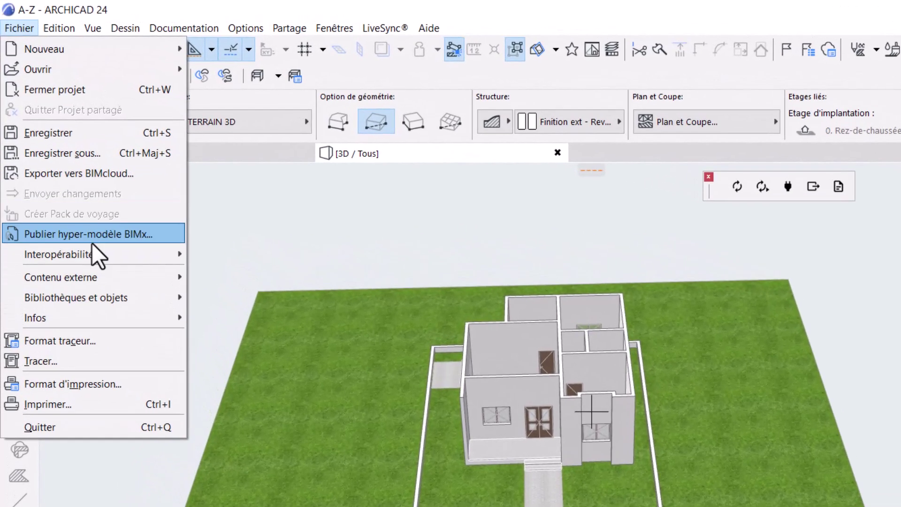
{"action": "mouse_move", "coordinate": [80, 258]}
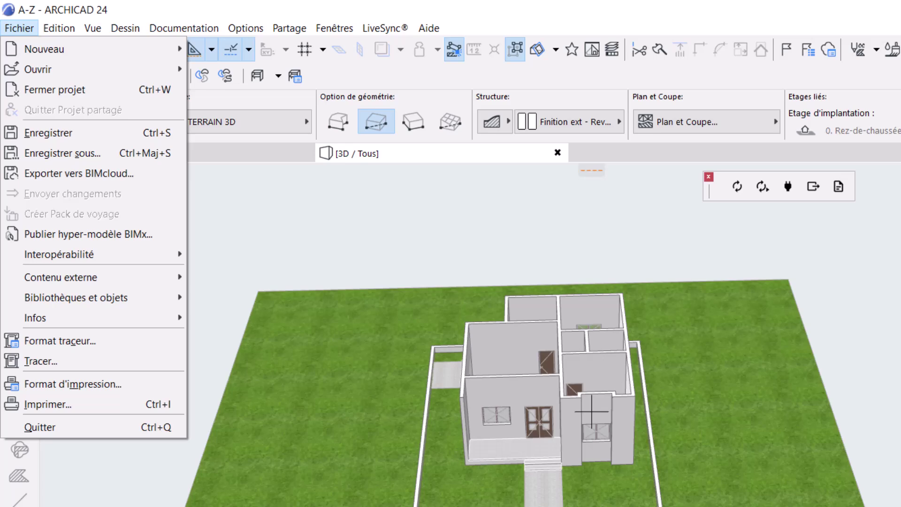
{"action": "key", "text": "Escape"}
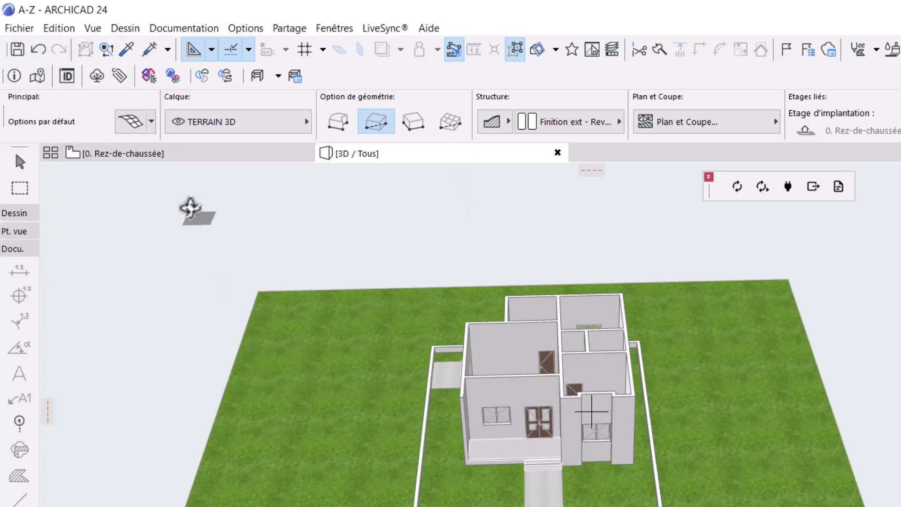
{"action": "left_click", "coordinate": [16, 32]}
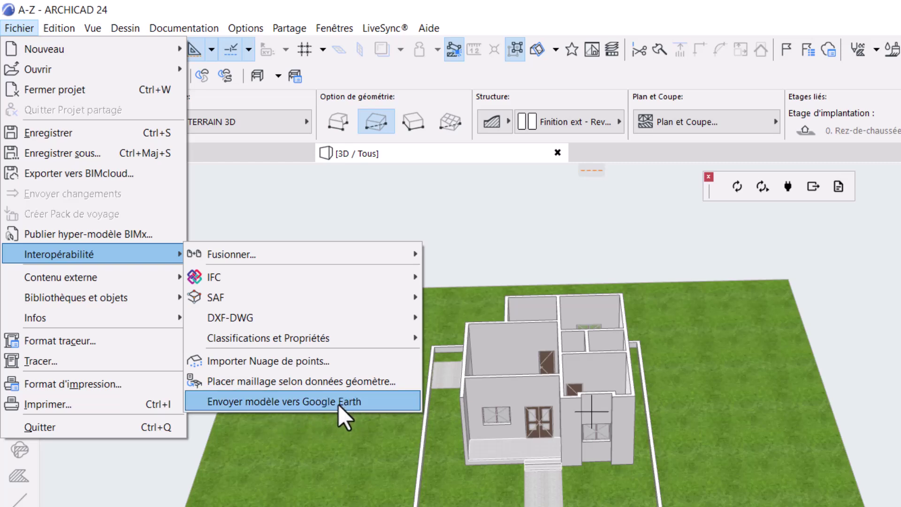
{"action": "left_click", "coordinate": [337, 467]}
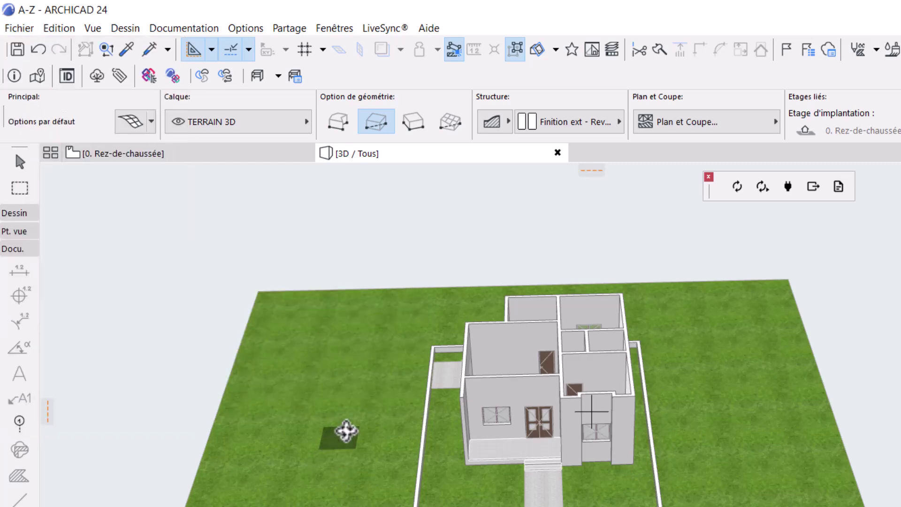
{"action": "scroll", "coordinate": [415, 307], "scroll_direction": "up", "scroll_amount": 2}
{"action": "scroll", "coordinate": [737, 368], "scroll_direction": "down", "scroll_amount": 4}
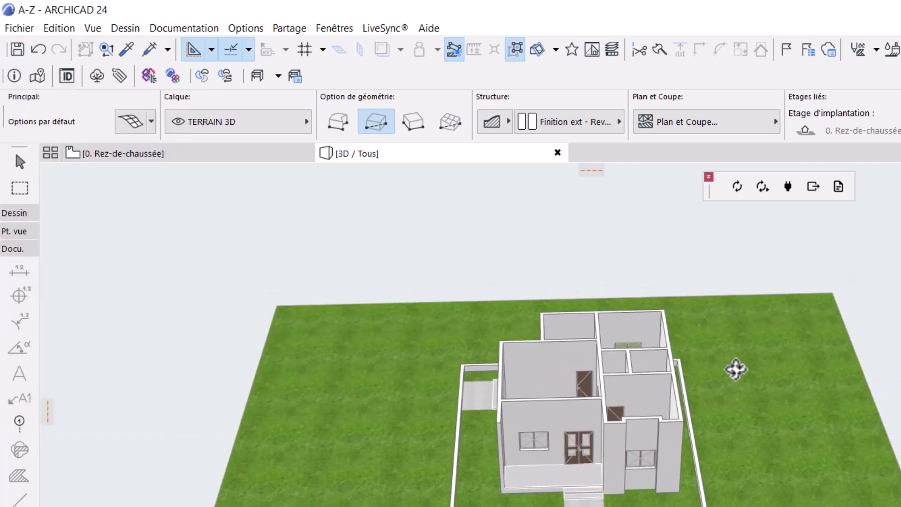
{"action": "middle_click_drag", "start_coordinate": [752, 429], "coordinate": [638, 370], "text": "shift"}
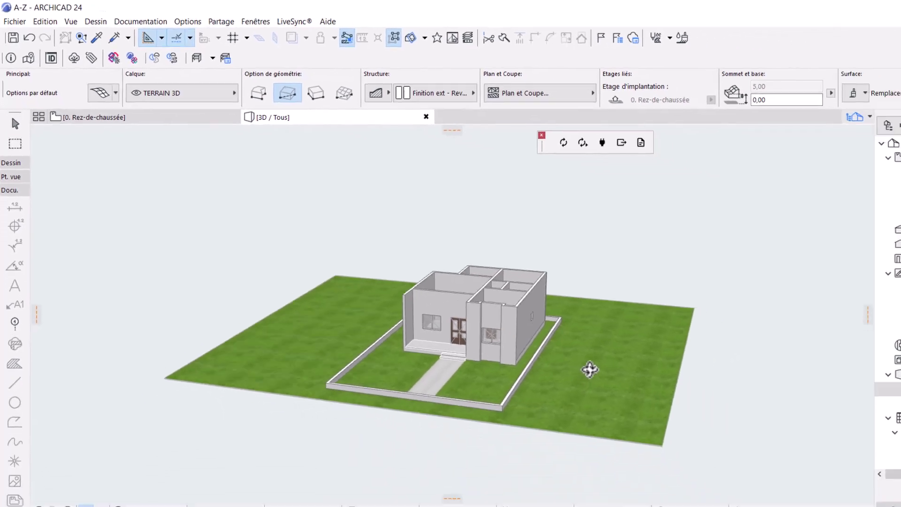
{"action": "scroll", "coordinate": [589, 312], "scroll_direction": "up", "scroll_amount": 4}
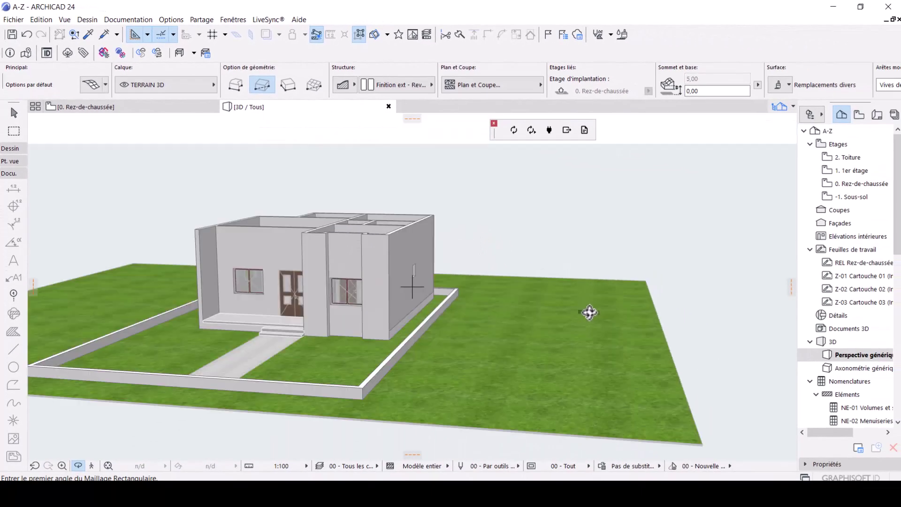
{"action": "scroll", "coordinate": [589, 312], "scroll_direction": "down", "scroll_amount": 3}
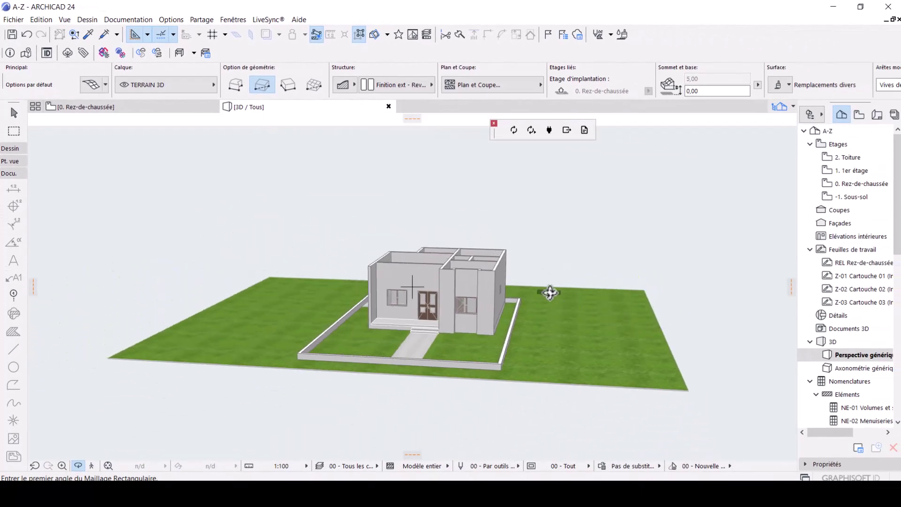
{"action": "scroll", "coordinate": [552, 292], "scroll_direction": "up", "scroll_amount": 3}
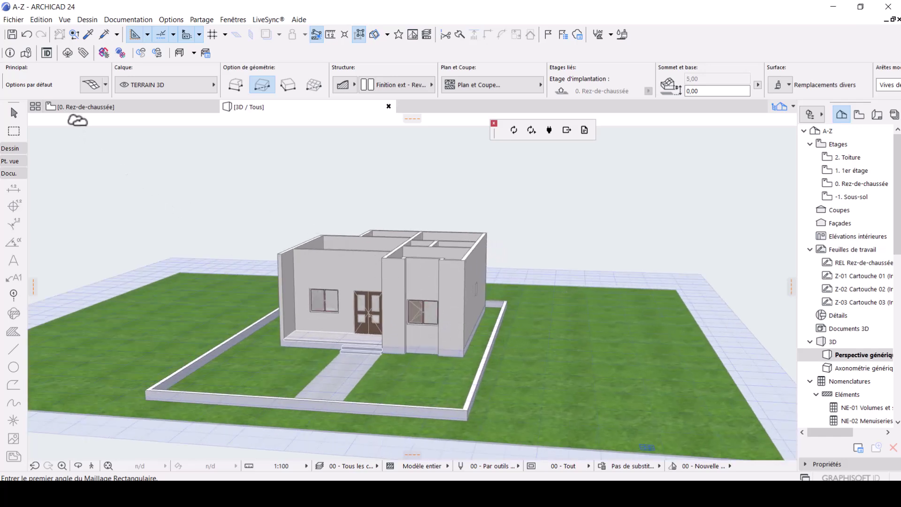
Switch from the 3D view to the -1. Sous-sol floor plan and leave all elements deselected
{"action": "left_click", "coordinate": [80, 107]}
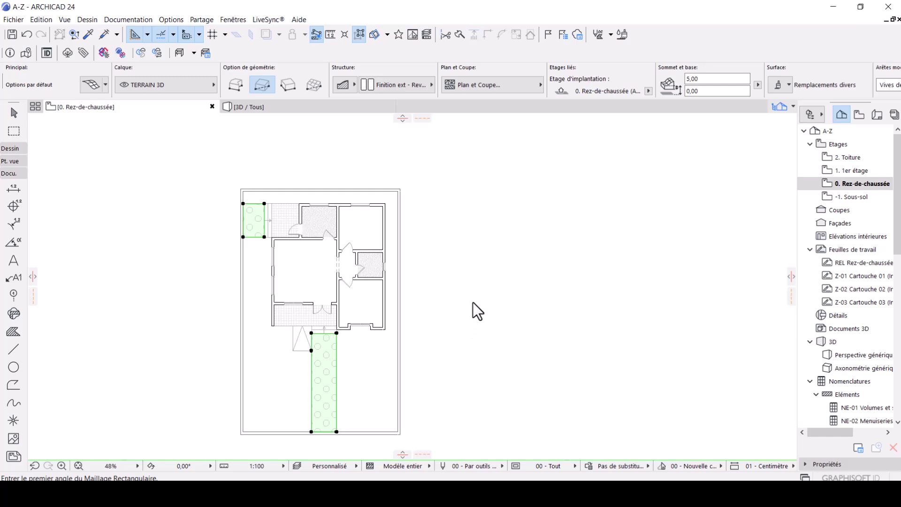
{"action": "key", "text": "Escape"}
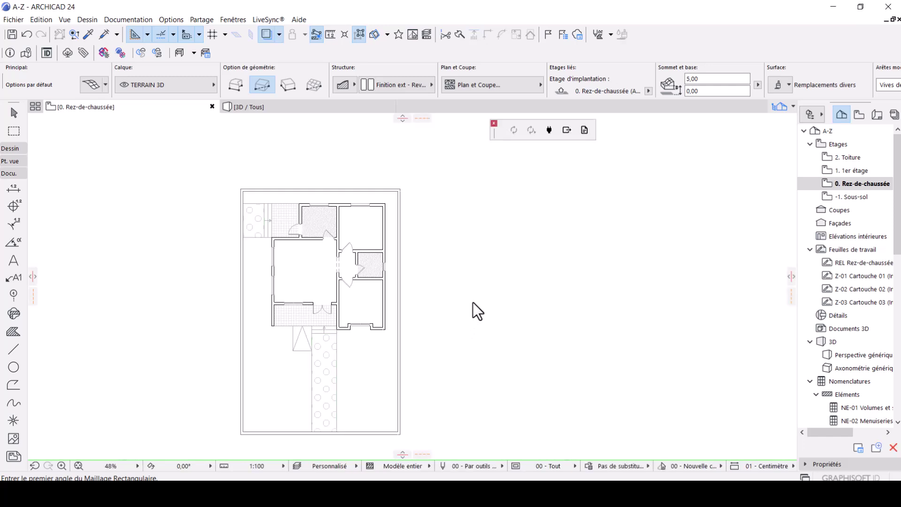
{"action": "key", "text": "ctrl+Down"}
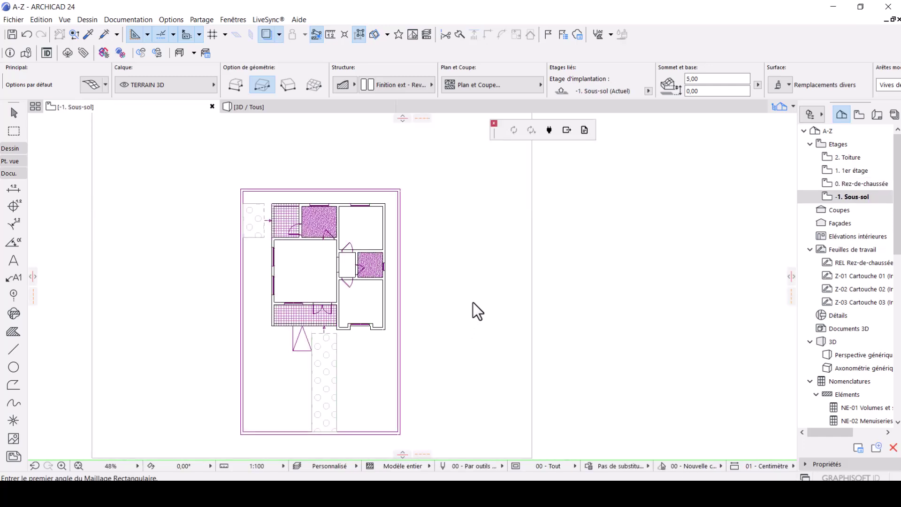
{"action": "scroll", "coordinate": [472, 302], "scroll_direction": "down", "scroll_amount": 5}
{"action": "left_click", "coordinate": [487, 247], "text": "shift"}
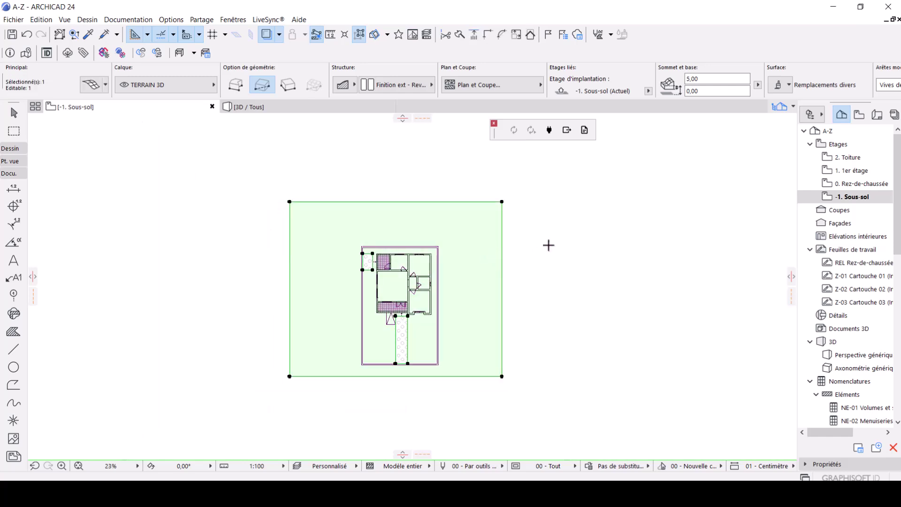
{"action": "key", "text": "Escape"}
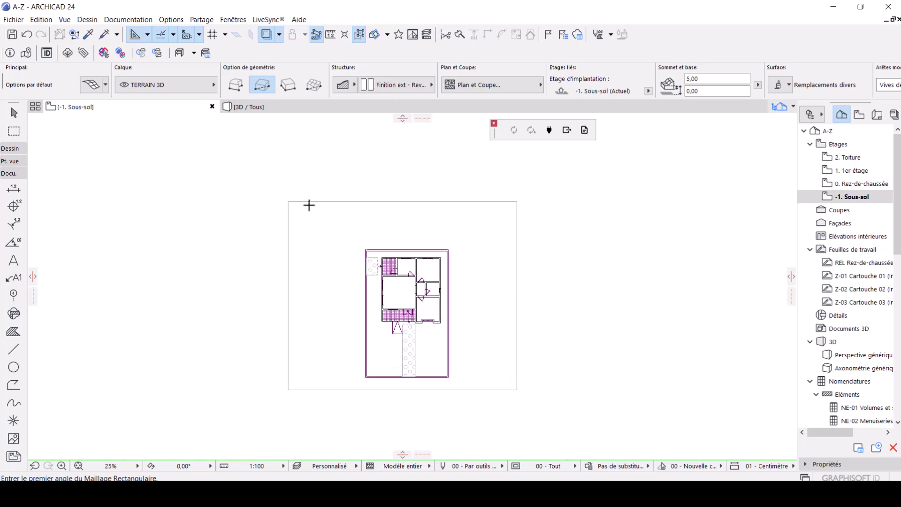
Set the default mesh to a 40,00 height and 40,00 base thickness, with Carrelage - Blanc mat 30x30 as its top surface
{"action": "scroll", "coordinate": [308, 204], "scroll_direction": "up", "scroll_amount": 7}
{"action": "scroll", "coordinate": [345, 314], "scroll_direction": "down", "scroll_amount": 4}
{"action": "scroll", "coordinate": [382, 312], "scroll_direction": "up", "scroll_amount": 3}
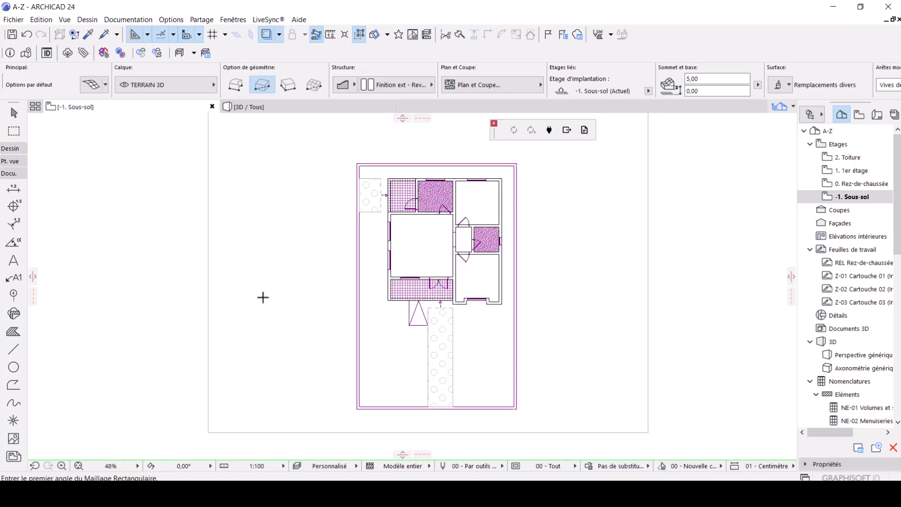
{"action": "scroll", "coordinate": [423, 310], "scroll_direction": "up", "scroll_amount": 4}
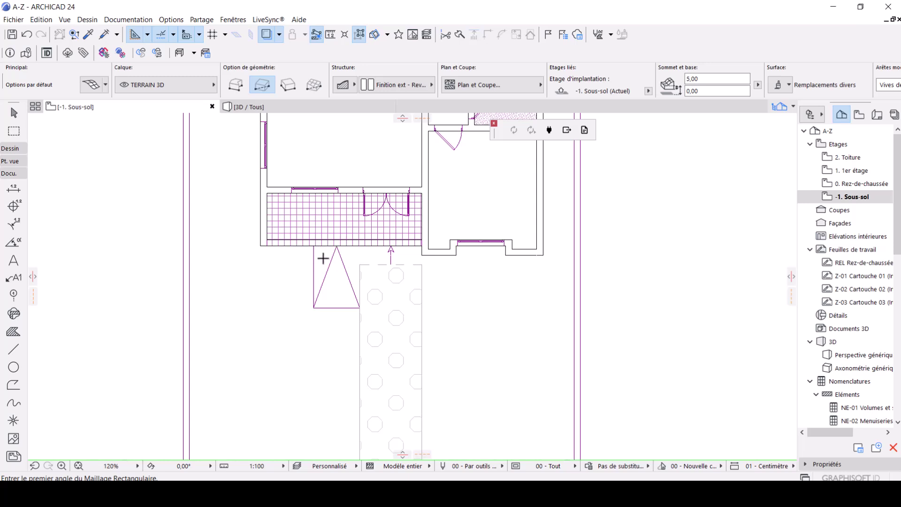
{"action": "scroll", "coordinate": [332, 277], "scroll_direction": "up", "scroll_amount": 2}
{"action": "scroll", "coordinate": [359, 263], "scroll_direction": "up", "scroll_amount": 2}
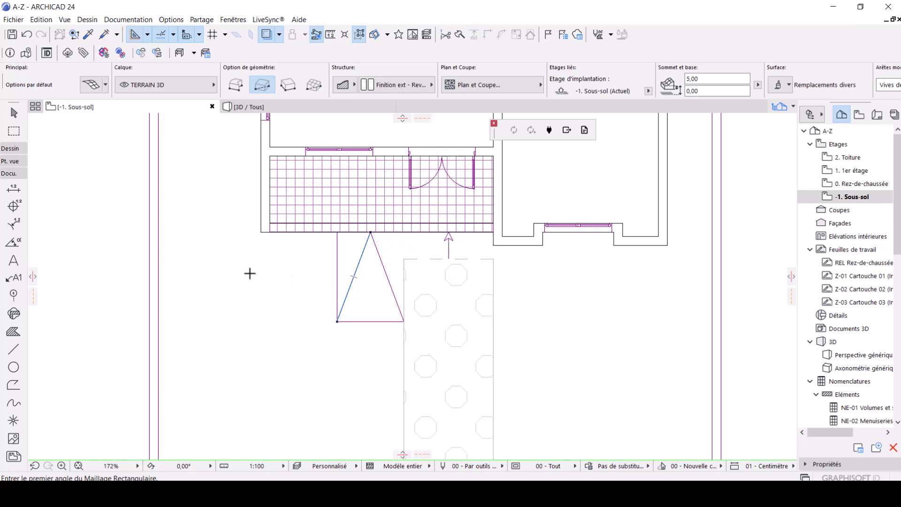
{"action": "left_click", "coordinate": [10, 149]}
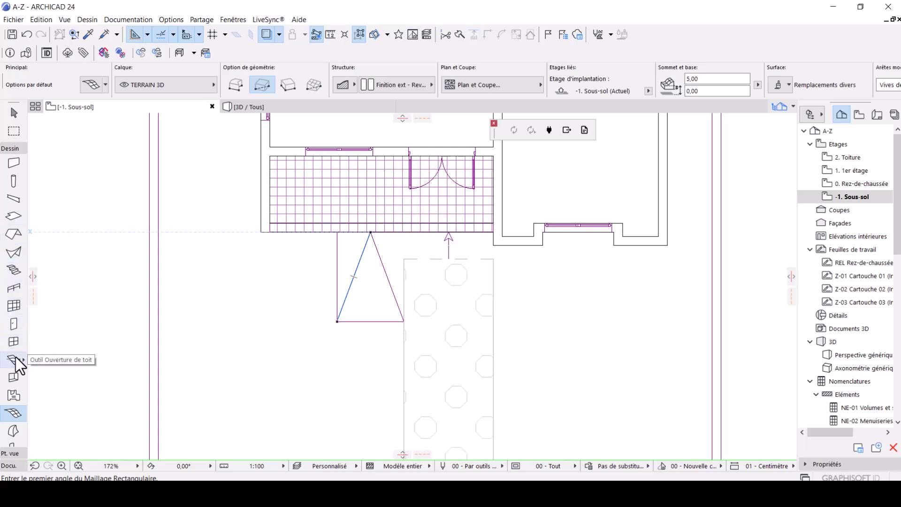
{"action": "left_click", "coordinate": [92, 85]}
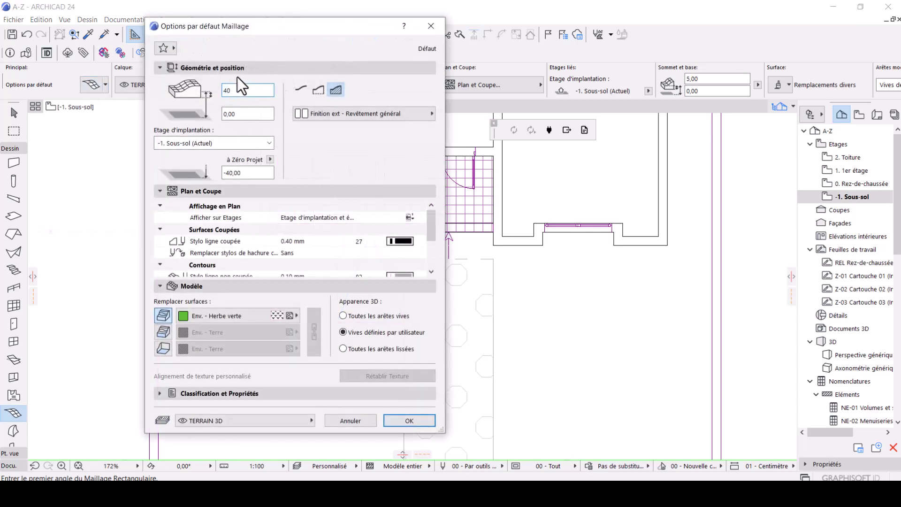
{"action": "left_click", "coordinate": [243, 314]}
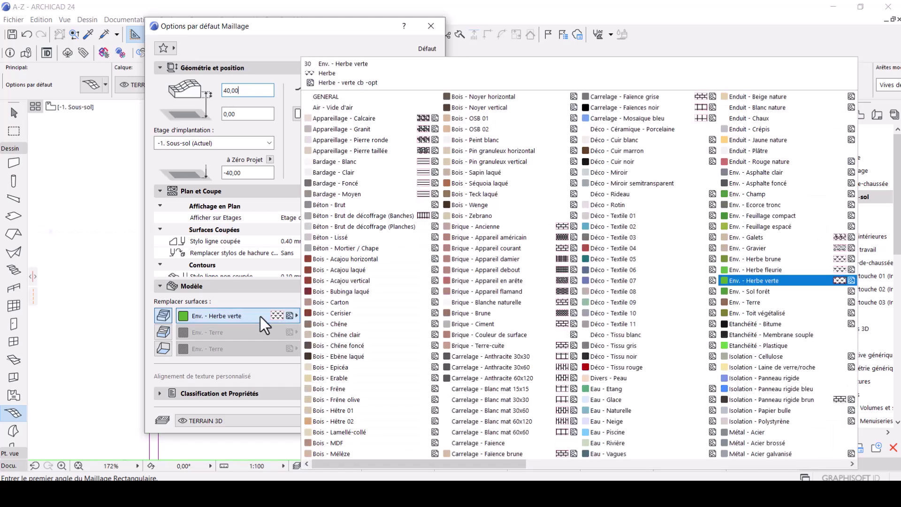
{"action": "left_click", "coordinate": [513, 401]}
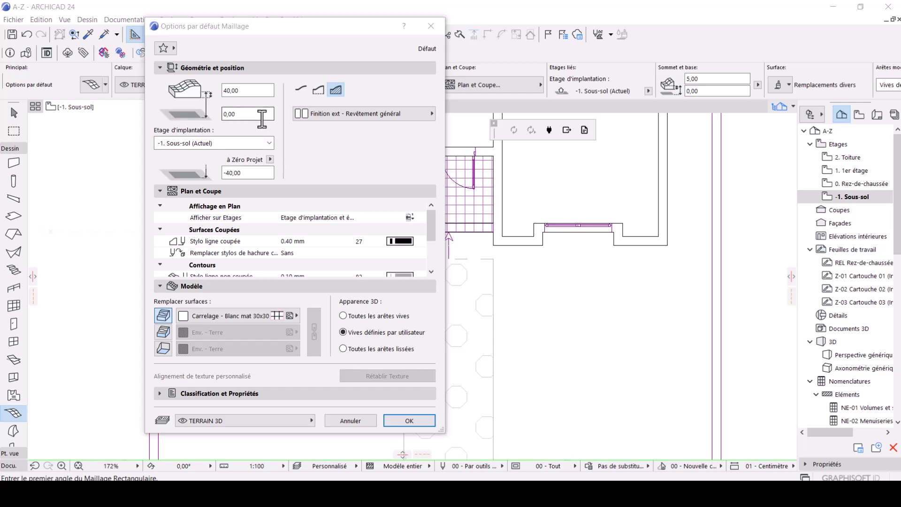
{"action": "left_click", "coordinate": [225, 114]}
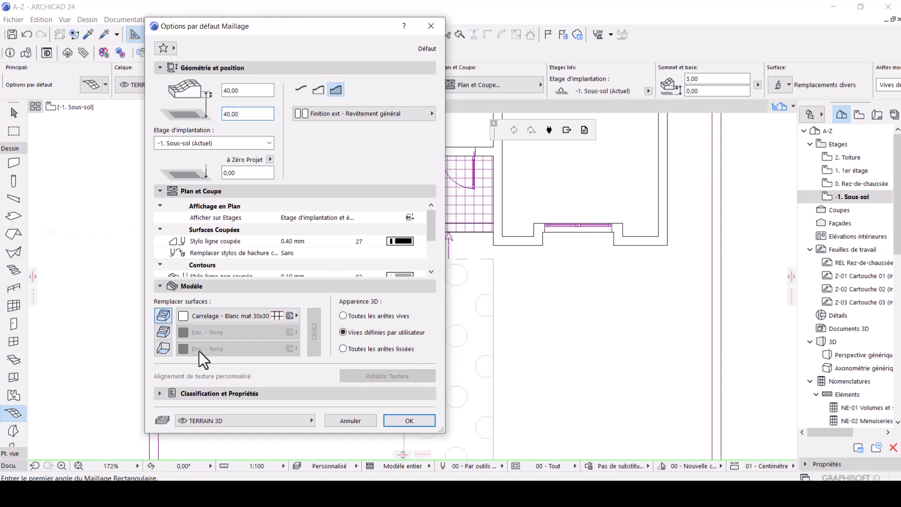
Override the default mesh's side surface with Carrelage - Blanc mat 30x30, assign the layer MARCHES and accept the settings
{"action": "left_click", "coordinate": [160, 336]}
{"action": "left_click", "coordinate": [227, 331]}
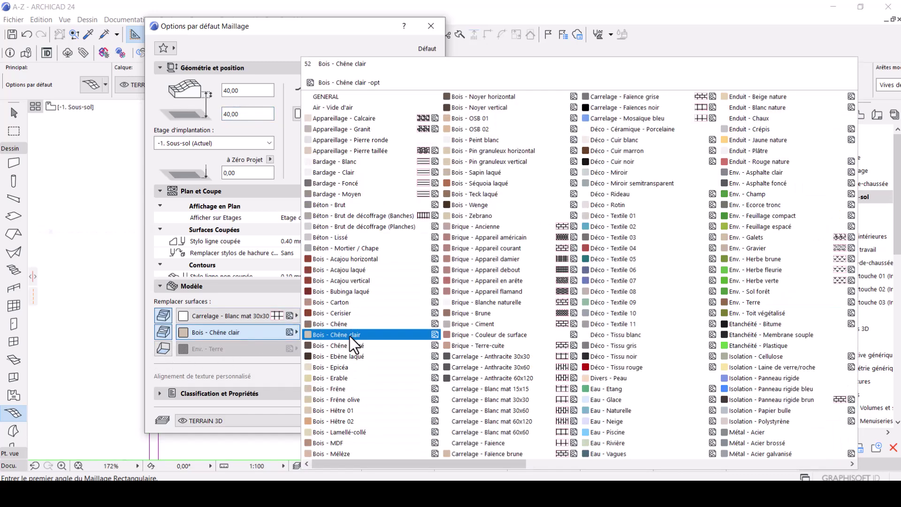
{"action": "left_click", "coordinate": [514, 397]}
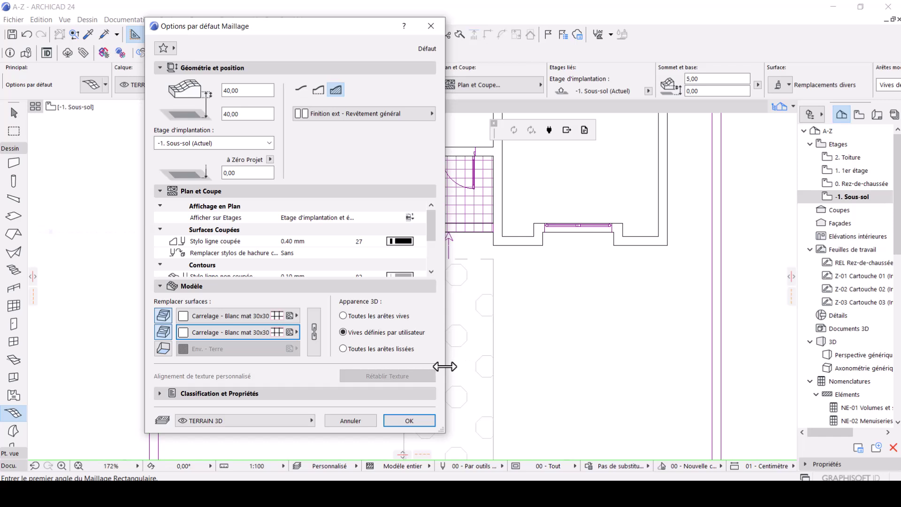
{"action": "left_click", "coordinate": [245, 424]}
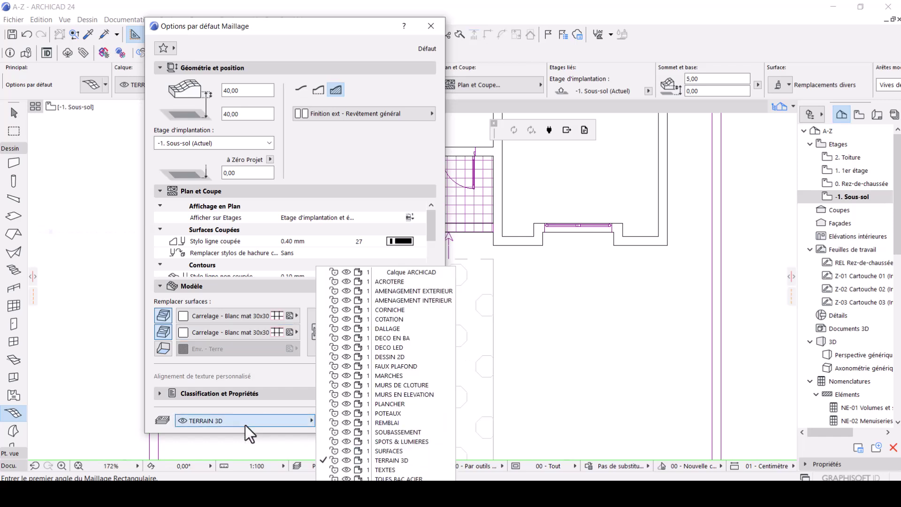
{"action": "left_click", "coordinate": [410, 376]}
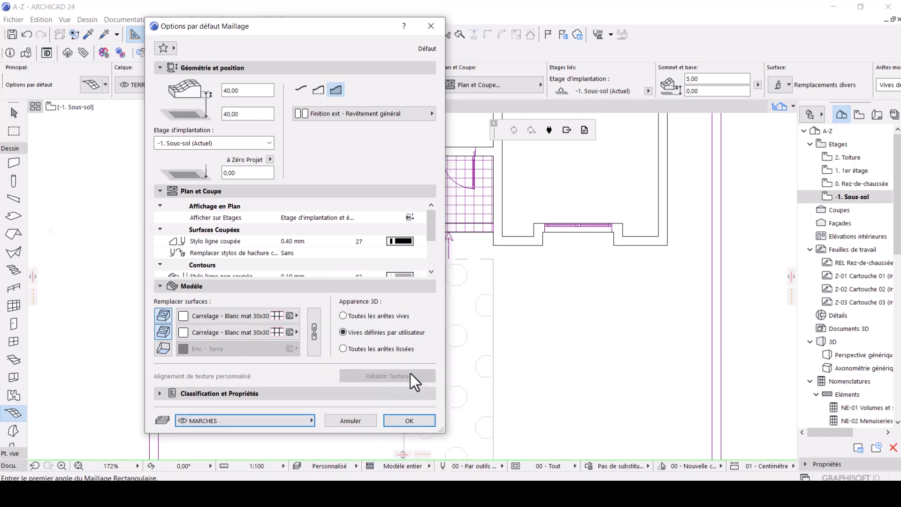
{"action": "left_click", "coordinate": [404, 424]}
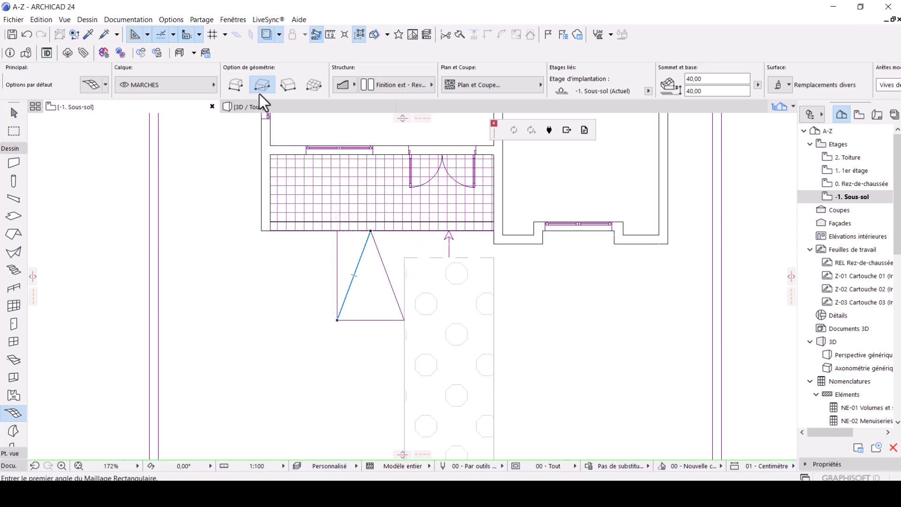
Draw a rectangular mesh over the ramp outline against the front terrace and select it in the 3D view
{"action": "left_click", "coordinate": [337, 230]}
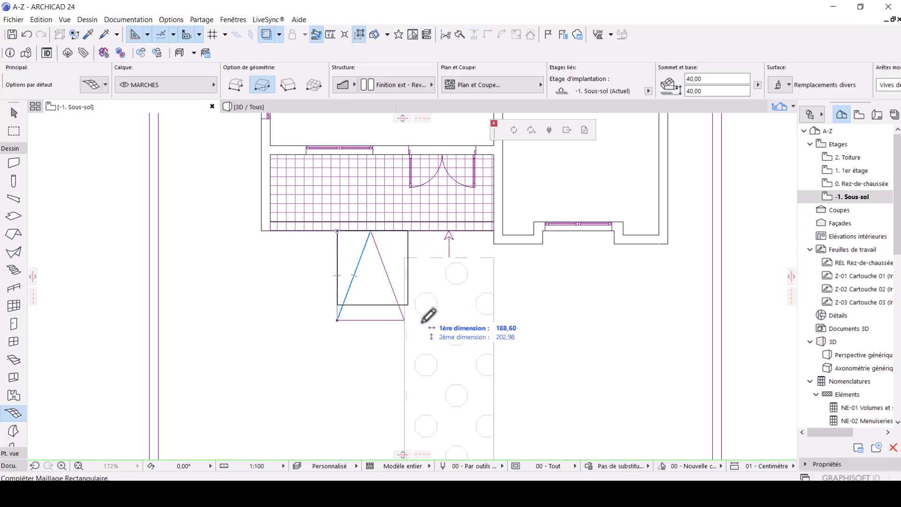
{"action": "key", "text": "Escape"}
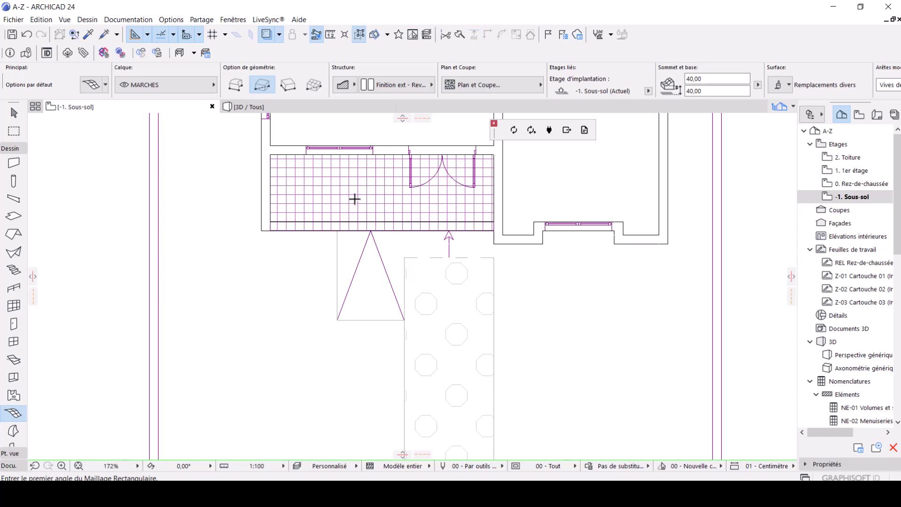
{"action": "left_click", "coordinate": [309, 105]}
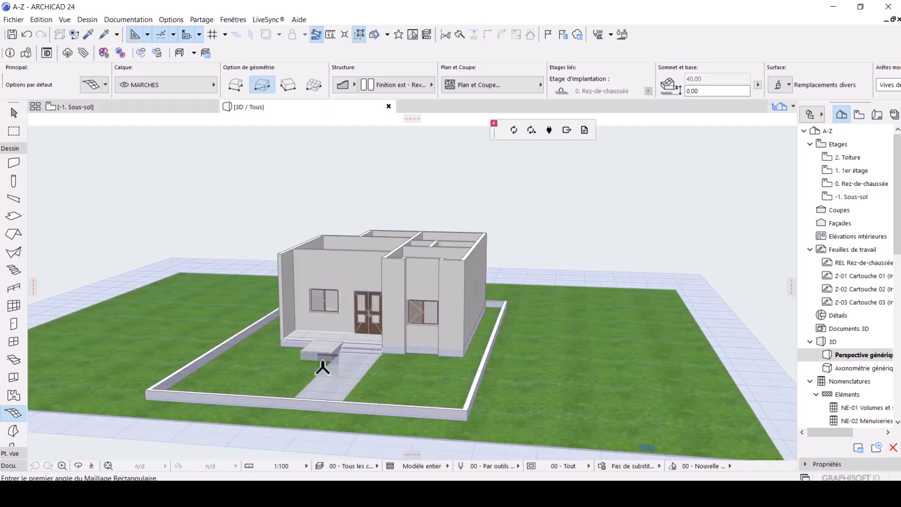
{"action": "scroll", "coordinate": [316, 364], "scroll_direction": "up", "scroll_amount": 6}
{"action": "scroll", "coordinate": [291, 331], "scroll_direction": "up", "scroll_amount": 2}
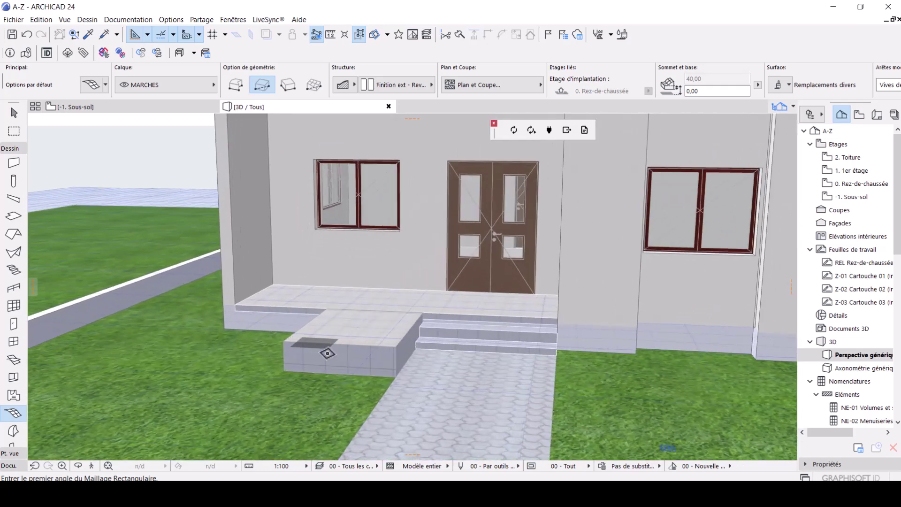
{"action": "scroll", "coordinate": [378, 370], "scroll_direction": "up", "scroll_amount": 3}
{"action": "left_click", "coordinate": [387, 348], "text": "shift"}
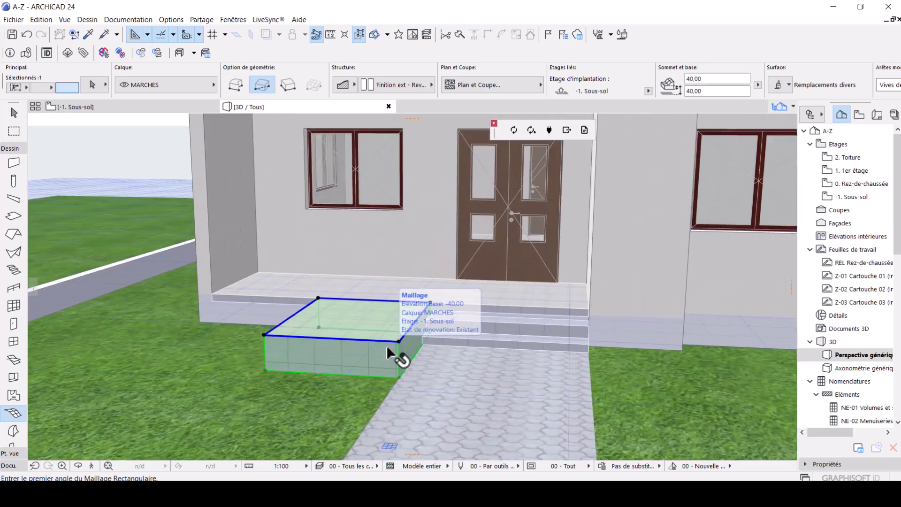
Try moving the ramp mesh's front corner beside the steps as a node, and undo the move
{"action": "left_click", "coordinate": [399, 340]}
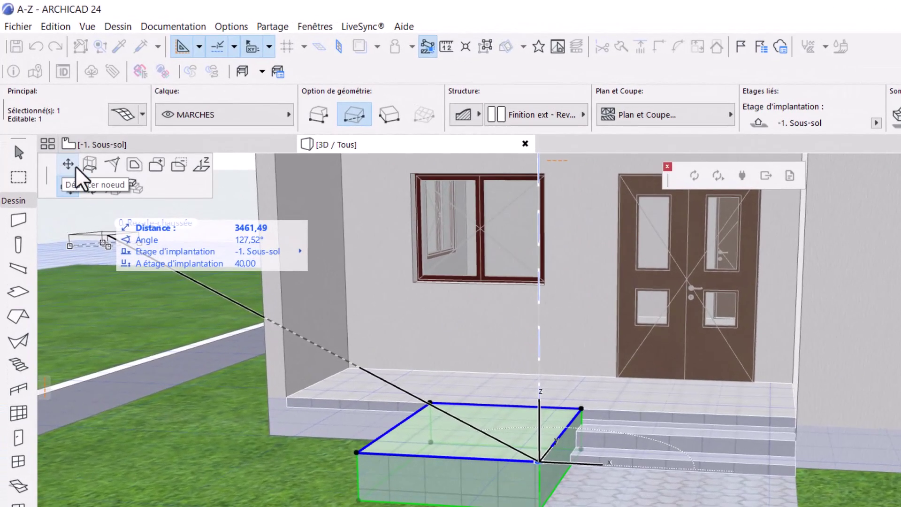
{"action": "left_click", "coordinate": [69, 186]}
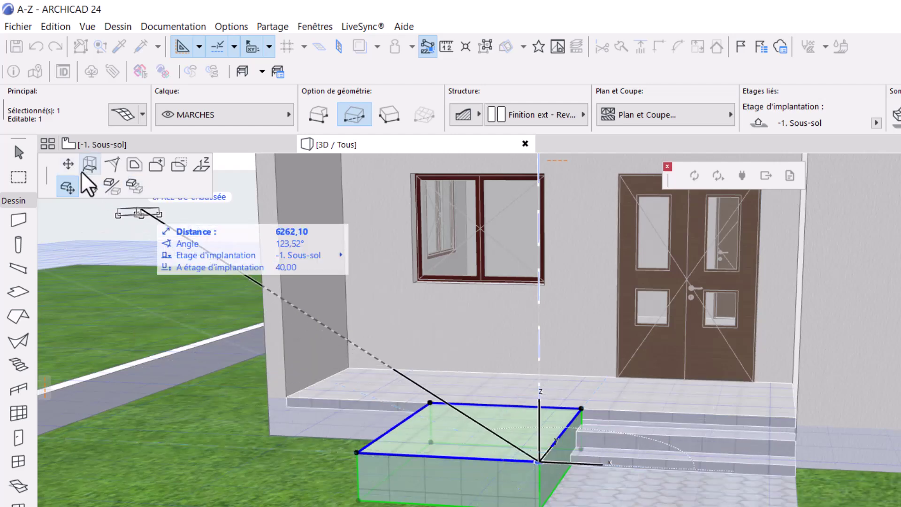
{"action": "left_click", "coordinate": [68, 164]}
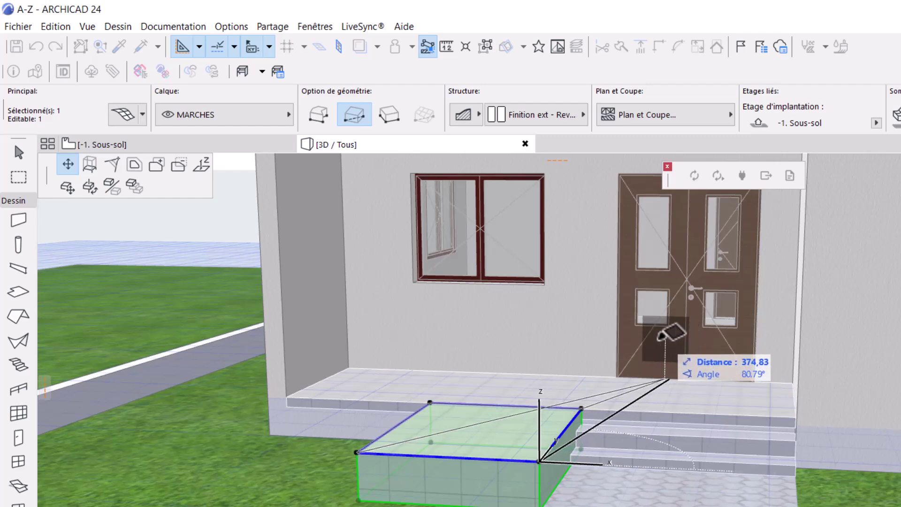
{"action": "left_click", "coordinate": [576, 322]}
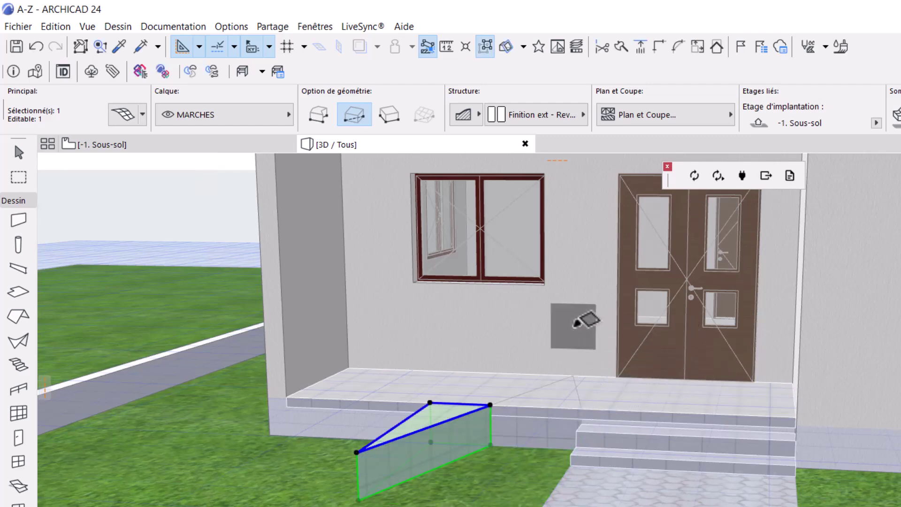
{"action": "key", "text": "ctrl+z"}
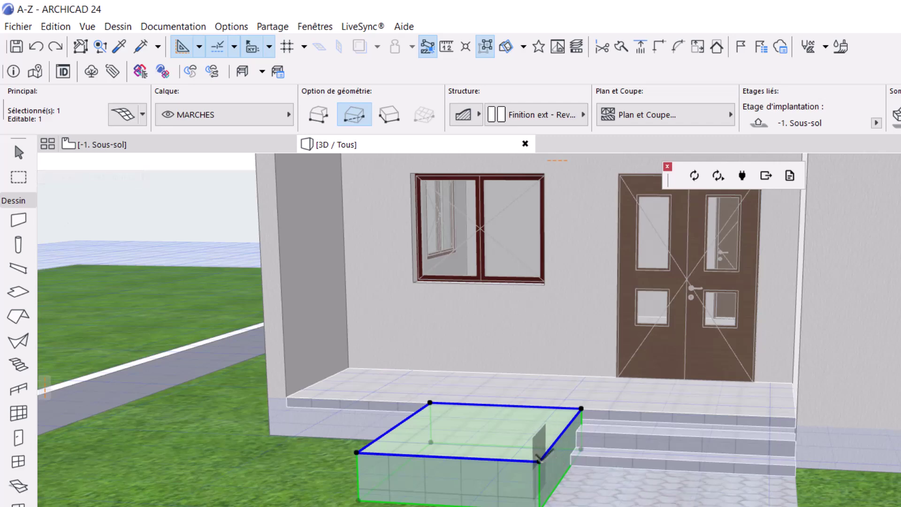
Try the height and edge offset edits from the ramp mesh's front corner, and undo the outward offset
{"action": "left_click", "coordinate": [538, 459]}
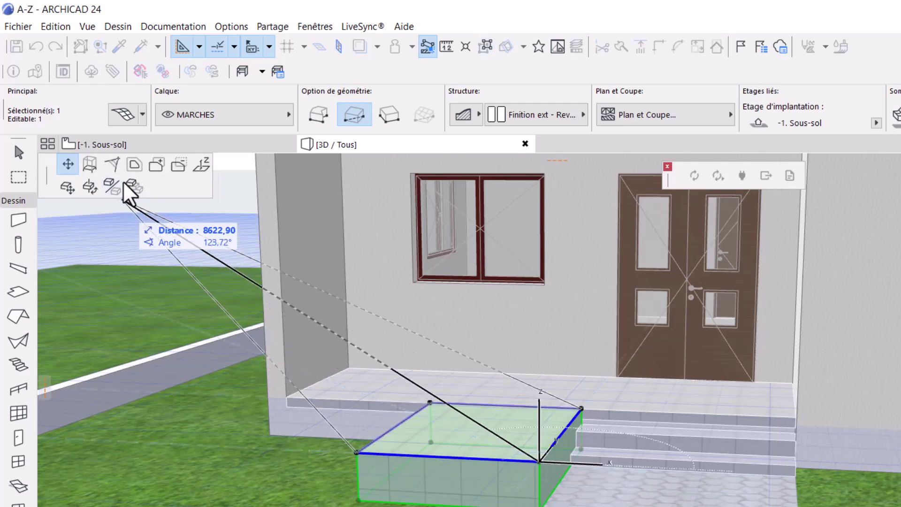
{"action": "left_click", "coordinate": [90, 164]}
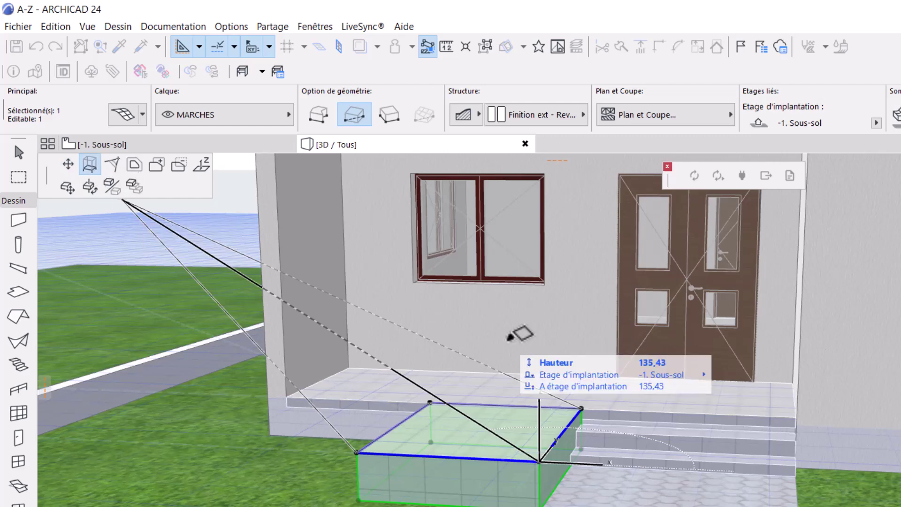
{"action": "left_click", "coordinate": [134, 165]}
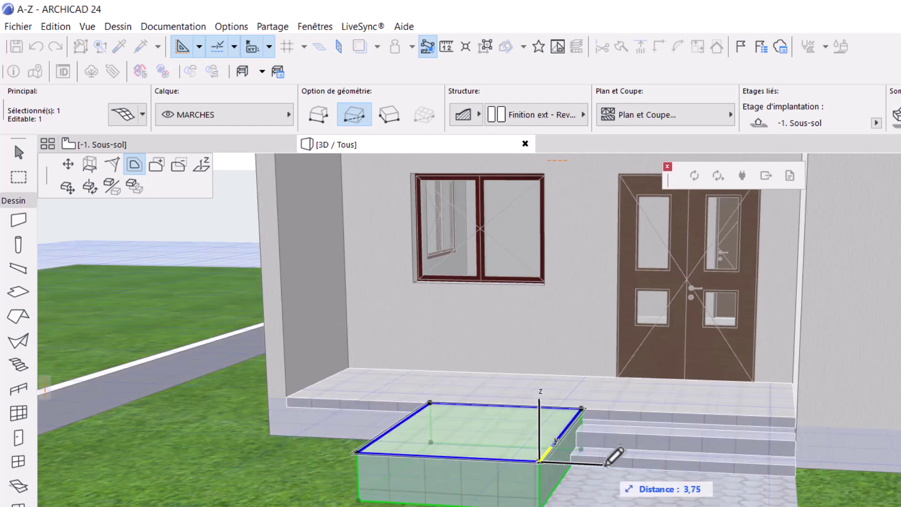
{"action": "left_click", "coordinate": [627, 474]}
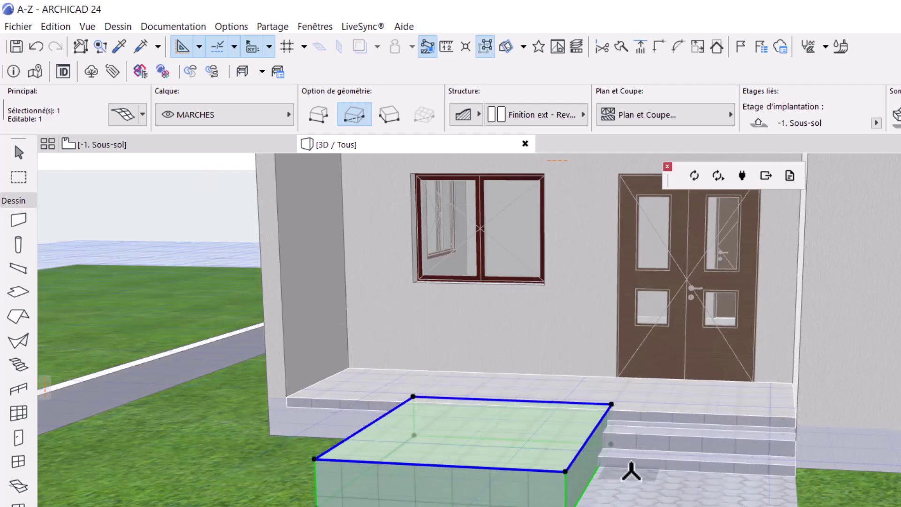
{"action": "key", "text": "ctrl+z"}
Lower the elevation of the ramp mesh's front corner beside the steps to the mesh's bottom corner
{"action": "left_click", "coordinate": [544, 448]}
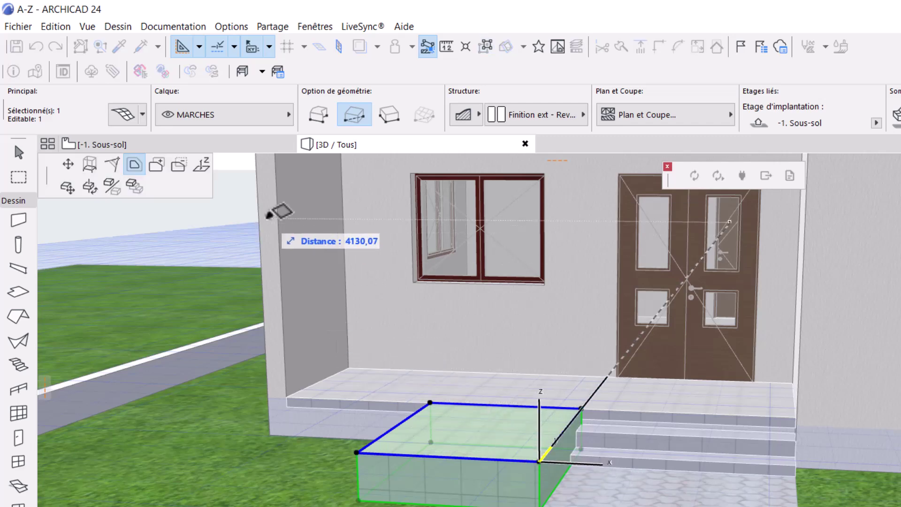
{"action": "left_click", "coordinate": [203, 165]}
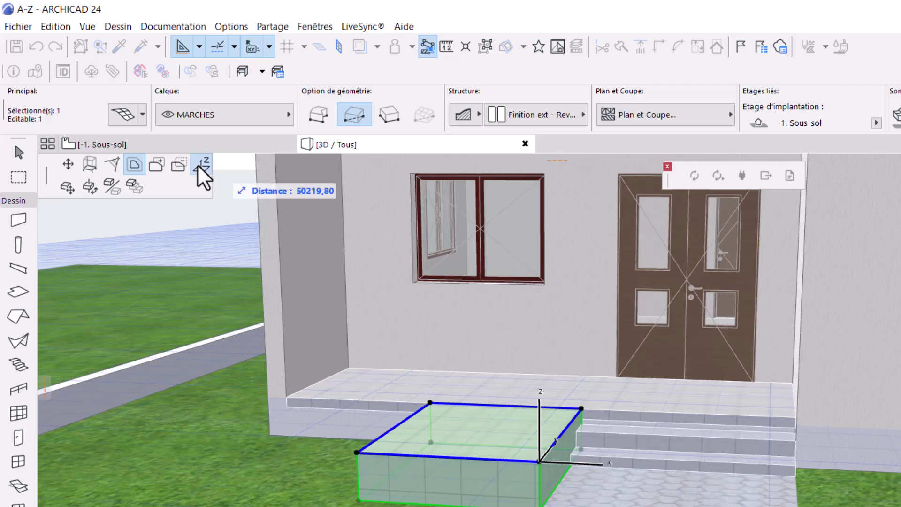
{"action": "scroll", "coordinate": [544, 497], "scroll_direction": "up", "scroll_amount": 3}
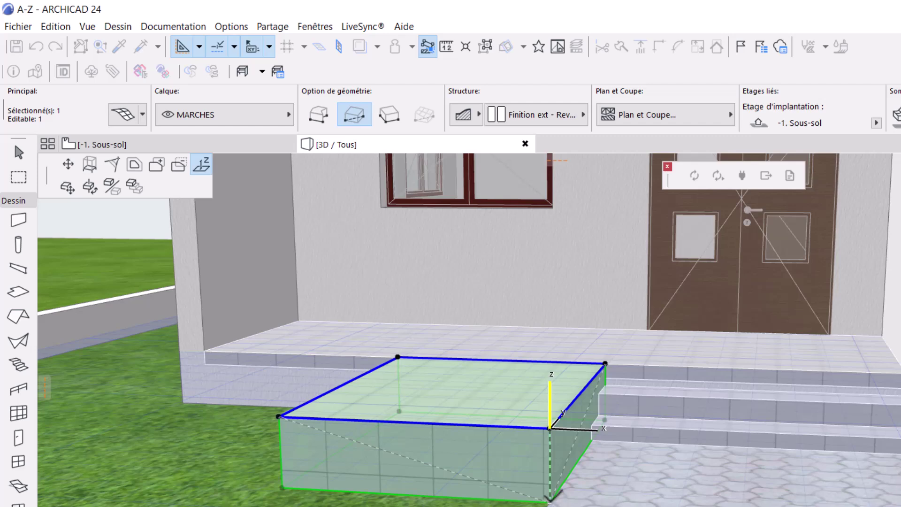
{"action": "left_click", "coordinate": [549, 498]}
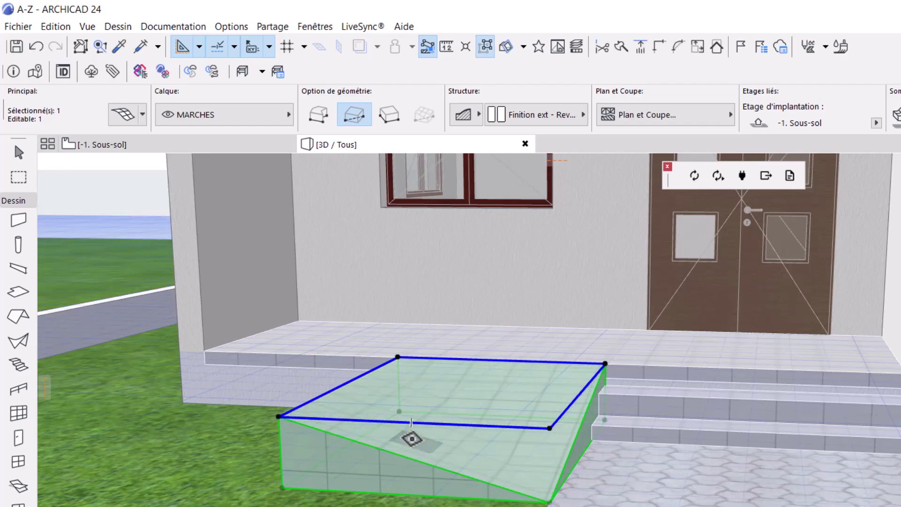
Lower the ramp mesh's other front corner to its bottom corner to complete the slope, and deselect the mesh
{"action": "left_click", "coordinate": [279, 416]}
{"action": "left_click", "coordinate": [488, 491]}
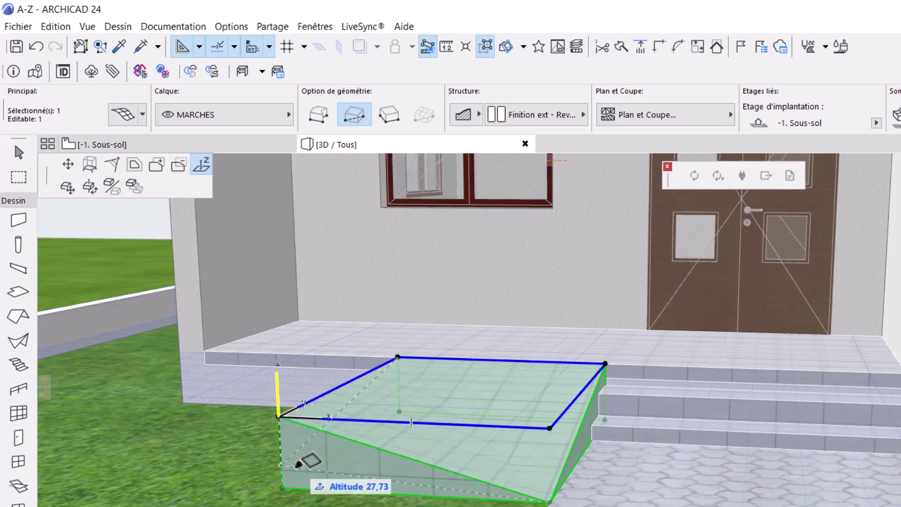
{"action": "left_click", "coordinate": [283, 486]}
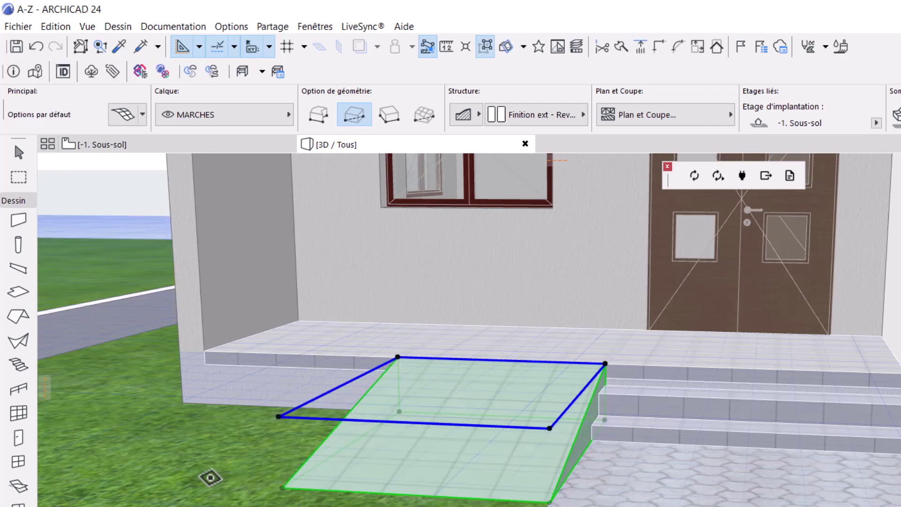
{"action": "key", "text": "Escape"}
{"action": "scroll", "coordinate": [537, 354], "scroll_direction": "up", "scroll_amount": 3}
{"action": "scroll", "coordinate": [598, 376], "scroll_direction": "down", "scroll_amount": 5}
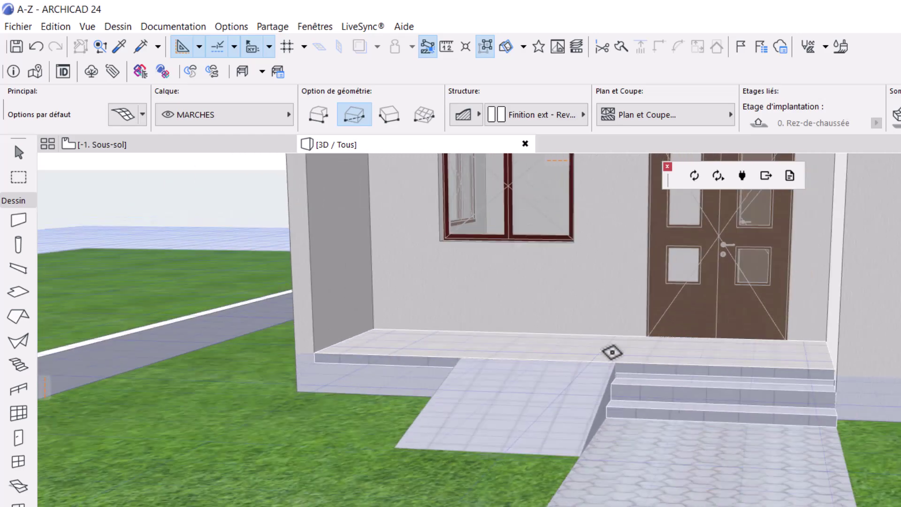
{"action": "scroll", "coordinate": [611, 351], "scroll_direction": "down", "scroll_amount": 2}
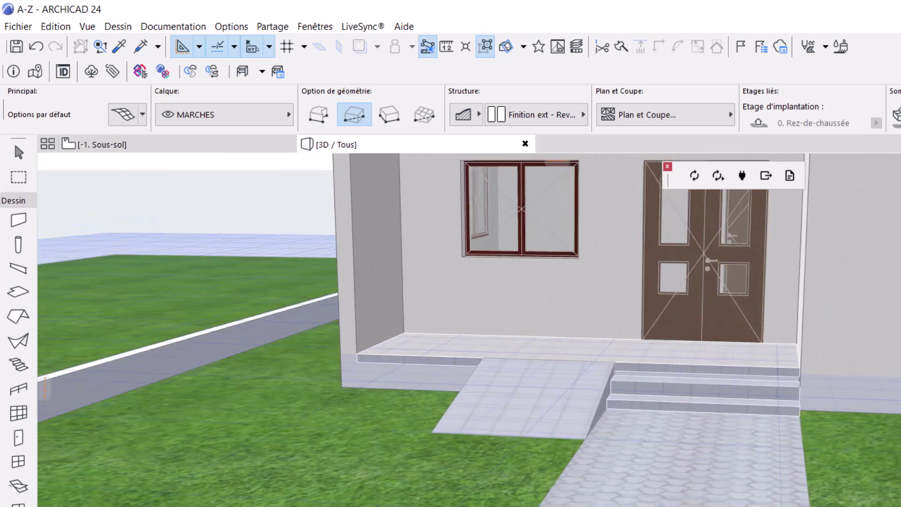
Examine the finished ramp beside the front steps from above in 3D and in the -1. Sous-sol plan
{"action": "key", "text": "o"}
{"action": "left_click_drag", "start_coordinate": [268, 458], "coordinate": [597, 414]}
{"action": "key", "text": "Escape"}
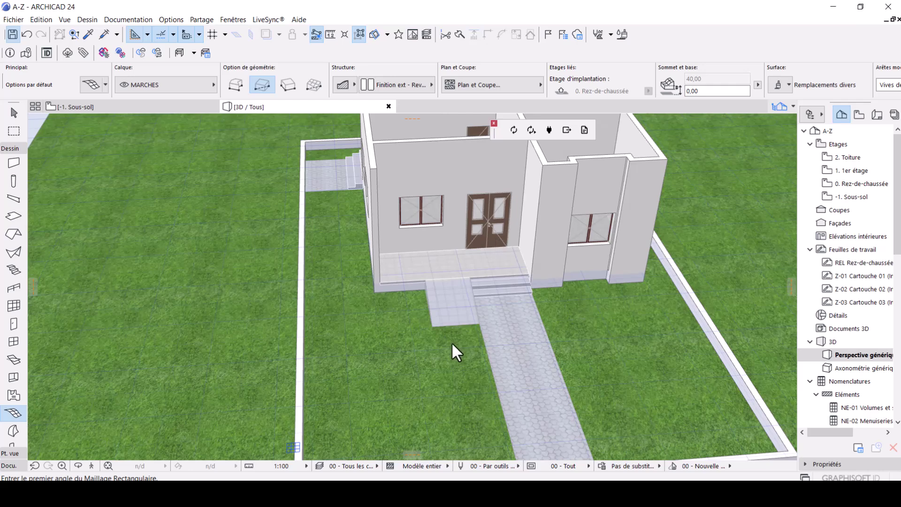
{"action": "scroll", "coordinate": [456, 353], "scroll_direction": "up", "scroll_amount": 3}
{"action": "scroll", "coordinate": [468, 307], "scroll_direction": "down", "scroll_amount": 3}
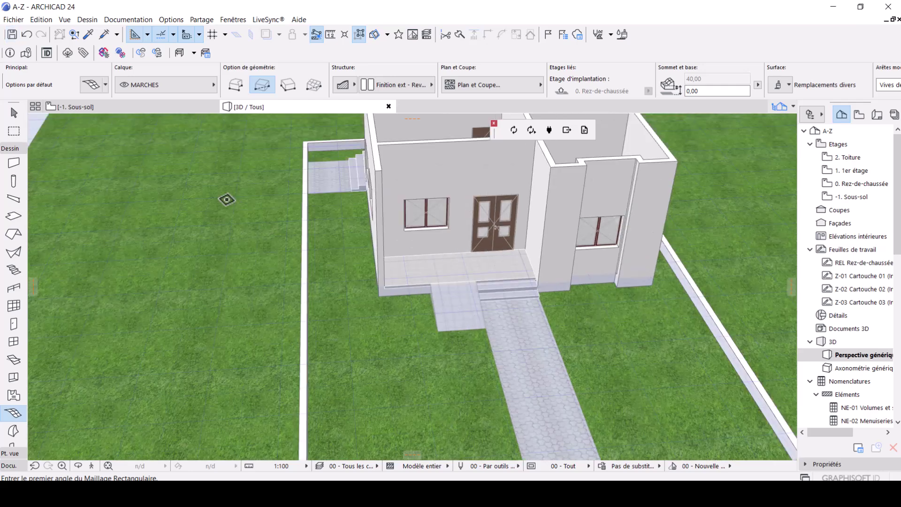
{"action": "left_click", "coordinate": [116, 106]}
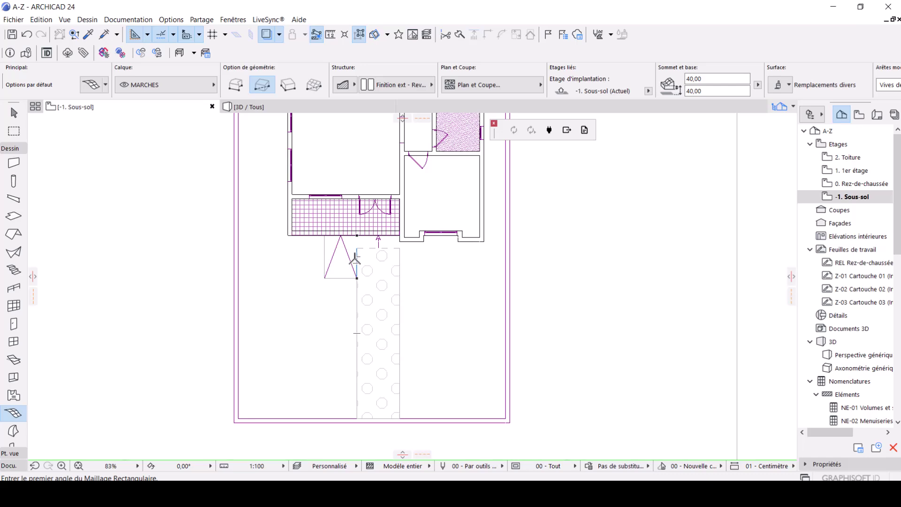
{"action": "left_click", "coordinate": [284, 108]}
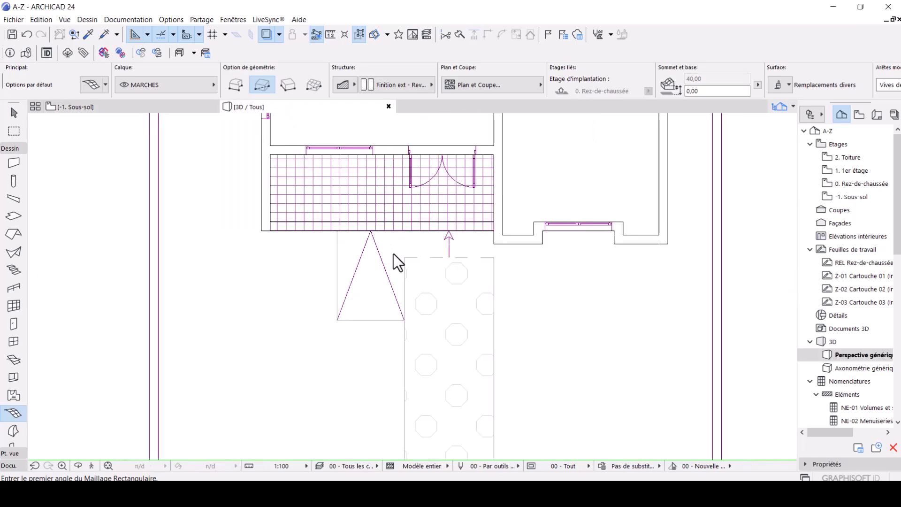
{"action": "scroll", "coordinate": [585, 328], "scroll_direction": "up", "scroll_amount": 2}
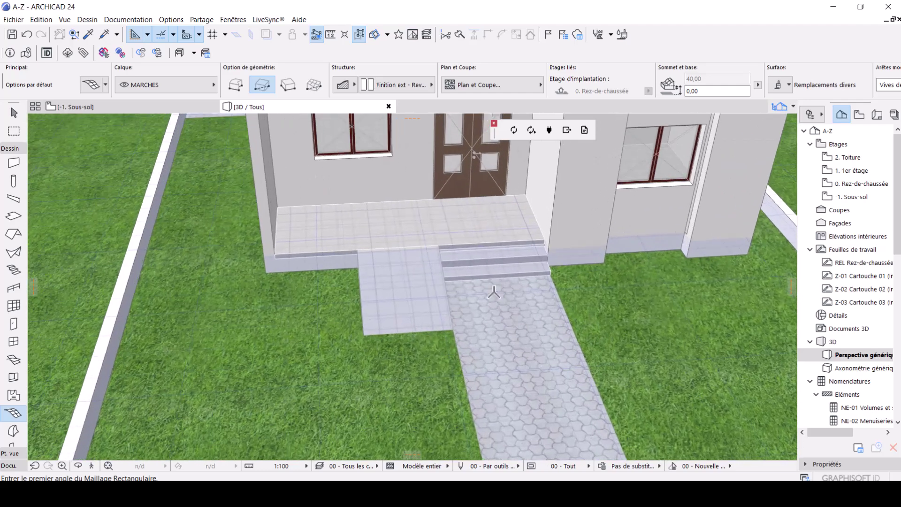
{"action": "left_click", "coordinate": [497, 265]}
{"action": "scroll", "coordinate": [512, 257], "scroll_direction": "up", "scroll_amount": 4}
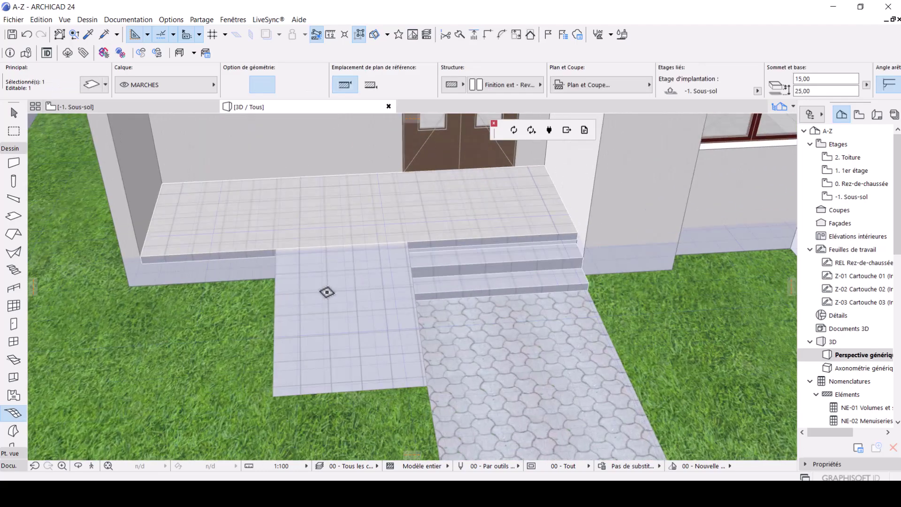
{"action": "scroll", "coordinate": [589, 247], "scroll_direction": "up", "scroll_amount": 2}
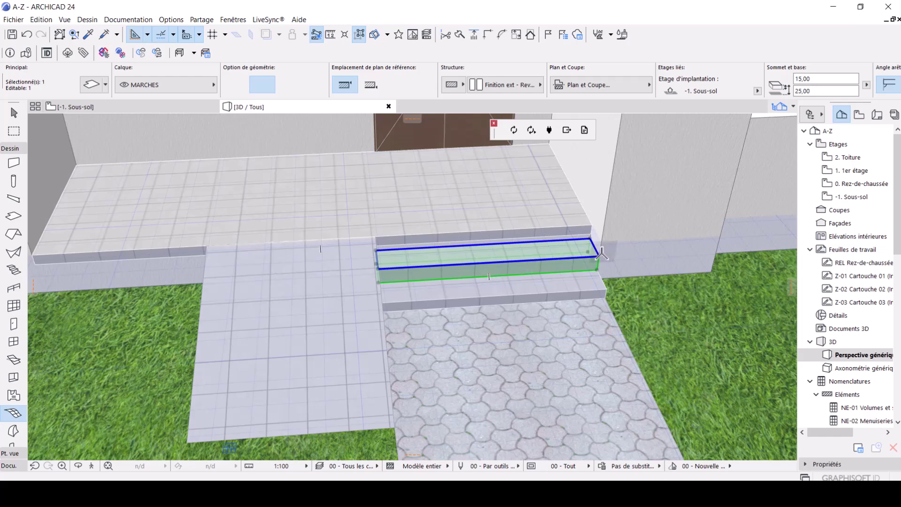
{"action": "left_click", "coordinate": [599, 252]}
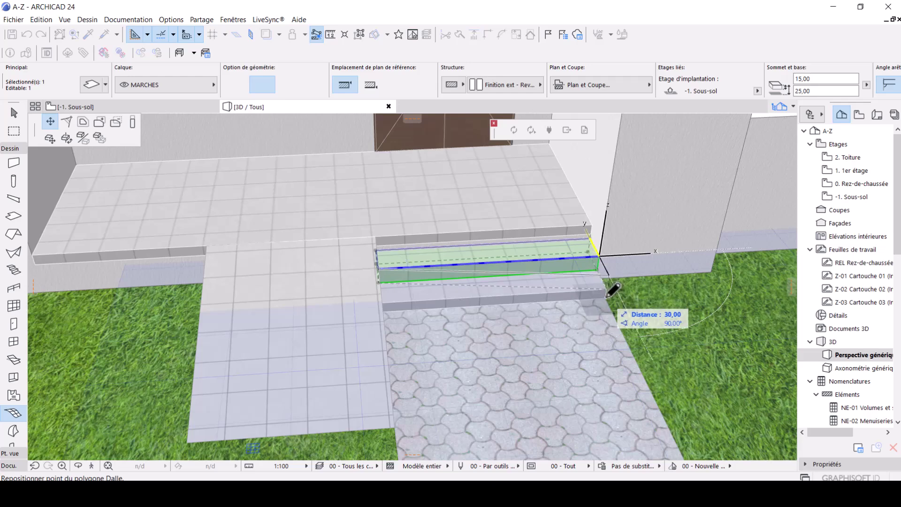
{"action": "left_click", "coordinate": [615, 288]}
{"action": "key", "text": "Escape"}
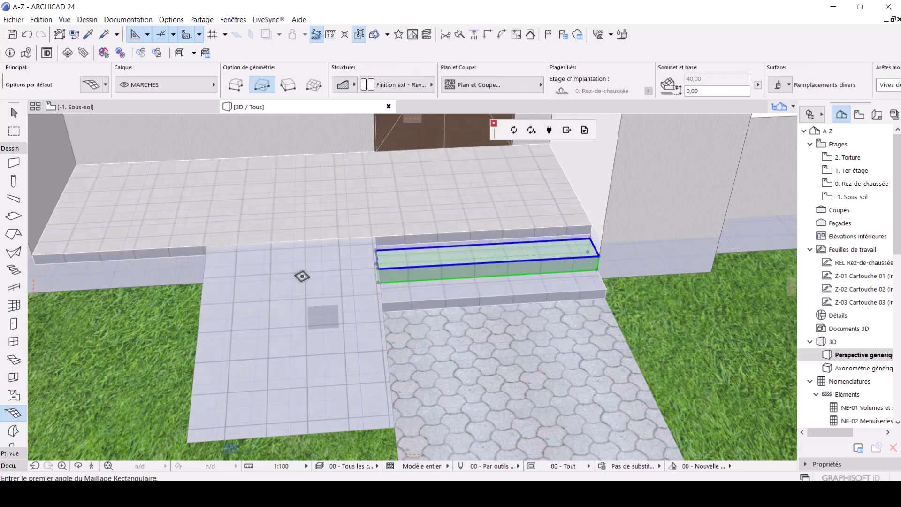
In the -1. Sous-sol plan, draw a zigzag polyline from the terrain's west edge around the north and east of the house to the southeast
{"action": "left_click", "coordinate": [106, 109]}
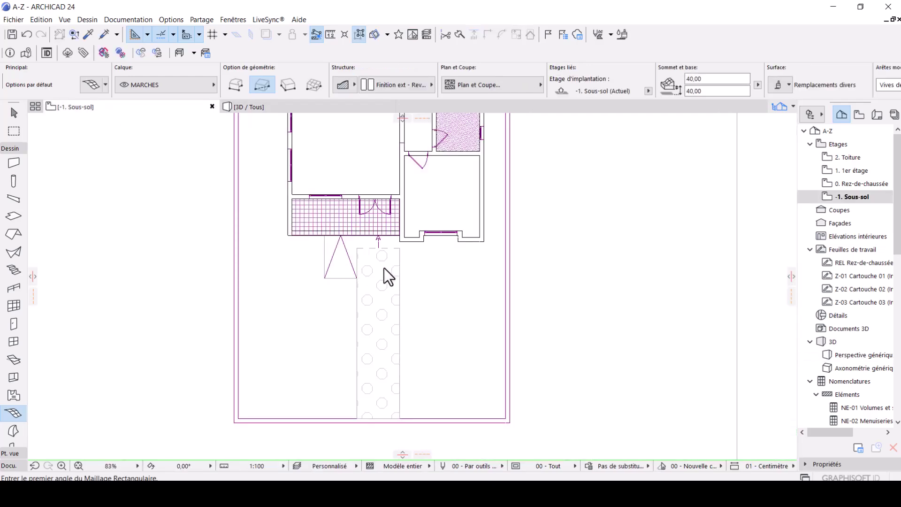
{"action": "scroll", "coordinate": [356, 328], "scroll_direction": "down", "scroll_amount": 4}
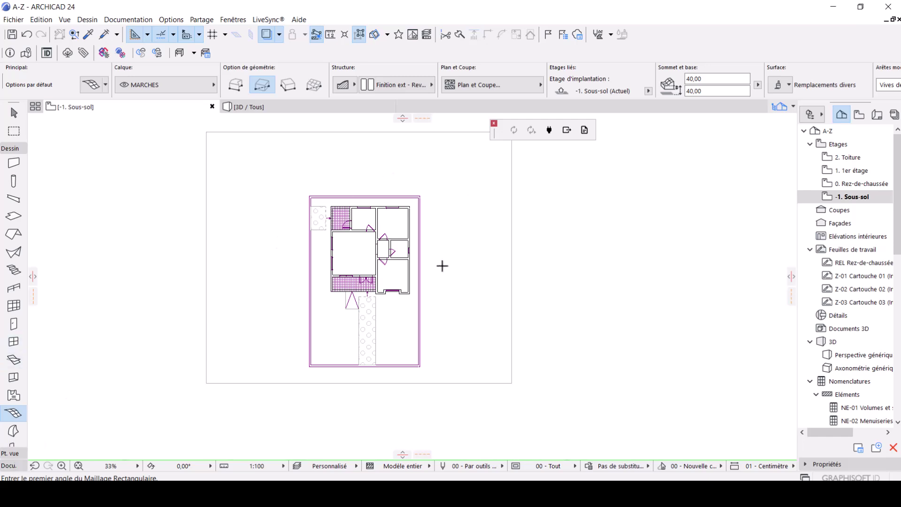
{"action": "left_click", "coordinate": [9, 465]}
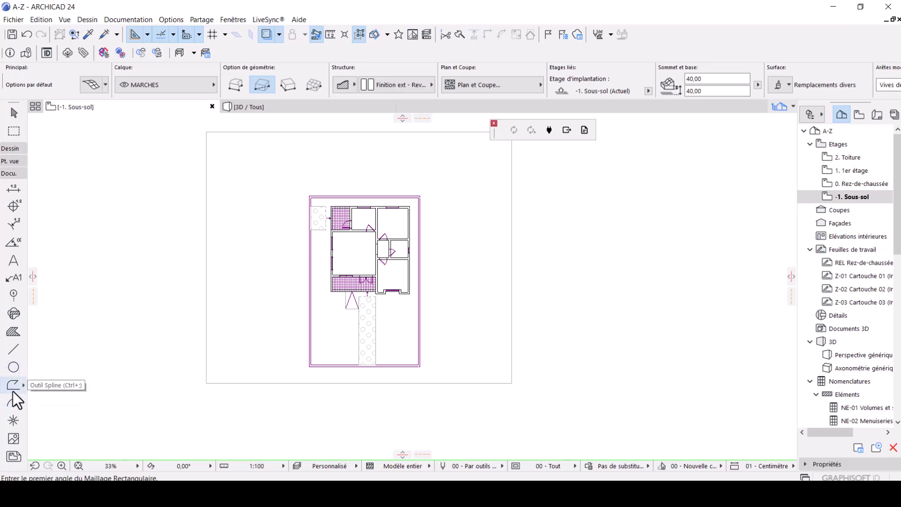
{"action": "left_click", "coordinate": [13, 391]}
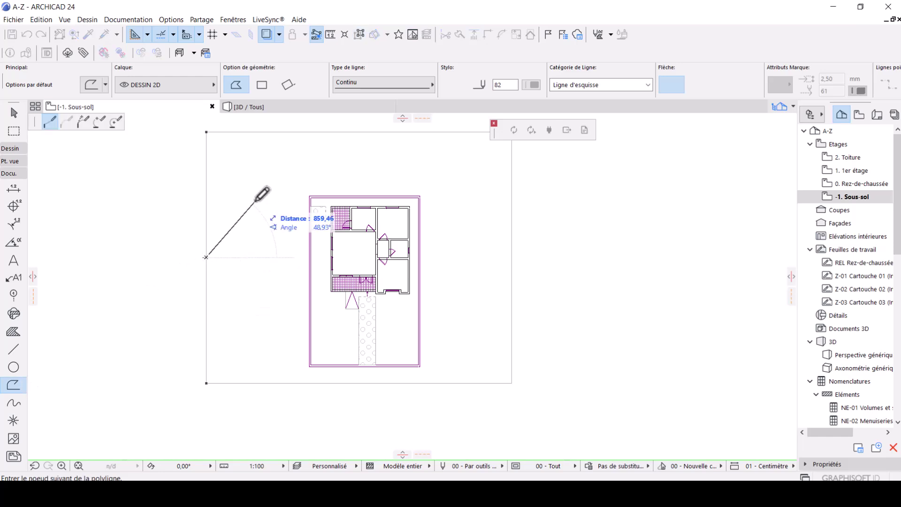
{"action": "left_click", "coordinate": [227, 189]}
{"action": "left_click", "coordinate": [259, 226]}
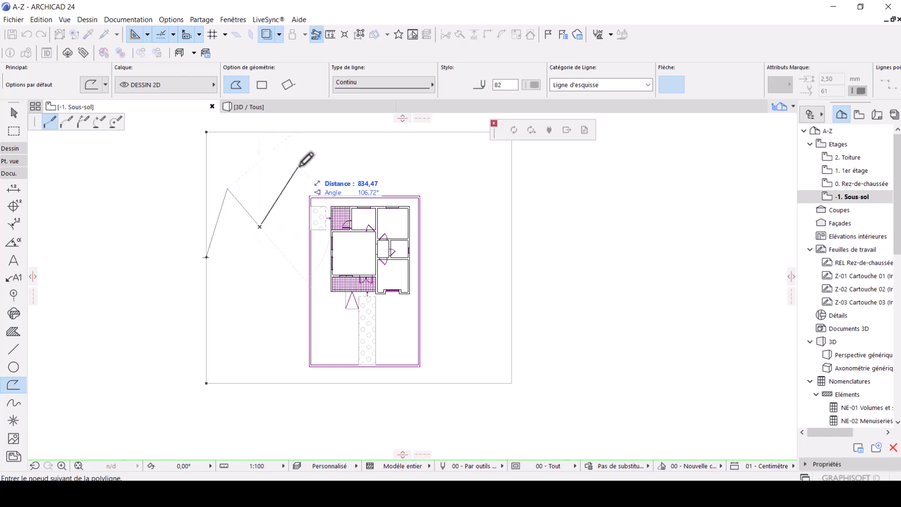
{"action": "left_click", "coordinate": [300, 165]}
{"action": "left_click", "coordinate": [440, 146]}
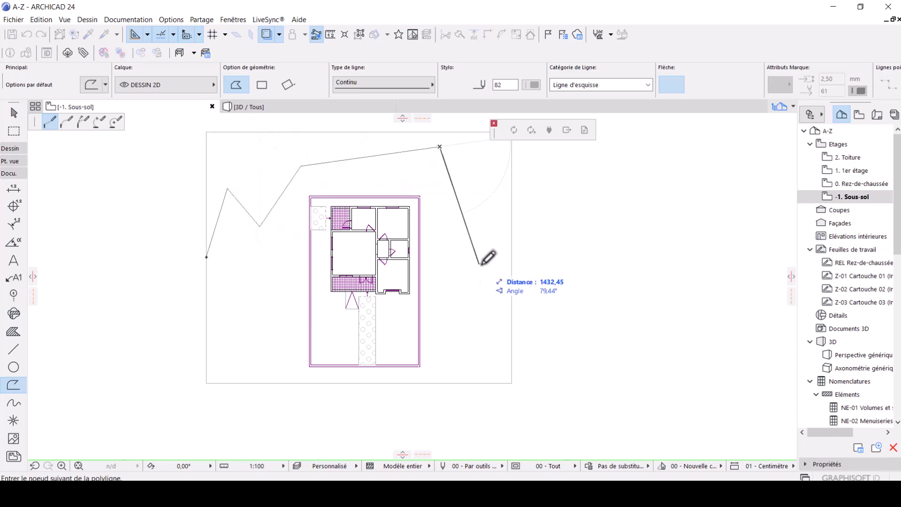
{"action": "left_click", "coordinate": [480, 265]}
{"action": "left_click", "coordinate": [460, 324]}
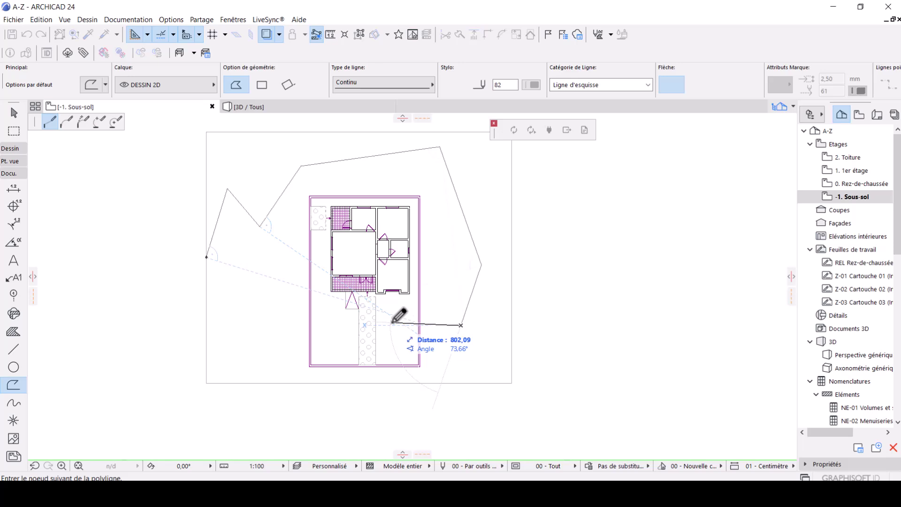
{"action": "left_click", "coordinate": [391, 323]}
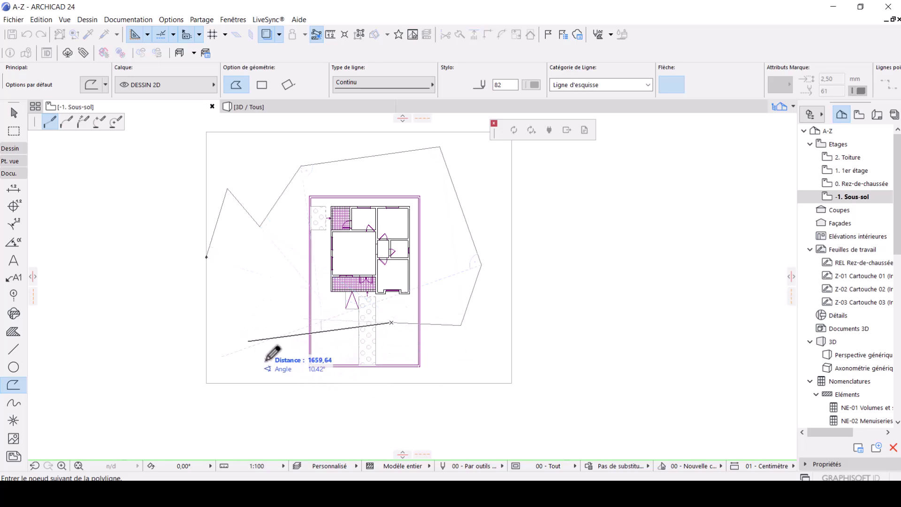
{"action": "left_click", "coordinate": [468, 357]}
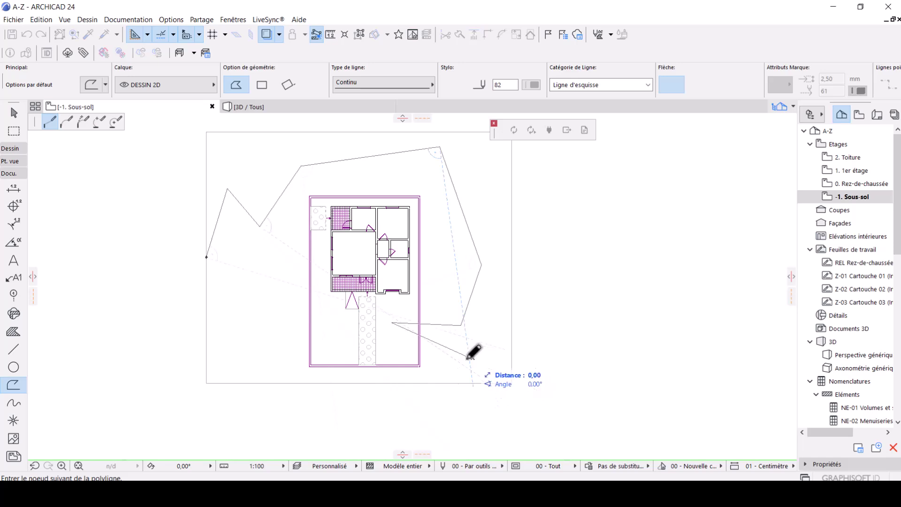
{"action": "left_click", "coordinate": [472, 358]}
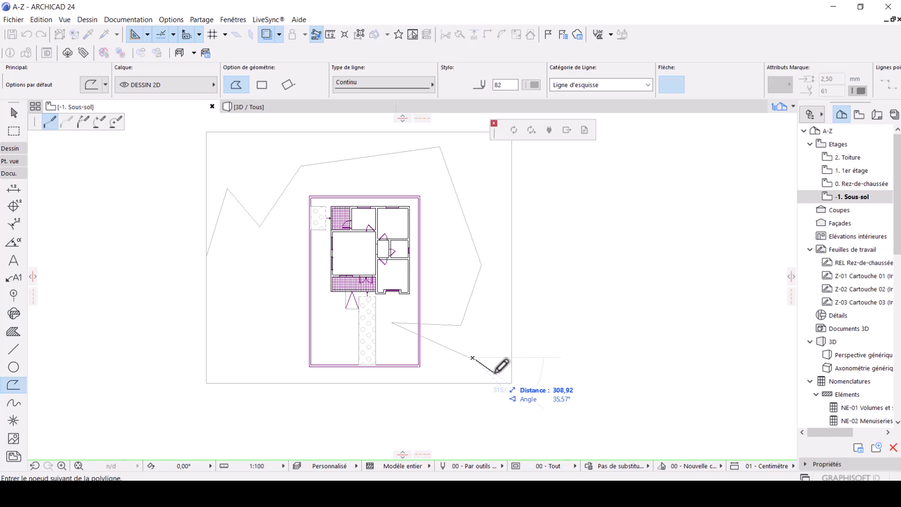
{"action": "key", "text": "Return"}
Draw a second, short polyline on the terrain southwest of the house, between the west edge and the boundary wall
{"action": "left_click", "coordinate": [266, 356]}
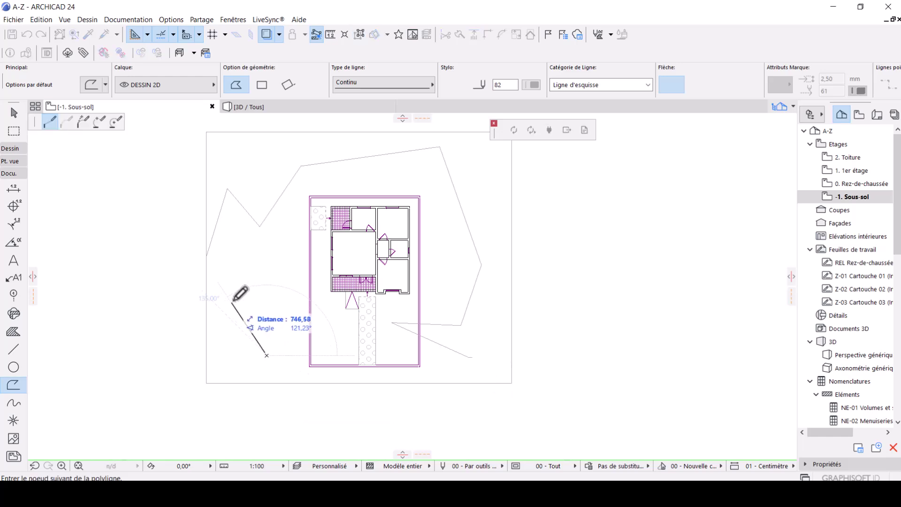
{"action": "left_click", "coordinate": [241, 296]}
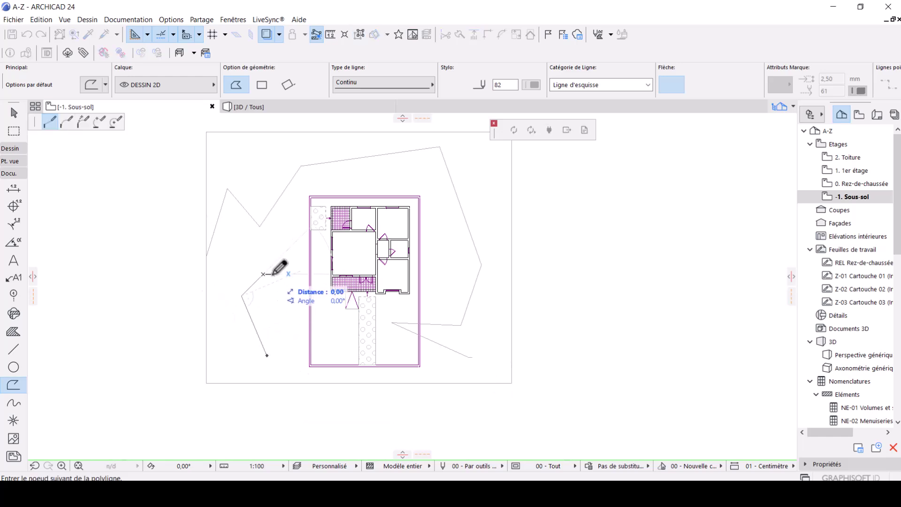
{"action": "double_click", "coordinate": [272, 275]}
Add the long polyline's points to the terrain mesh with the magic wand, using the option "Raccord aux arêtes utilisateur"
{"action": "scroll", "coordinate": [269, 273], "scroll_direction": "down", "scroll_amount": 2}
{"action": "scroll", "coordinate": [265, 227], "scroll_direction": "up", "scroll_amount": 4}
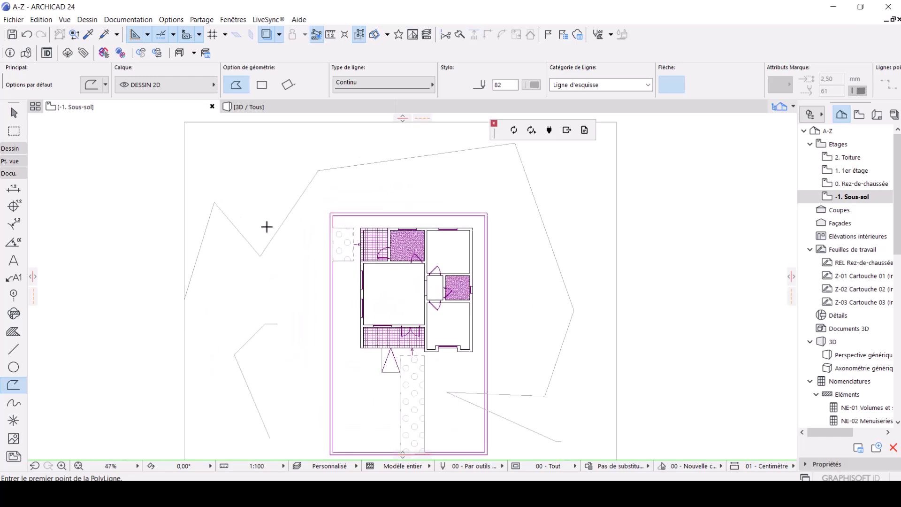
{"action": "key", "text": "shift"}
{"action": "left_click", "coordinate": [273, 262], "text": "shift"}
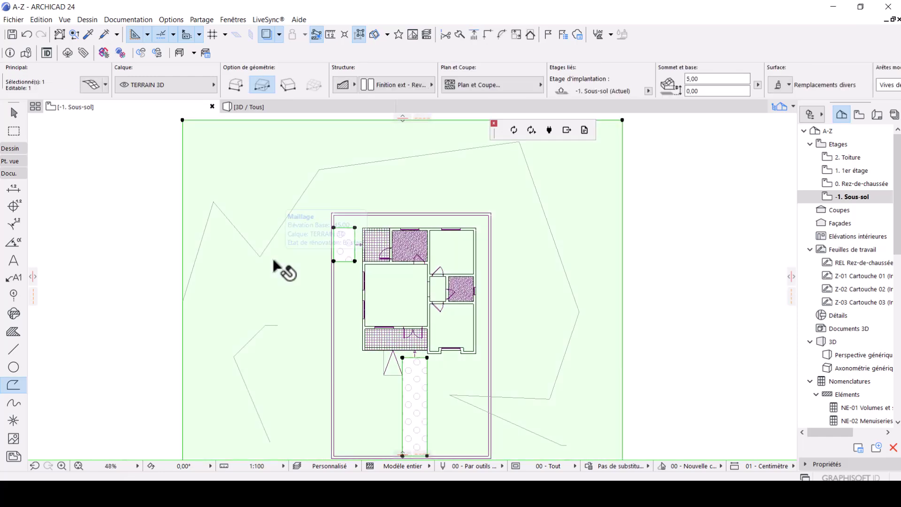
{"action": "left_click", "coordinate": [10, 149]}
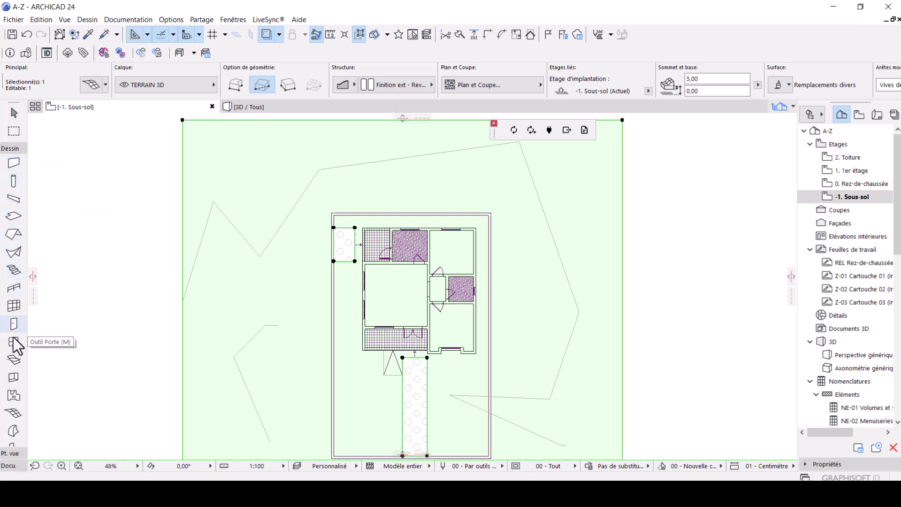
{"action": "left_click", "coordinate": [14, 413]}
{"action": "scroll", "coordinate": [311, 242], "scroll_direction": "down", "scroll_amount": 1}
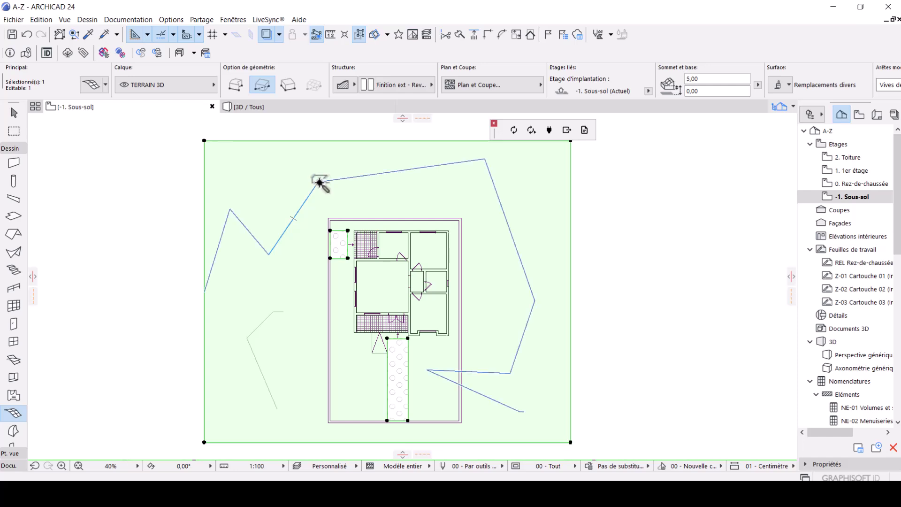
{"action": "key", "text": "space"}
{"action": "left_click", "coordinate": [319, 182]}
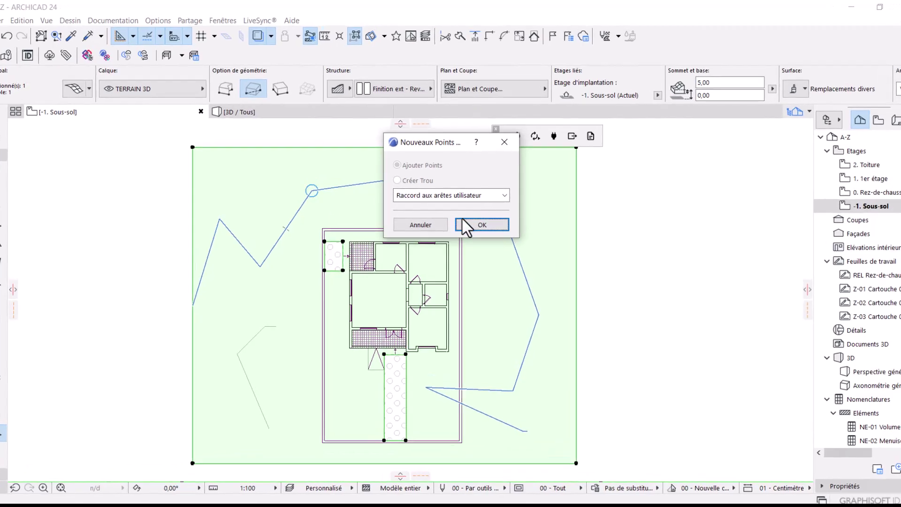
{"action": "left_click", "coordinate": [480, 258]}
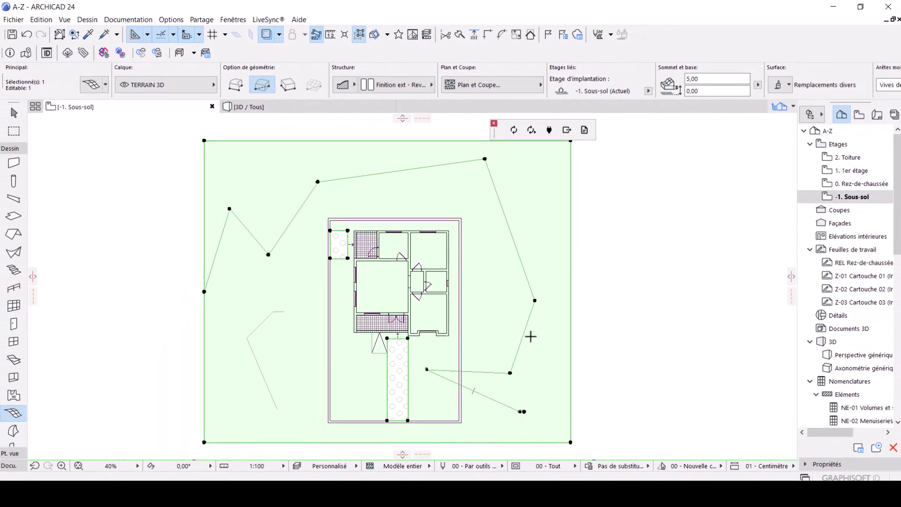
Reselect the terrain mesh and add the short southwest polyline's points to it, keeping "Raccord aux arêtes utilisateur"
{"action": "key", "text": "Escape"}
{"action": "key", "text": "shift"}
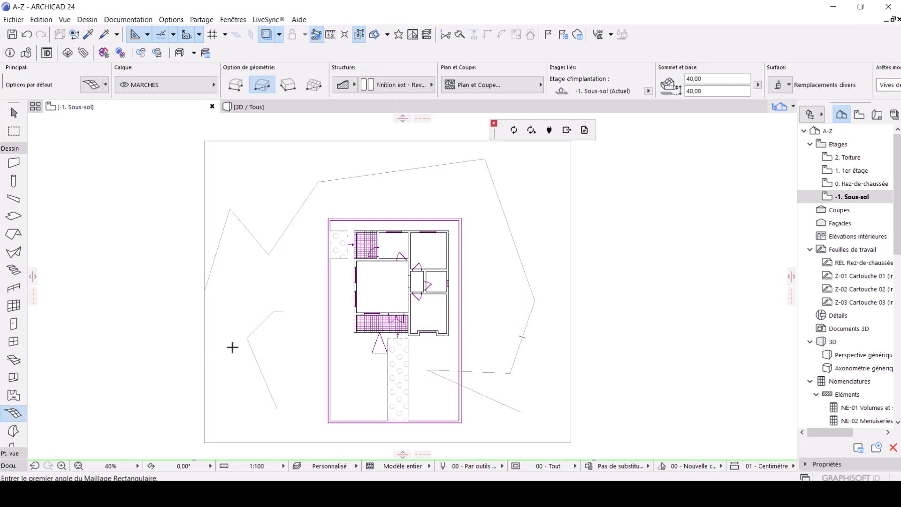
{"action": "scroll", "coordinate": [268, 338], "scroll_direction": "up", "scroll_amount": 2}
{"action": "left_click", "coordinate": [268, 340], "text": "shift"}
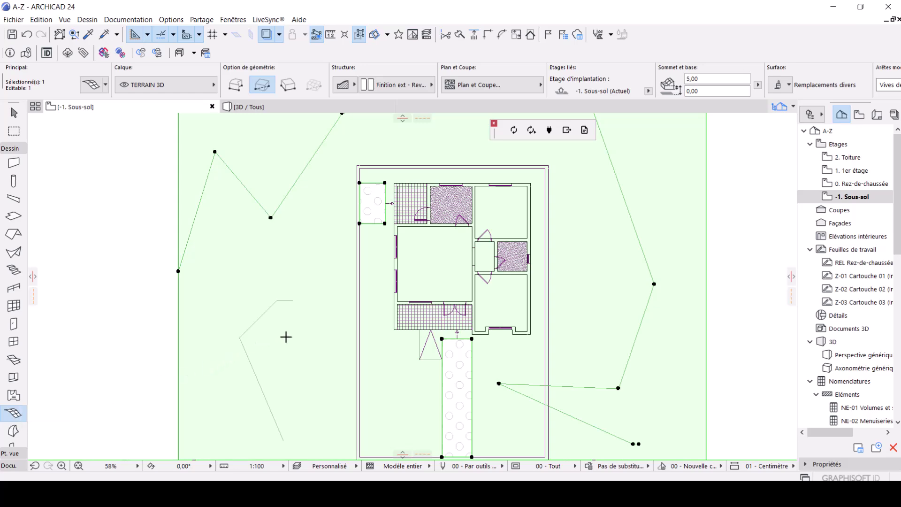
{"action": "key", "text": "space"}
{"action": "left_click", "coordinate": [261, 317]}
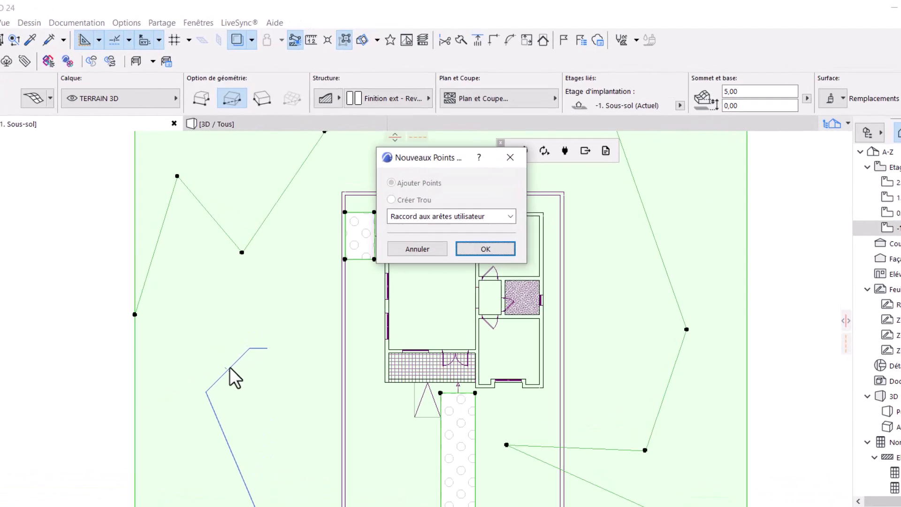
{"action": "left_click", "coordinate": [491, 251]}
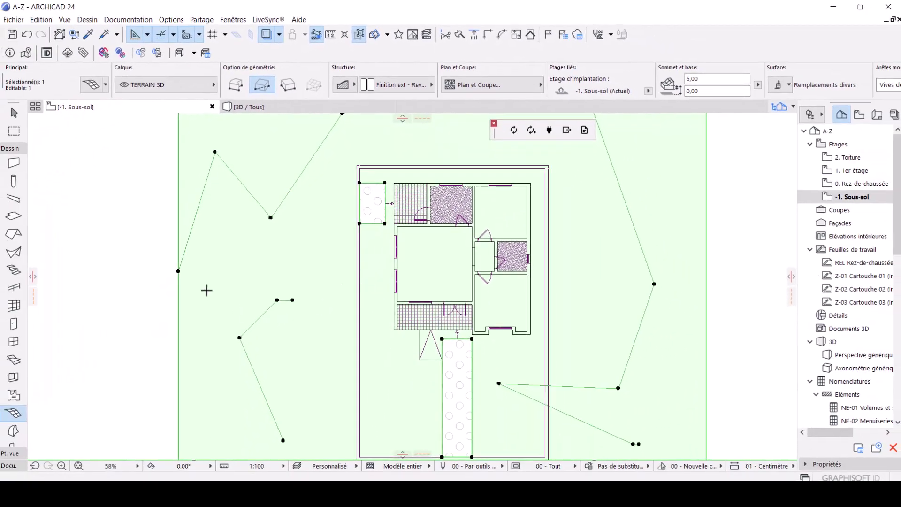
{"action": "left_click", "coordinate": [9, 465]}
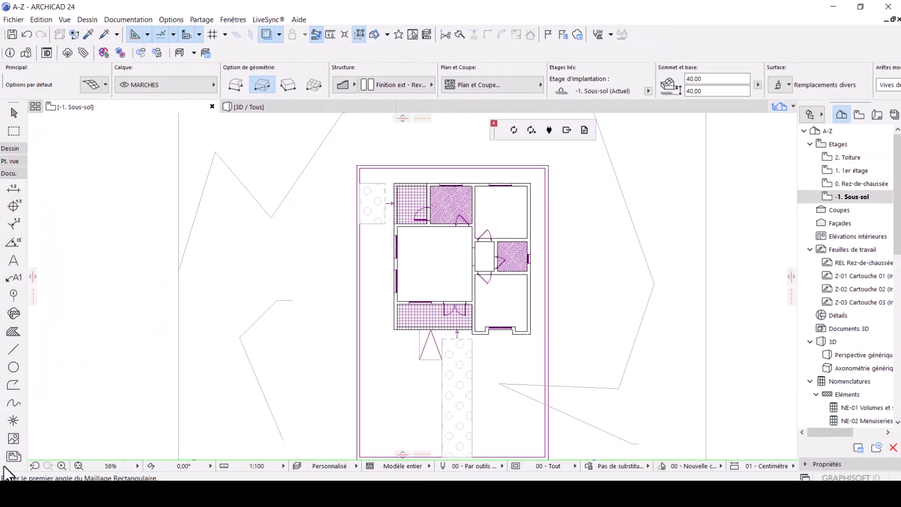
{"action": "left_click", "coordinate": [13, 385]}
{"action": "key", "text": "space"}
{"action": "left_click", "coordinate": [287, 194]}
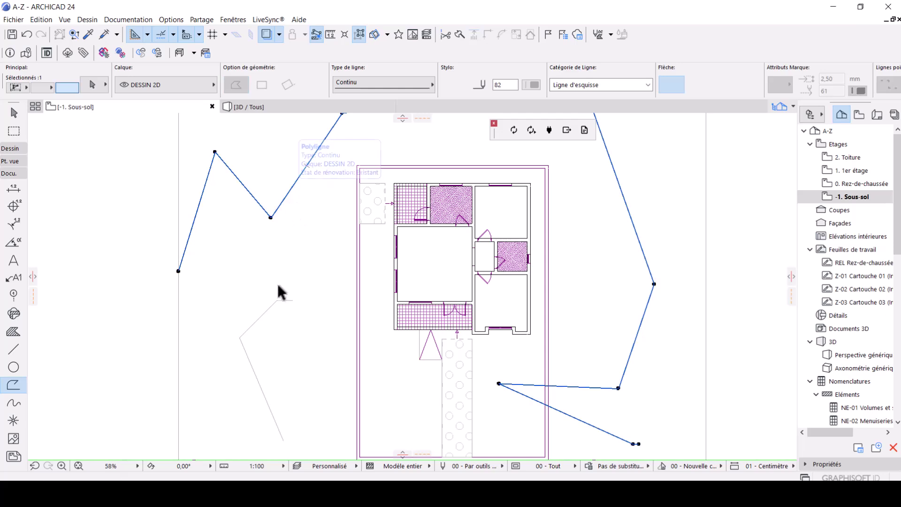
{"action": "scroll", "coordinate": [304, 292], "scroll_direction": "down", "scroll_amount": 3}
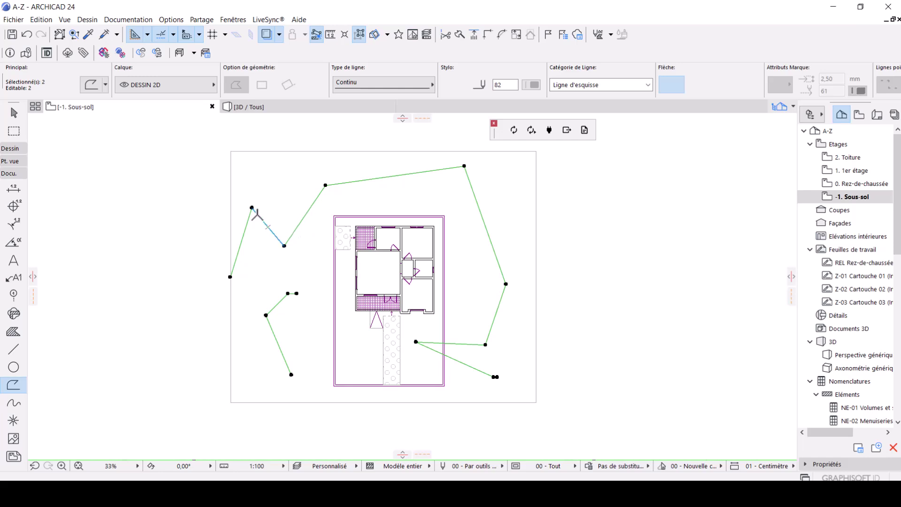
{"action": "key", "text": "Escape"}
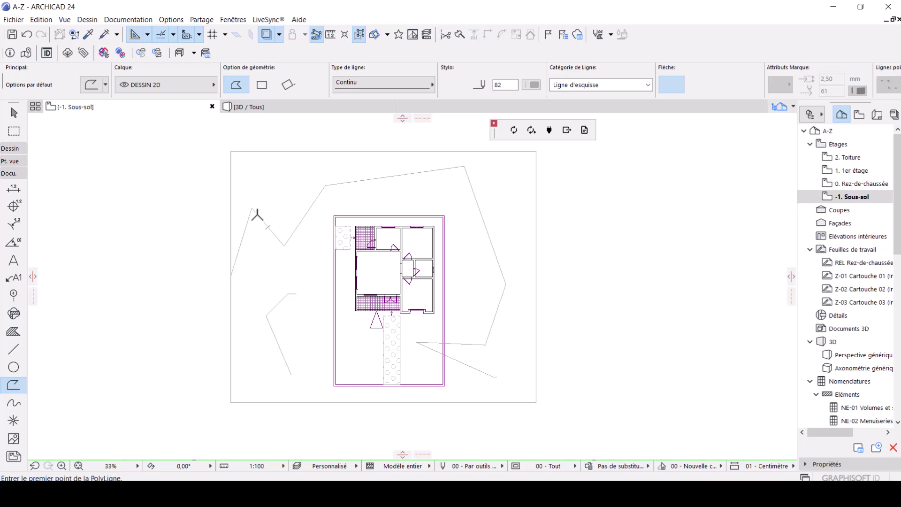
Switch to the 3D perspective view and select the terrain mesh around the house
{"action": "scroll", "coordinate": [321, 174], "scroll_direction": "up", "scroll_amount": 5}
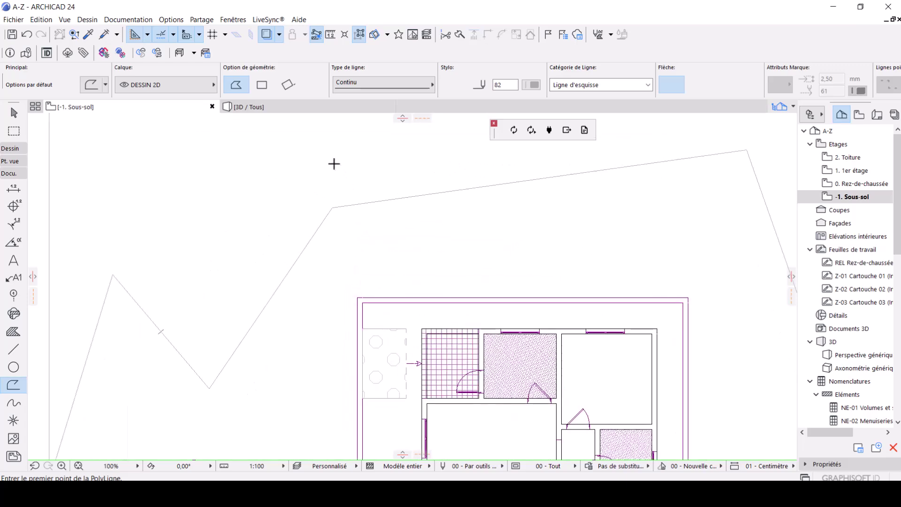
{"action": "left_click", "coordinate": [287, 109]}
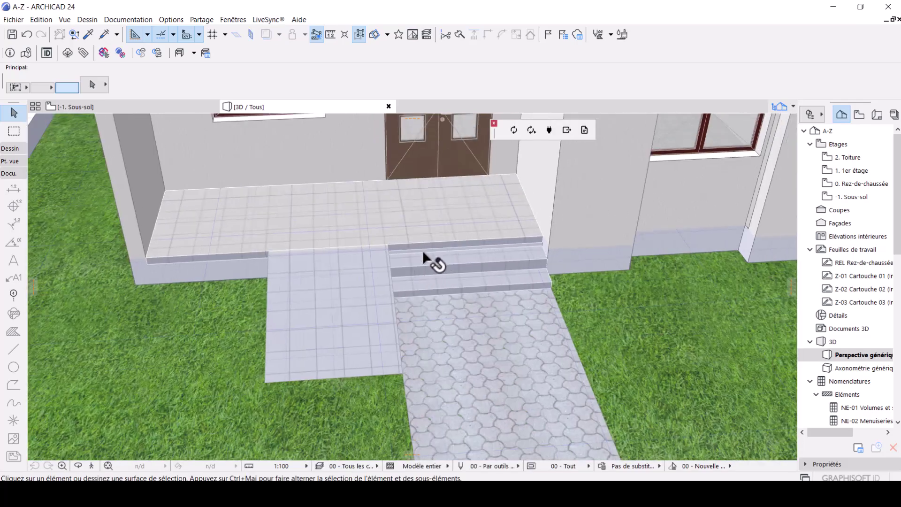
{"action": "scroll", "coordinate": [423, 256], "scroll_direction": "down", "scroll_amount": 10}
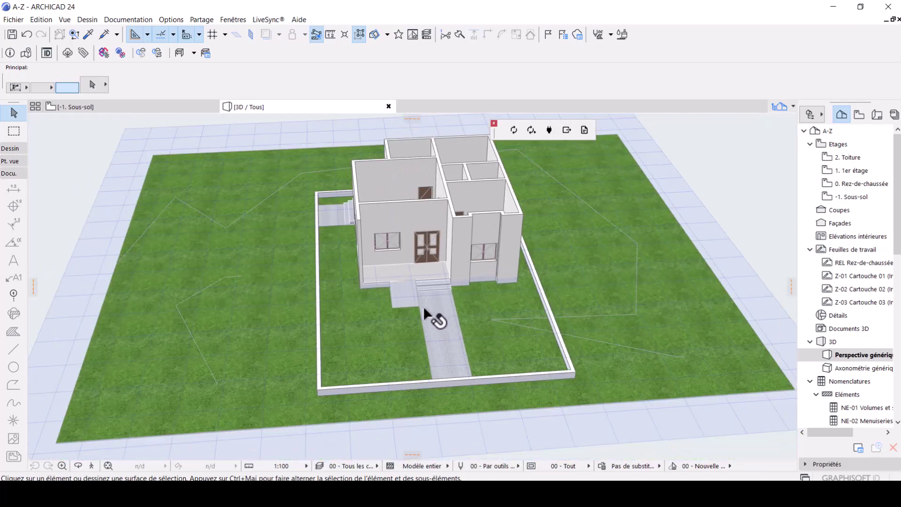
{"action": "scroll", "coordinate": [211, 207], "scroll_direction": "up", "scroll_amount": 3}
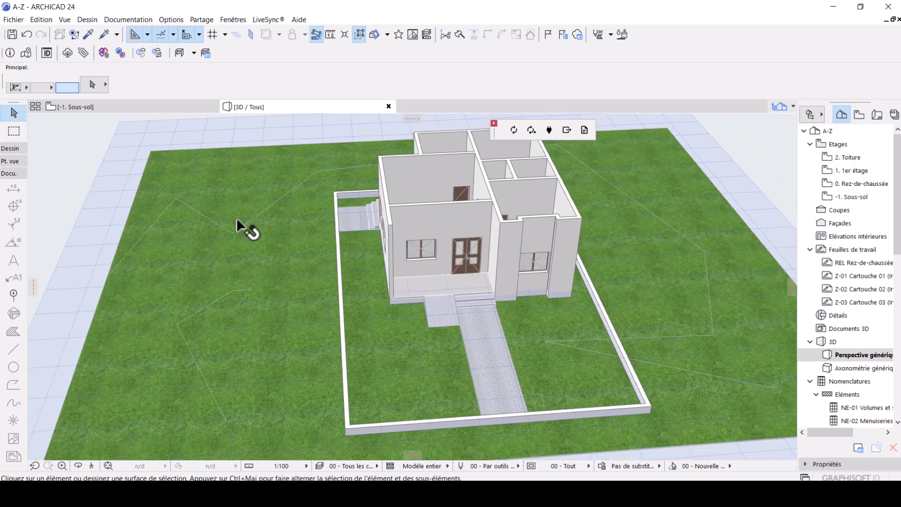
{"action": "left_click", "coordinate": [235, 245]}
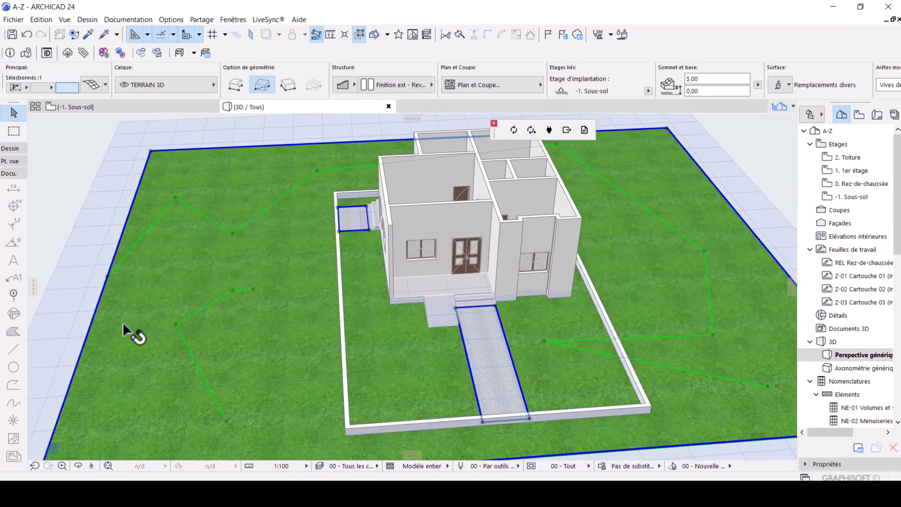
Raise the altitude of the zigzag line's outermost northwest vertex on the terrain mesh
{"action": "left_click", "coordinate": [175, 200]}
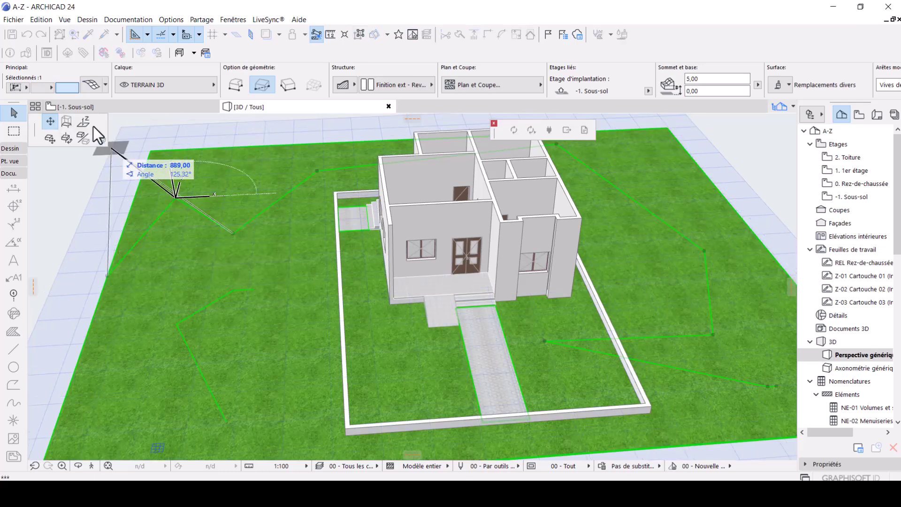
{"action": "left_click", "coordinate": [83, 122]}
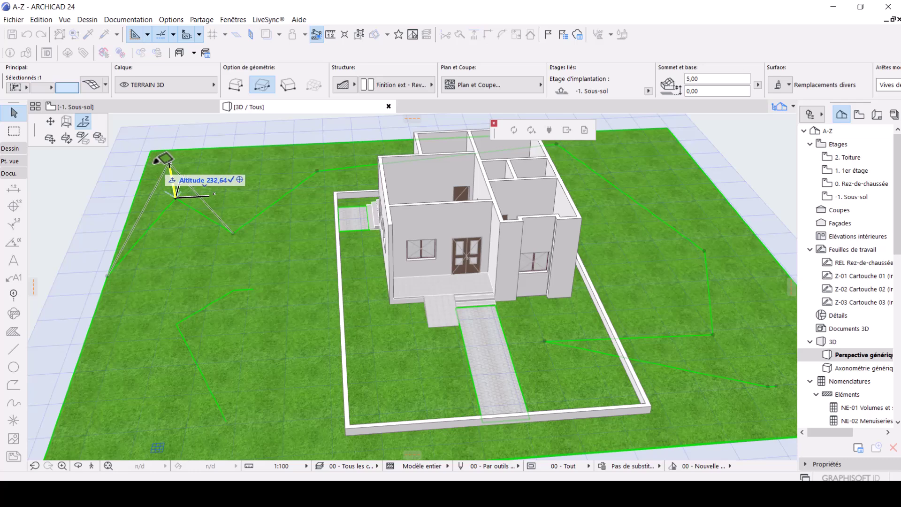
{"action": "key", "text": "Escape"}
Set the altitude of the southern end vertex of the short southwest line on the terrain mesh to 10
{"action": "scroll", "coordinate": [171, 220], "scroll_direction": "up", "scroll_amount": 3}
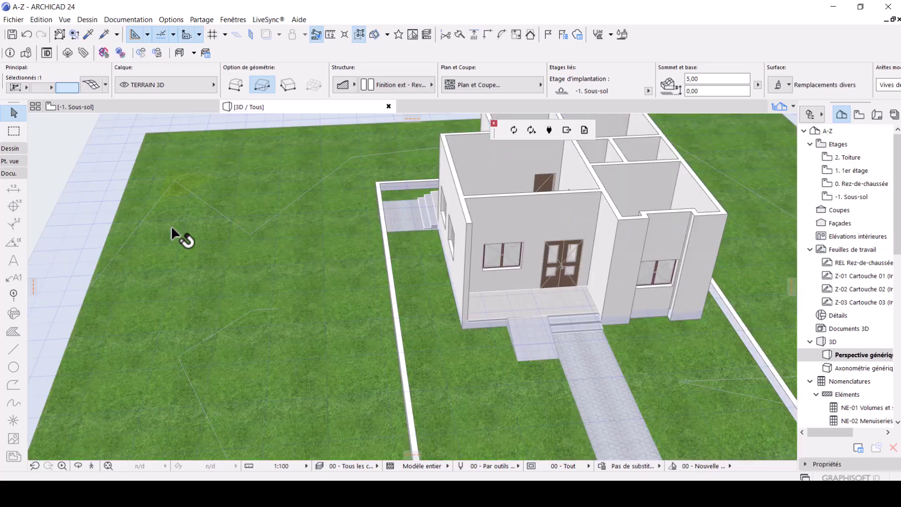
{"action": "scroll", "coordinate": [171, 225], "scroll_direction": "up", "scroll_amount": 5}
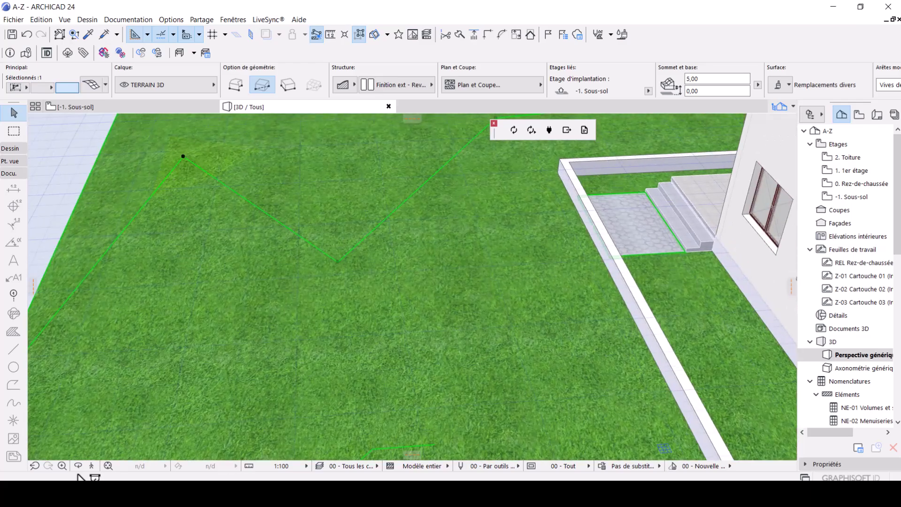
{"action": "left_click", "coordinate": [78, 467]}
{"action": "left_click_drag", "start_coordinate": [179, 328], "coordinate": [233, 370]}
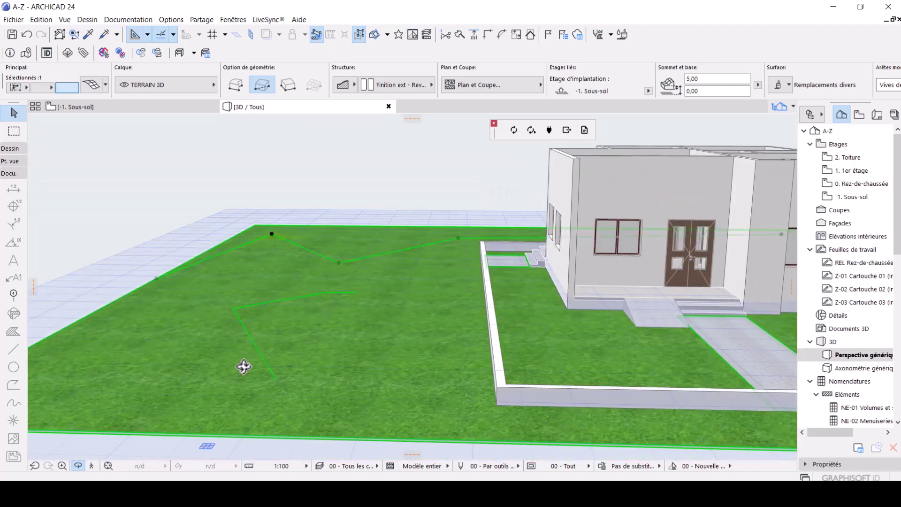
{"action": "left_click", "coordinate": [277, 381]}
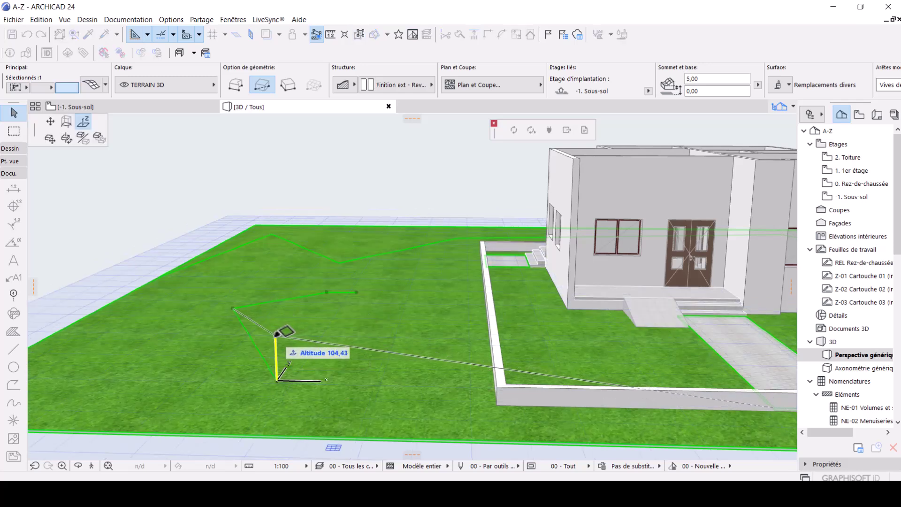
{"action": "key", "text": "Tab"}
{"action": "type", "text": "10"}
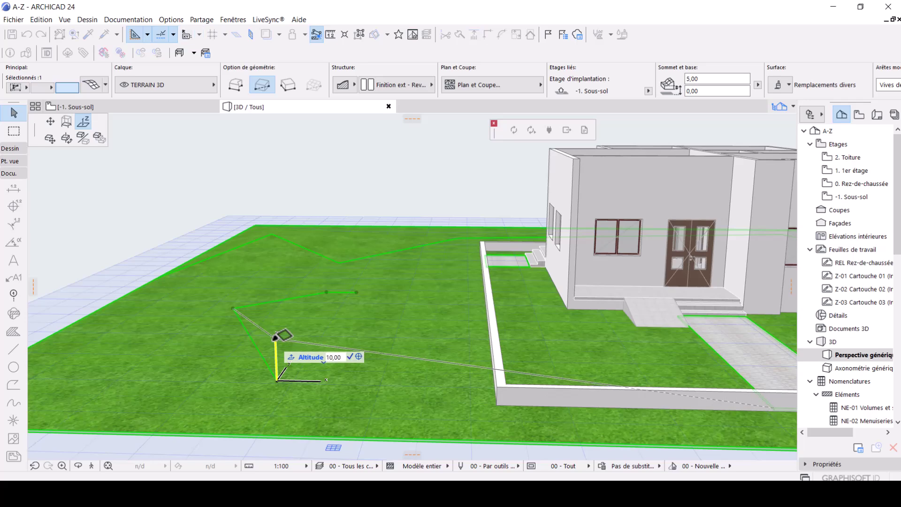
{"action": "key", "text": "Return"}
{"action": "left_click", "coordinate": [311, 216]}
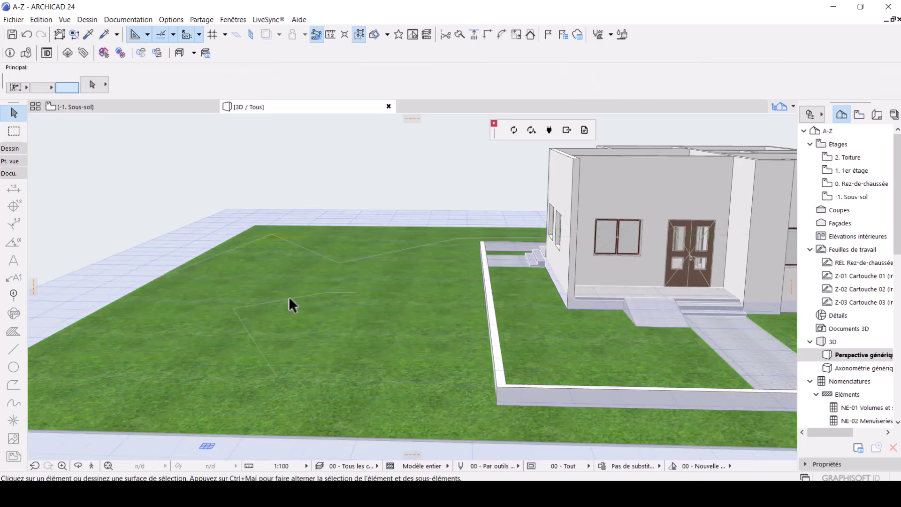
Lower the peak at the zigzag line's northwest vertex by reducing that mesh point's altitude
{"action": "left_click", "coordinate": [78, 465]}
{"action": "left_click_drag", "start_coordinate": [181, 368], "coordinate": [217, 125]}
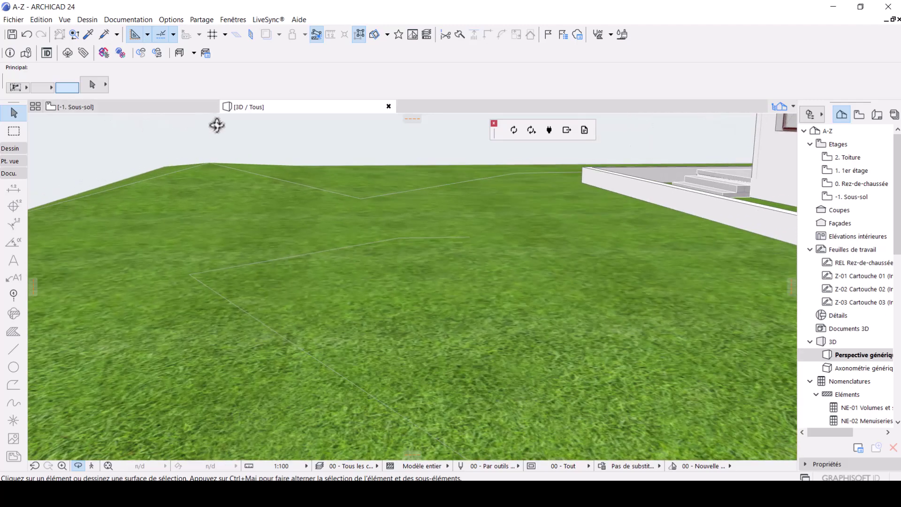
{"action": "key", "text": "Escape"}
{"action": "left_click", "coordinate": [209, 162]}
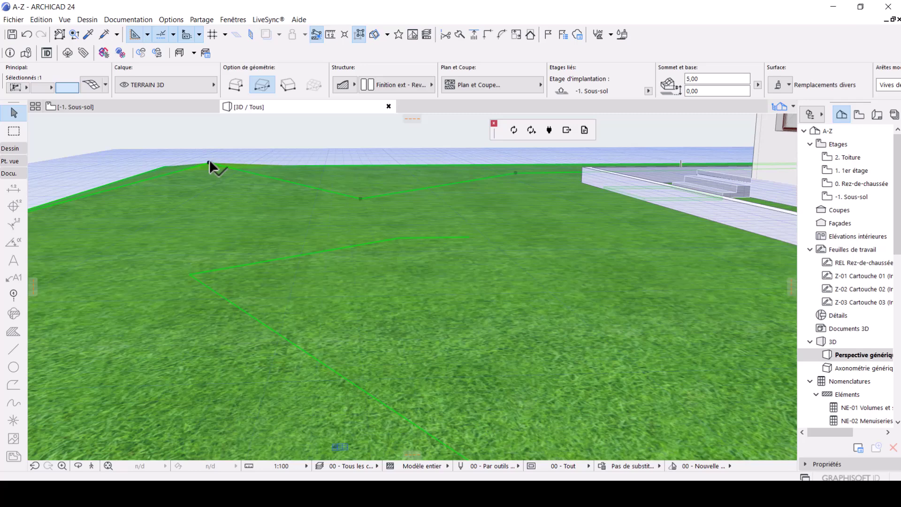
{"action": "left_click", "coordinate": [208, 162]}
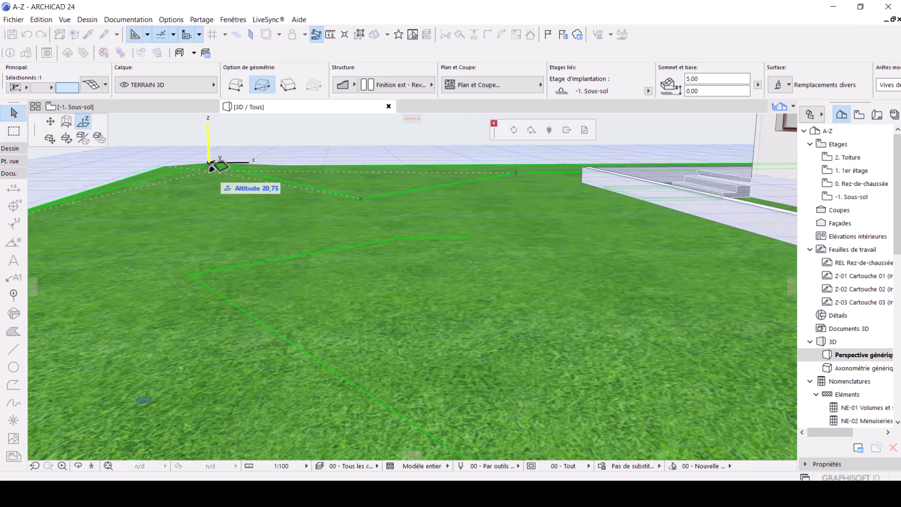
{"action": "left_click", "coordinate": [211, 165]}
{"action": "key", "text": "Escape"}
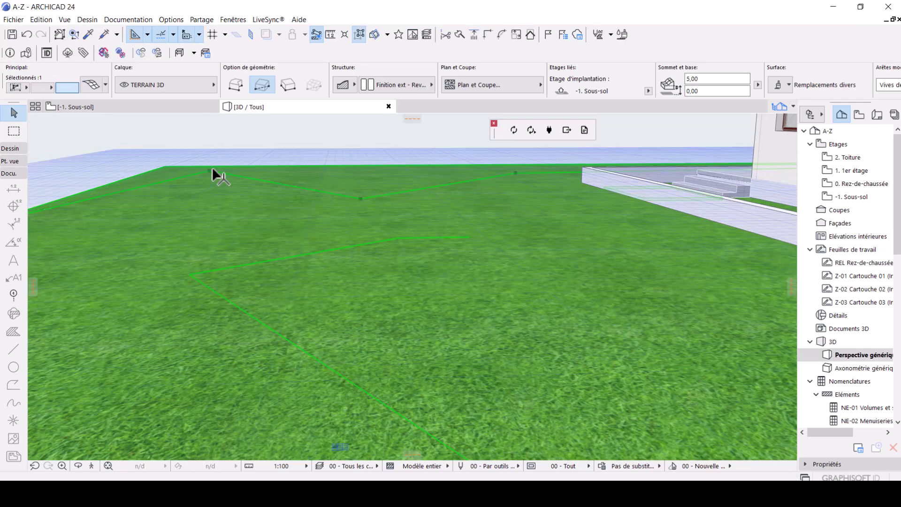
Raise the altitude of the long line's southeast corner vertex on the terrain mesh, outside the boundary wall
{"action": "scroll", "coordinate": [137, 308], "scroll_direction": "down", "scroll_amount": 3}
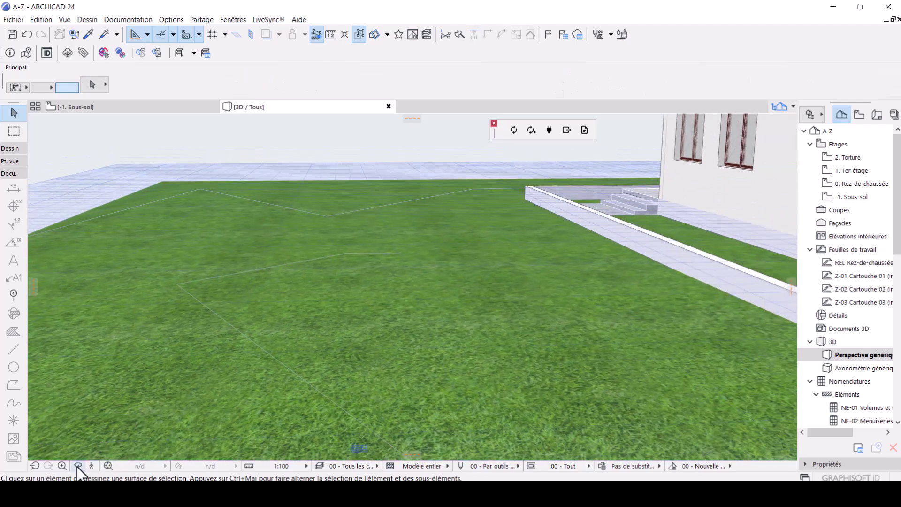
{"action": "left_click", "coordinate": [79, 467]}
{"action": "scroll", "coordinate": [125, 384], "scroll_direction": "down", "scroll_amount": 2}
{"action": "scroll", "coordinate": [178, 348], "scroll_direction": "down", "scroll_amount": 7}
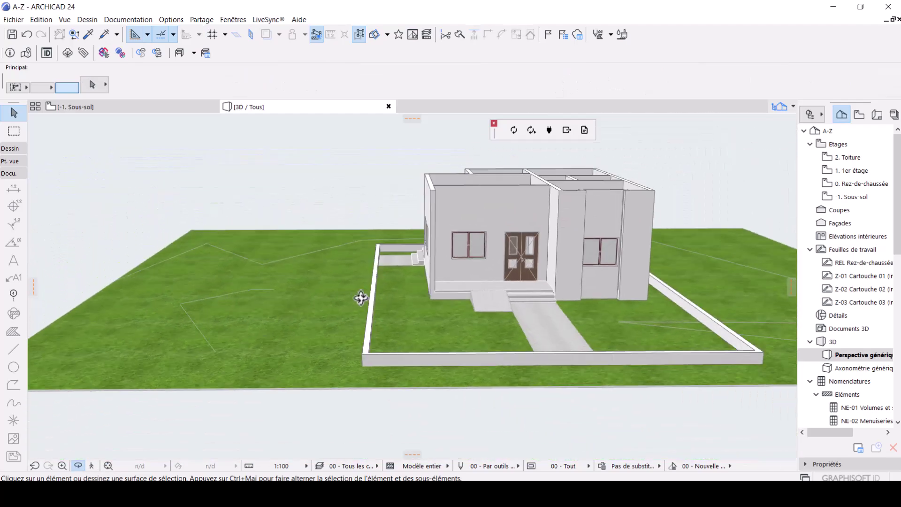
{"action": "left_click_drag", "start_coordinate": [362, 298], "coordinate": [438, 388]}
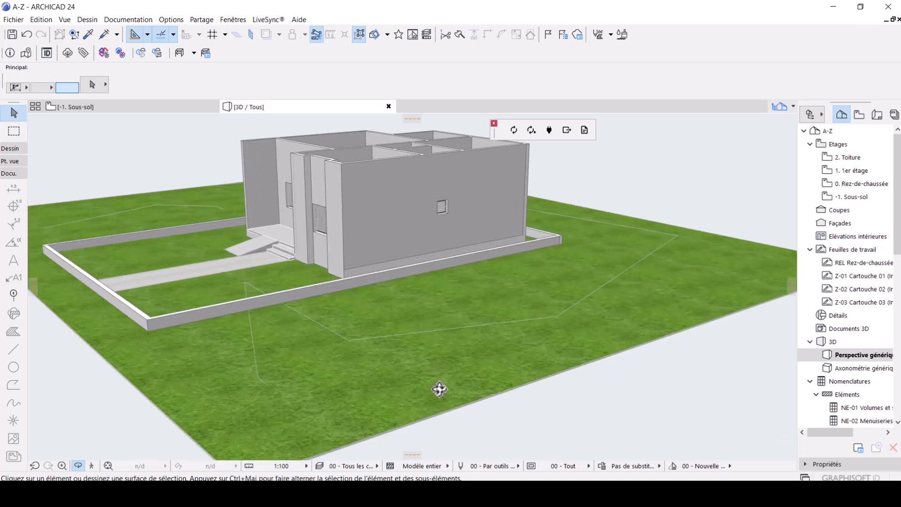
{"action": "key", "text": "Escape"}
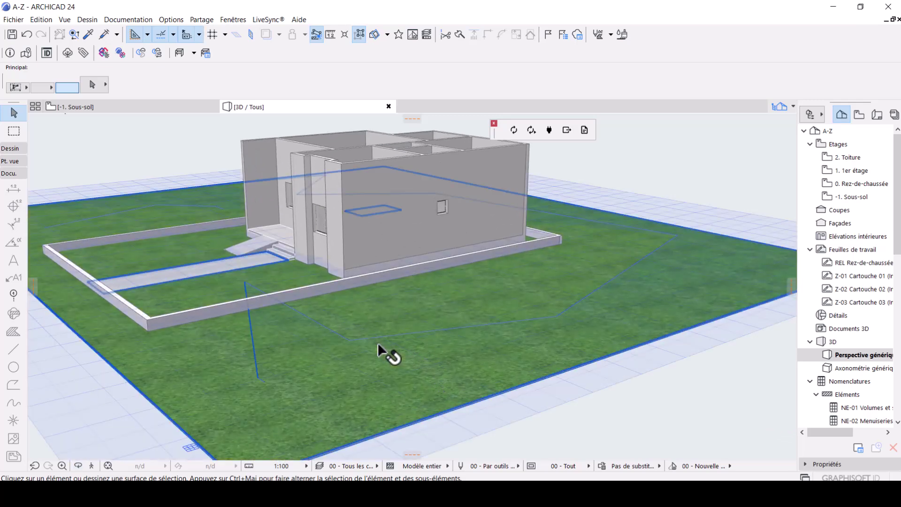
{"action": "left_click", "coordinate": [350, 339]}
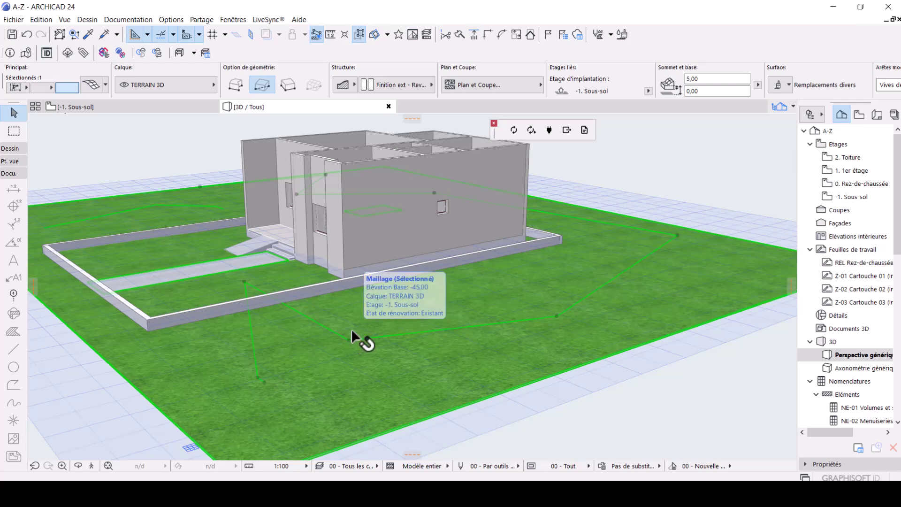
{"action": "left_click", "coordinate": [349, 338]}
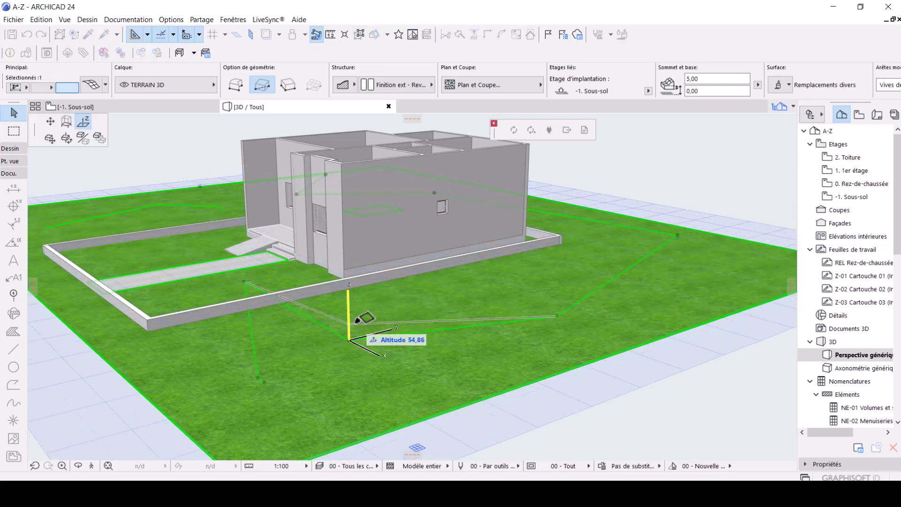
{"action": "left_click", "coordinate": [357, 320]}
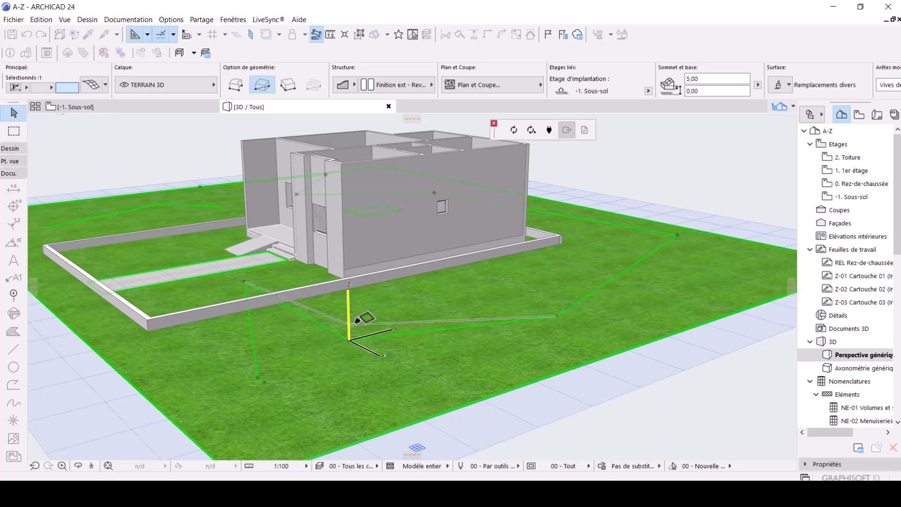
Set the altitude of the long line's northeast corner vertex on the terrain mesh to 15
{"action": "left_click", "coordinate": [675, 232]}
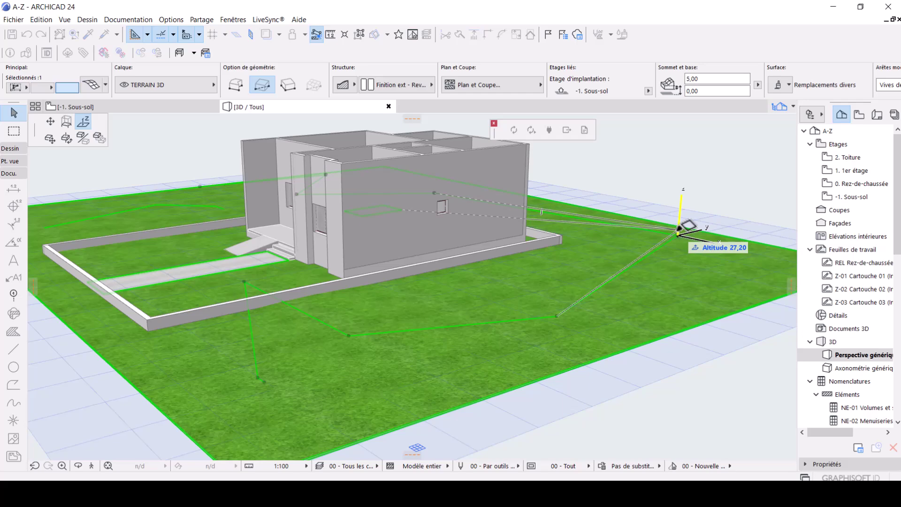
{"action": "type", "text": "1"}
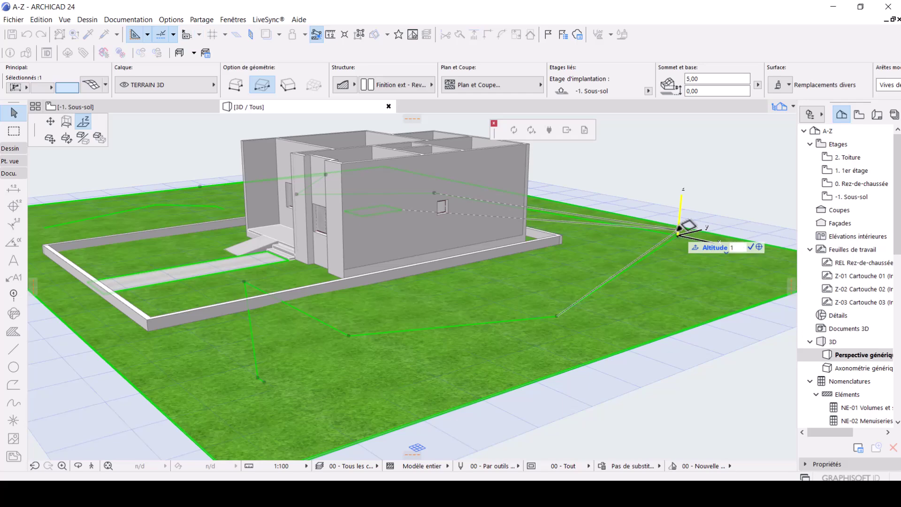
{"action": "type", "text": "5"}
{"action": "key", "text": "Return"}
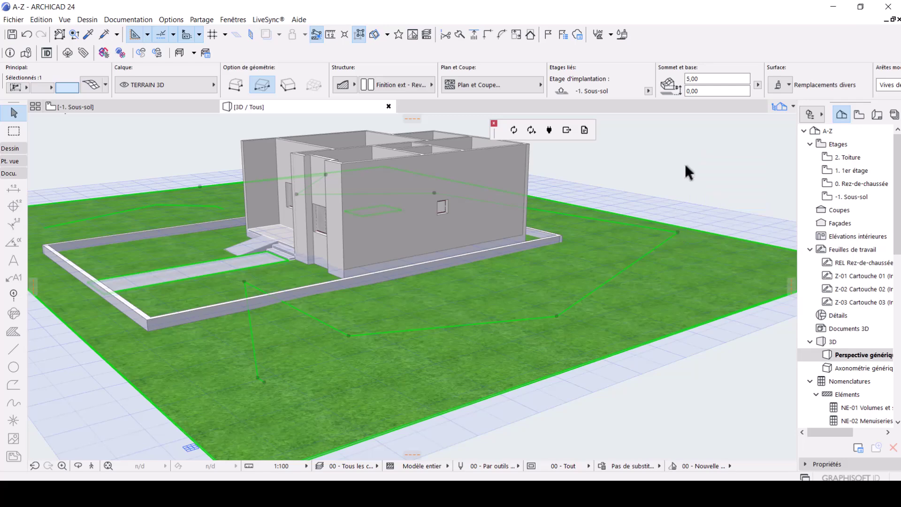
{"action": "key", "text": "Escape"}
Examine the reshaped terrain around the house from the front and from above
{"action": "scroll", "coordinate": [488, 271], "scroll_direction": "down", "scroll_amount": 3}
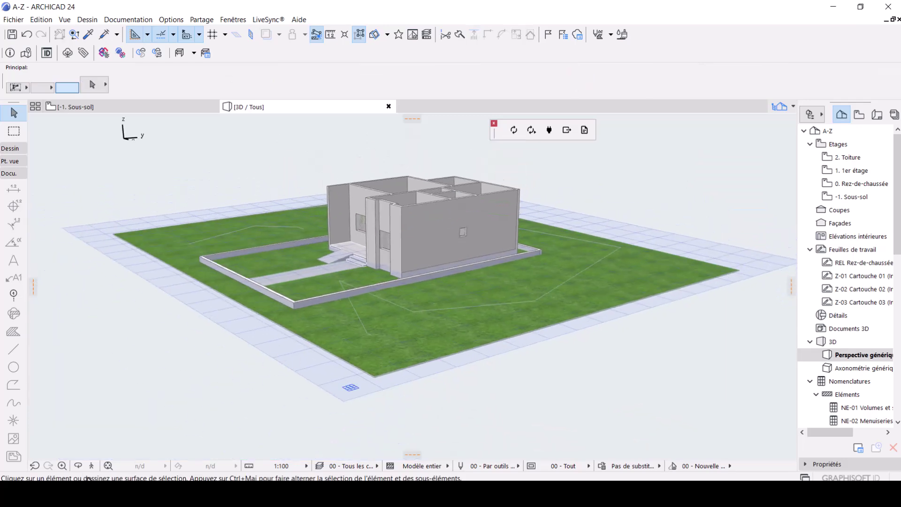
{"action": "left_click", "coordinate": [79, 469]}
{"action": "left_click_drag", "start_coordinate": [256, 342], "coordinate": [462, 313]}
{"action": "scroll", "coordinate": [446, 305], "scroll_direction": "up", "scroll_amount": 3}
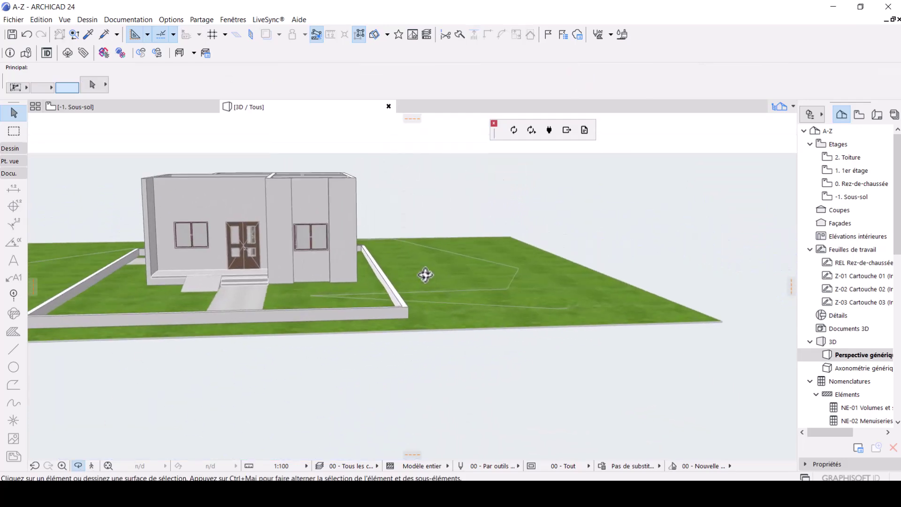
{"action": "mouse_move", "coordinate": [491, 267]}
{"action": "left_mouse_down"}
{"action": "mouse_move", "coordinate": [470, 260]}
{"action": "mouse_move", "coordinate": [581, 260]}
{"action": "mouse_move", "coordinate": [479, 256]}
{"action": "left_mouse_up"}
{"action": "left_click_drag", "start_coordinate": [559, 255], "coordinate": [450, 402]}
{"action": "scroll", "coordinate": [354, 252], "scroll_direction": "up", "scroll_amount": 2}
{"action": "key", "text": "Escape"}
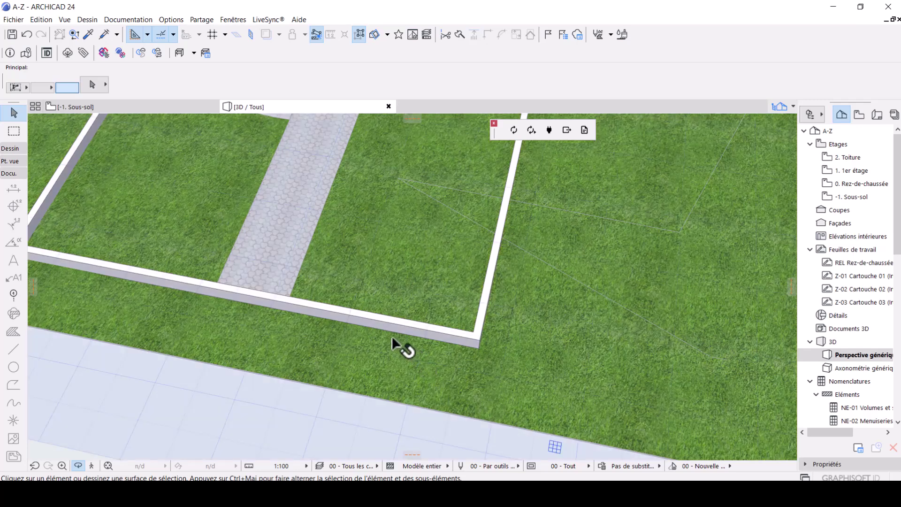
{"action": "scroll", "coordinate": [403, 376], "scroll_direction": "down", "scroll_amount": 1}
{"action": "left_click", "coordinate": [425, 395]}
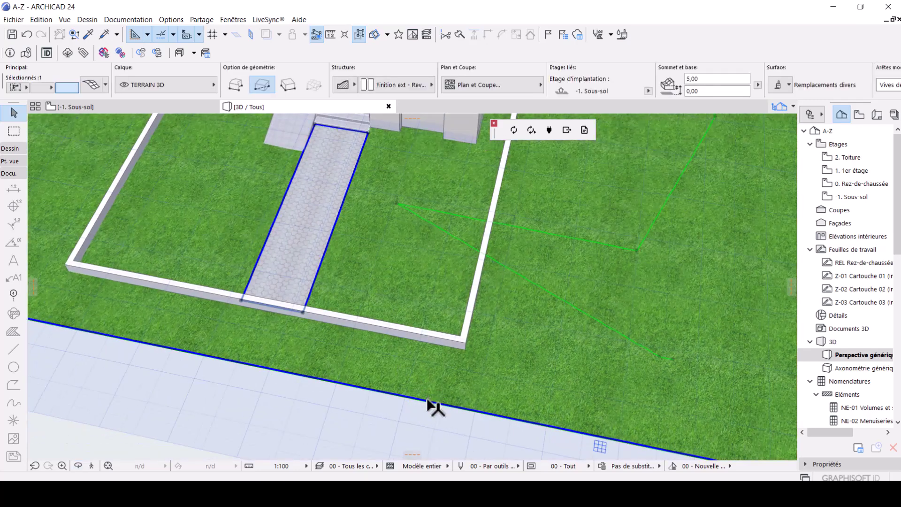
{"action": "left_click", "coordinate": [427, 399]}
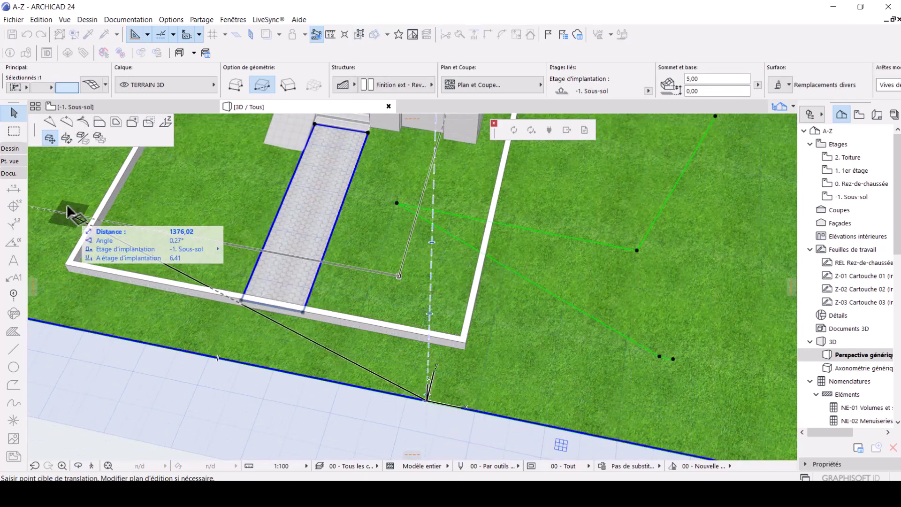
{"action": "key", "text": "Escape"}
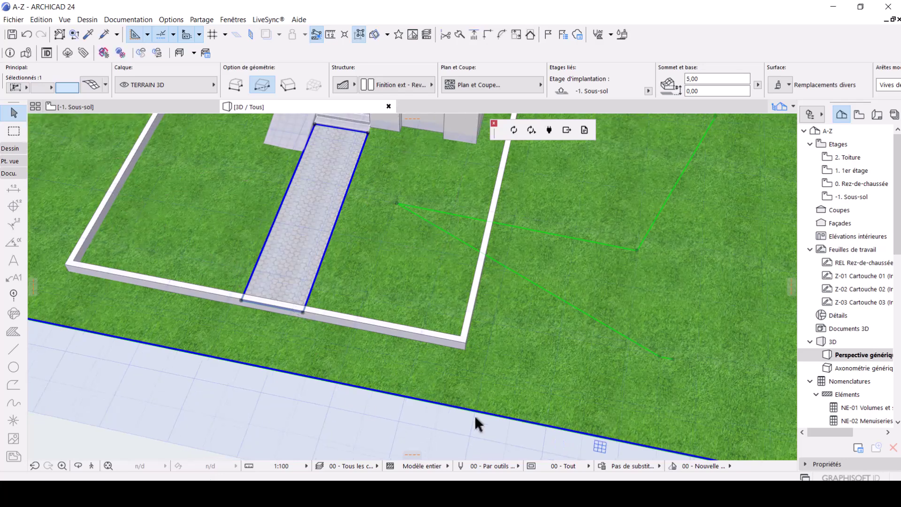
{"action": "middle_click_drag", "start_coordinate": [475, 415], "coordinate": [347, 421], "text": "shift"}
{"action": "key", "text": "Escape"}
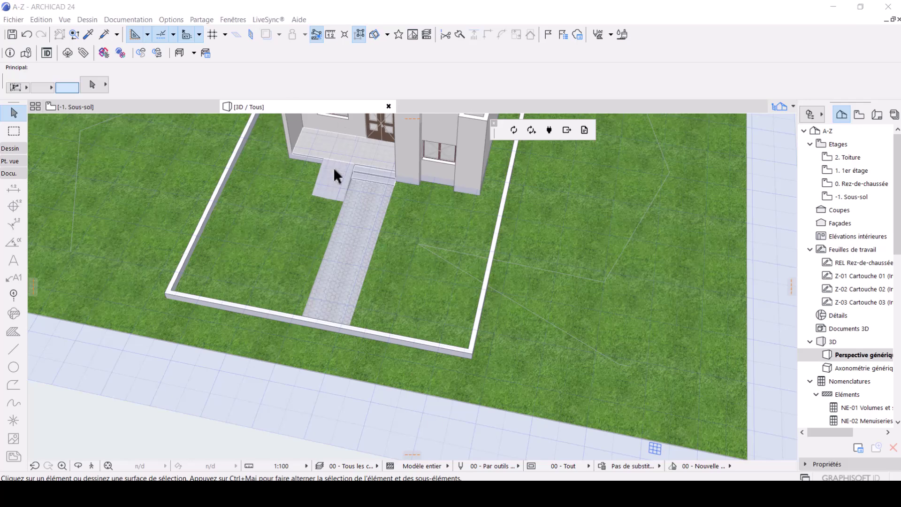
{"action": "middle_click_drag", "start_coordinate": [492, 326], "coordinate": [327, 320], "text": "shift"}
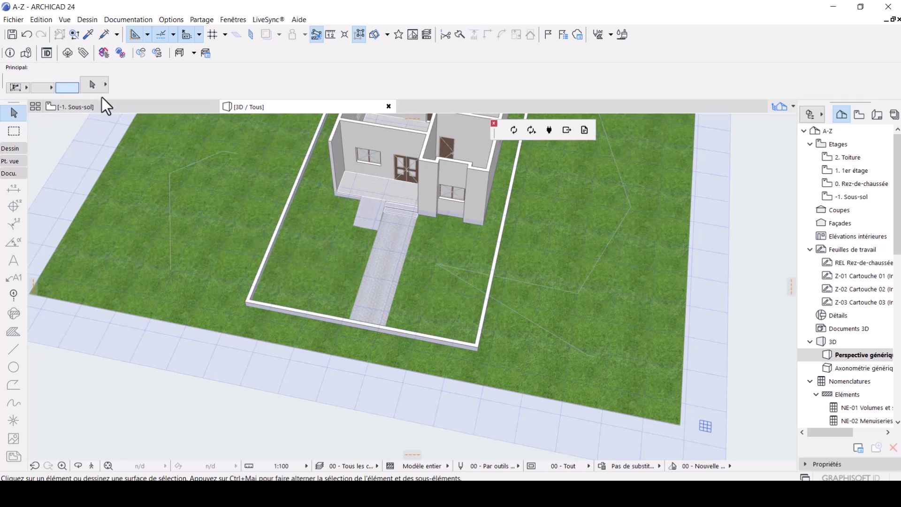
Display the 0. Rez-de-chaussée floor plan around the path in front of the house
{"action": "left_click", "coordinate": [88, 106]}
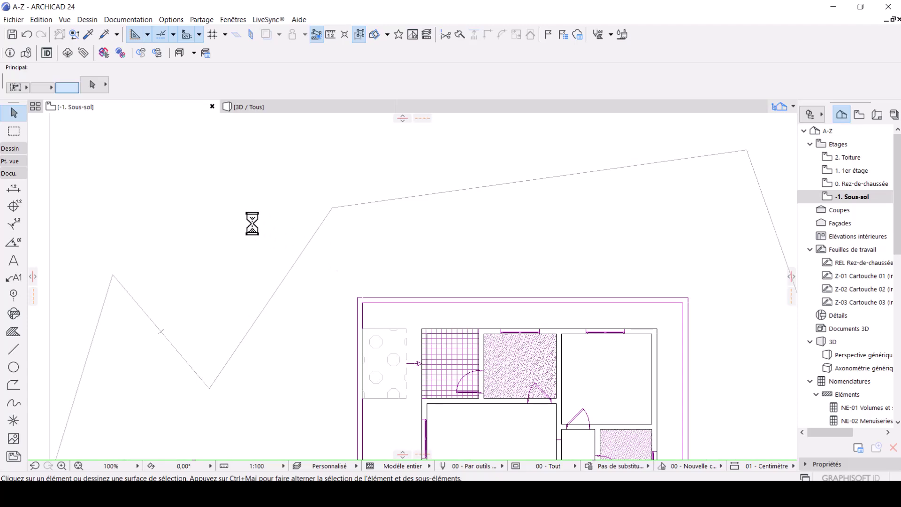
{"action": "scroll", "coordinate": [267, 224], "scroll_direction": "down", "scroll_amount": 5}
{"action": "scroll", "coordinate": [327, 401], "scroll_direction": "up", "scroll_amount": 4}
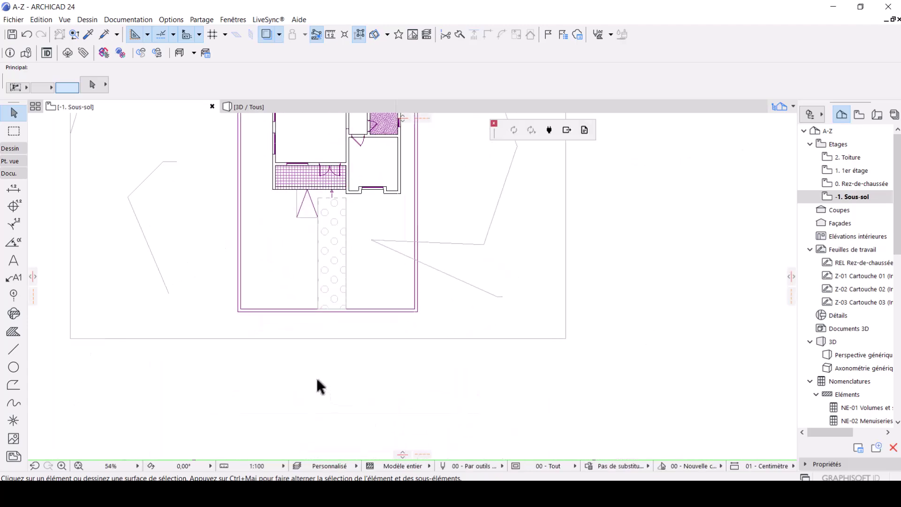
{"action": "key", "text": "ctrl+Up"}
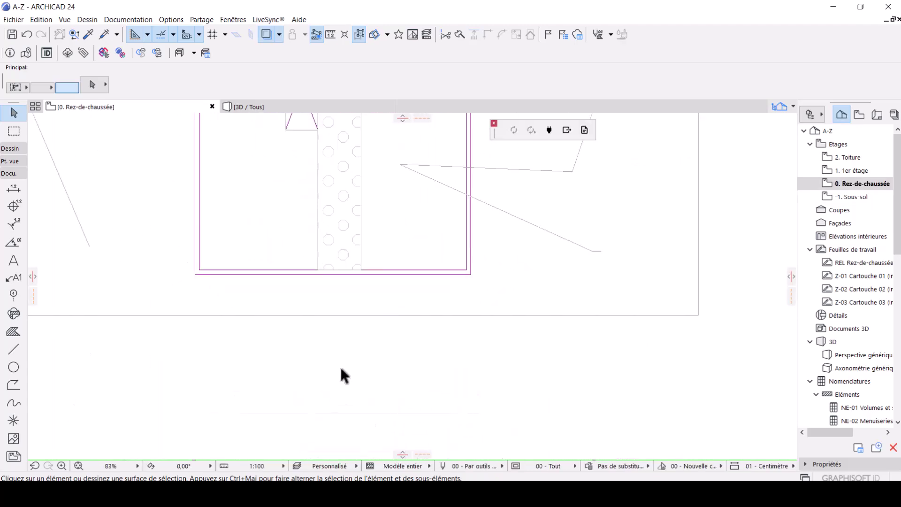
{"action": "scroll", "coordinate": [368, 361], "scroll_direction": "down", "scroll_amount": 3}
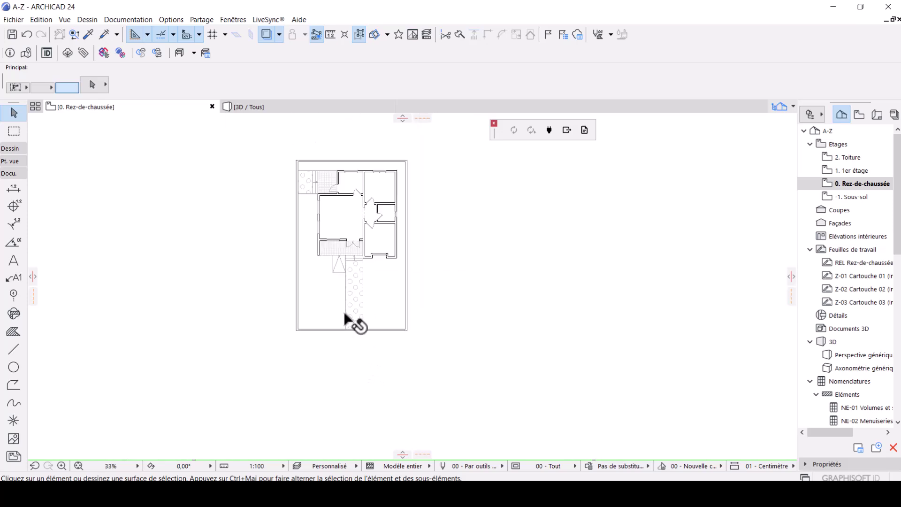
{"action": "scroll", "coordinate": [353, 324], "scroll_direction": "up", "scroll_amount": 2}
Pick up the front path mesh's parameters as the Mesh tool defaults
{"action": "key", "text": "alt"}
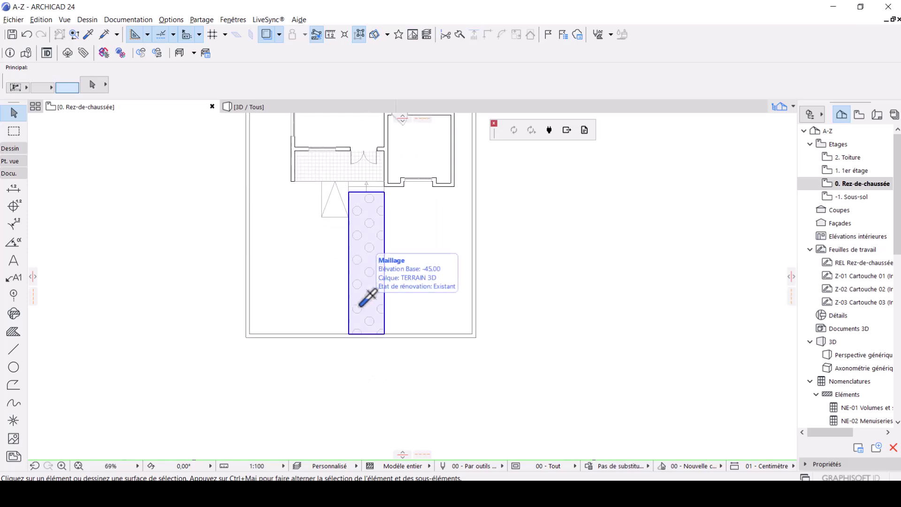
{"action": "left_click", "coordinate": [87, 35]}
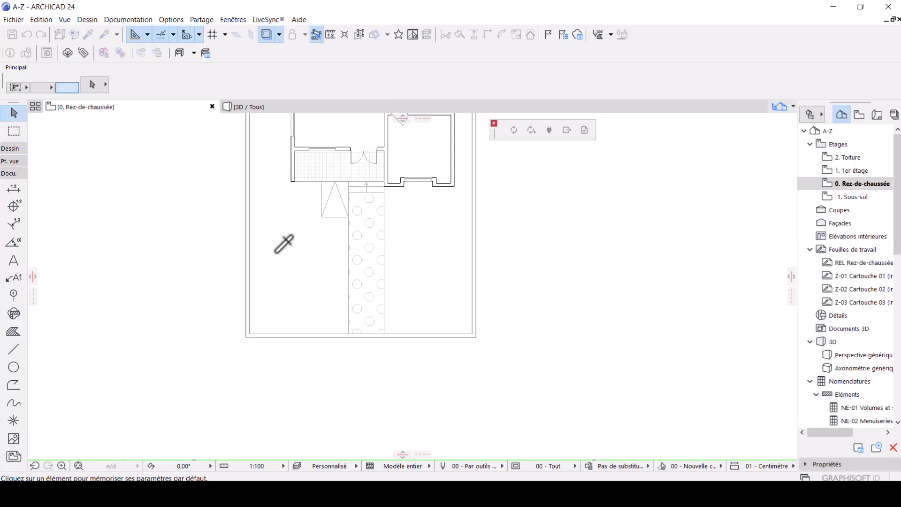
{"action": "left_click", "coordinate": [359, 310]}
{"action": "scroll", "coordinate": [303, 245], "scroll_direction": "up", "scroll_amount": 1}
{"action": "scroll", "coordinate": [302, 245], "scroll_direction": "up", "scroll_amount": 2}
{"action": "scroll", "coordinate": [278, 283], "scroll_direction": "down", "scroll_amount": 3}
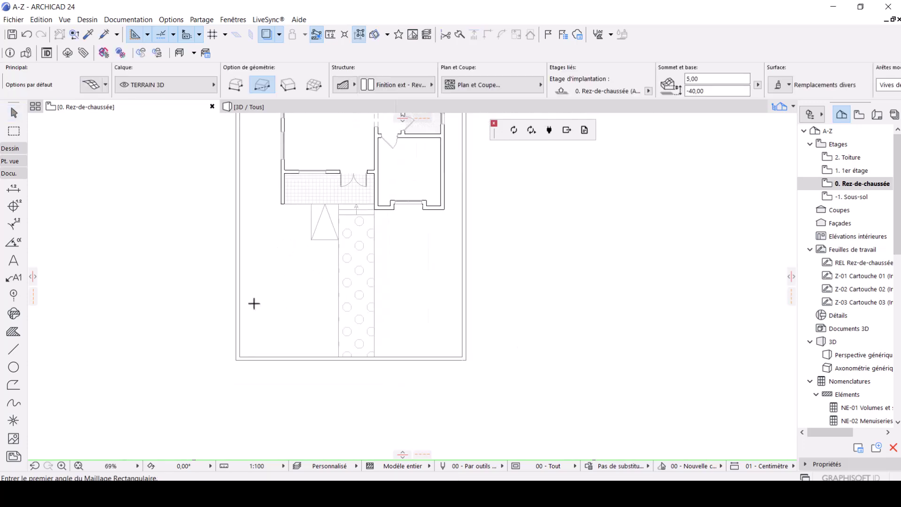
Draw a 250 × 550 rectangular polyline in the front yard, between the west boundary wall and the front path
{"action": "left_click", "coordinate": [13, 385]}
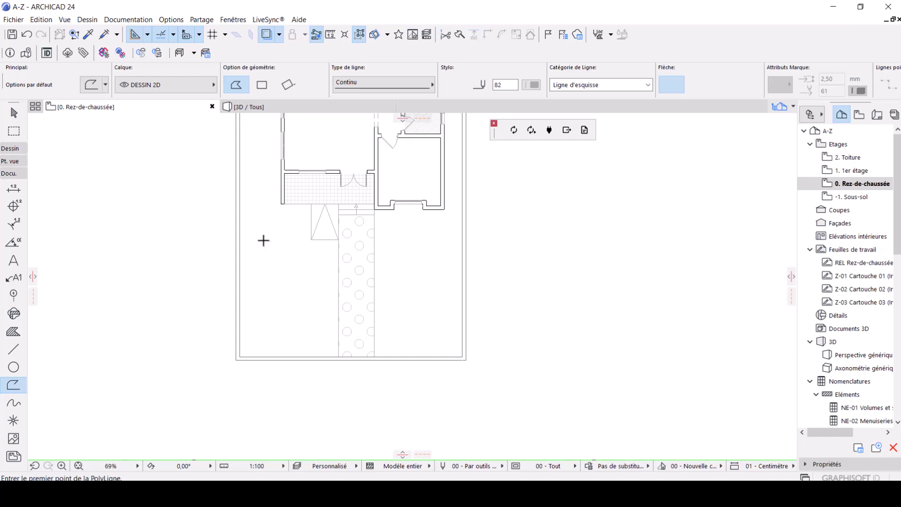
{"action": "left_click", "coordinate": [264, 241]}
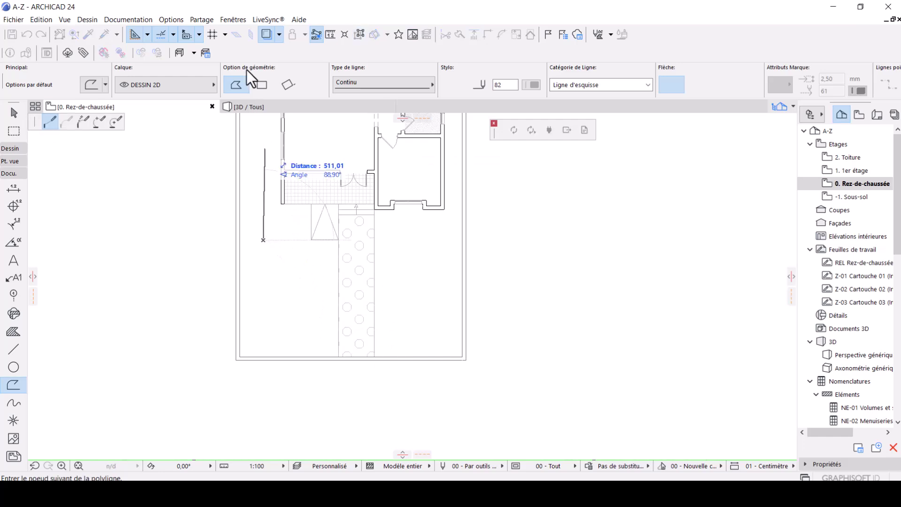
{"action": "left_click", "coordinate": [261, 84]}
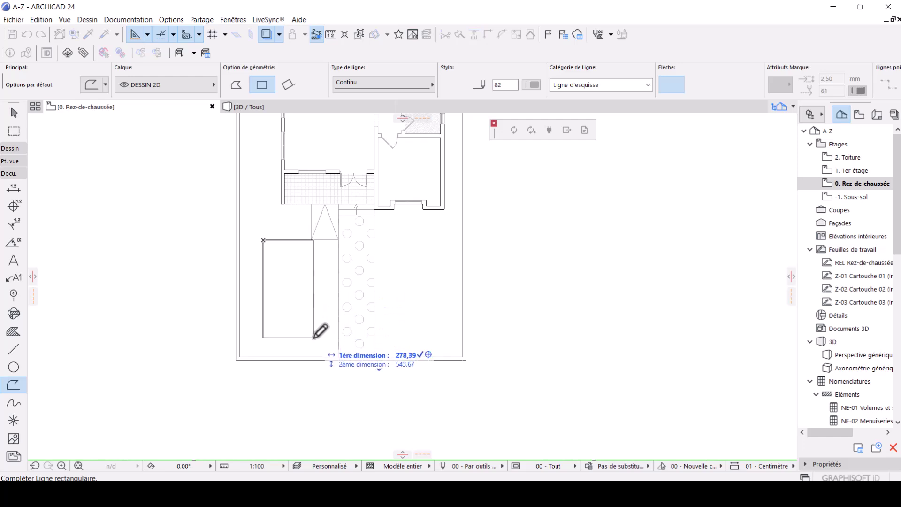
{"action": "key", "text": "Tab"}
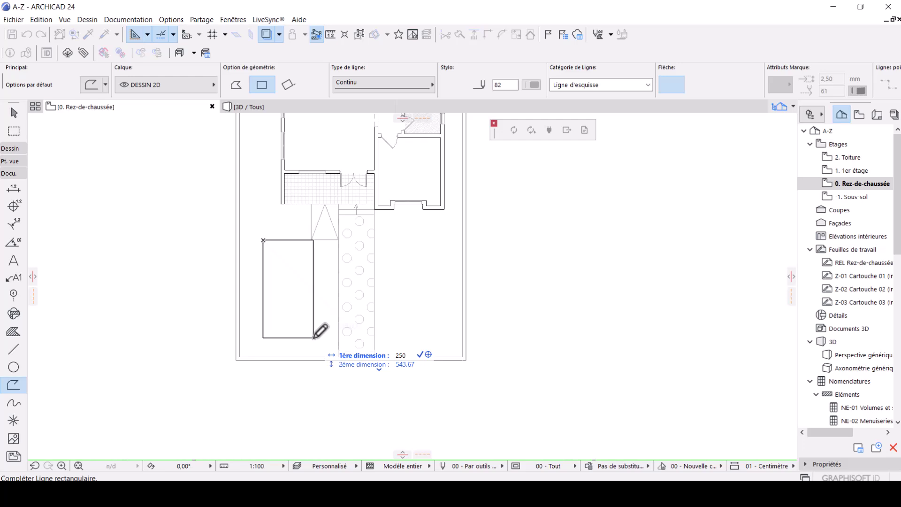
{"action": "key", "text": "Tab"}
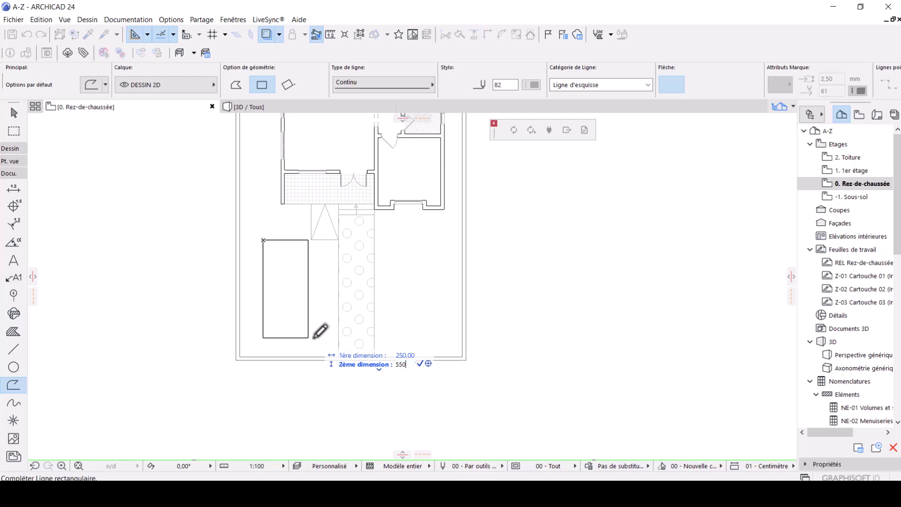
{"action": "type", "text": "550"}
{"action": "key", "text": "Return"}
{"action": "key", "text": "Escape"}
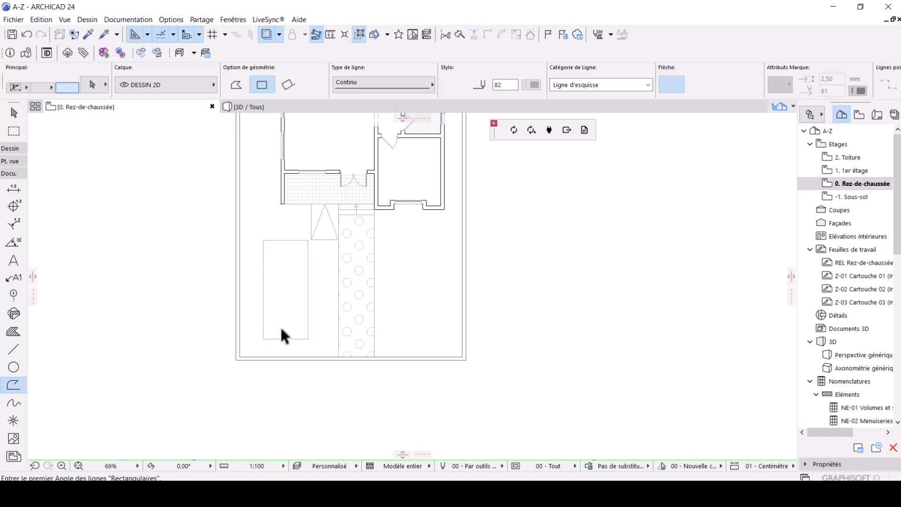
Move the rectangle against the inner face of the west boundary wall, and offset it 80 away from that wall
{"action": "left_click", "coordinate": [261, 338]}
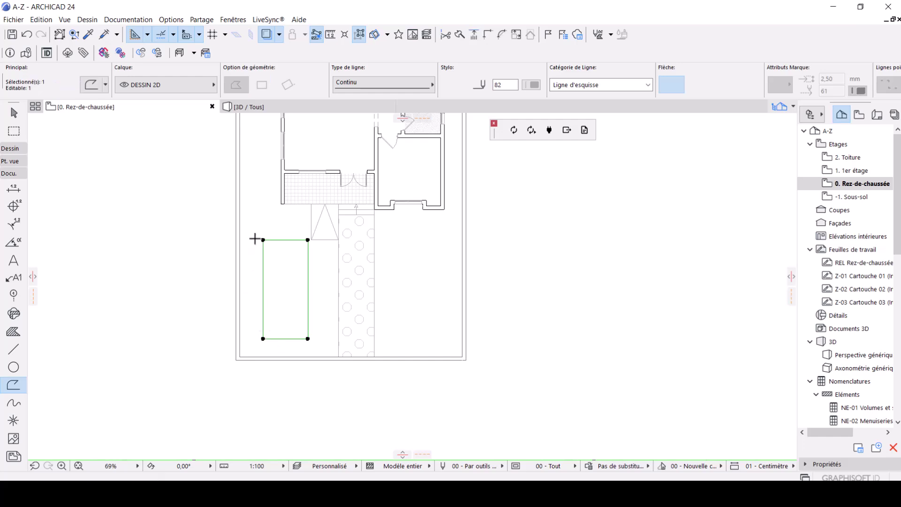
{"action": "scroll", "coordinate": [255, 239], "scroll_direction": "up", "scroll_amount": 3}
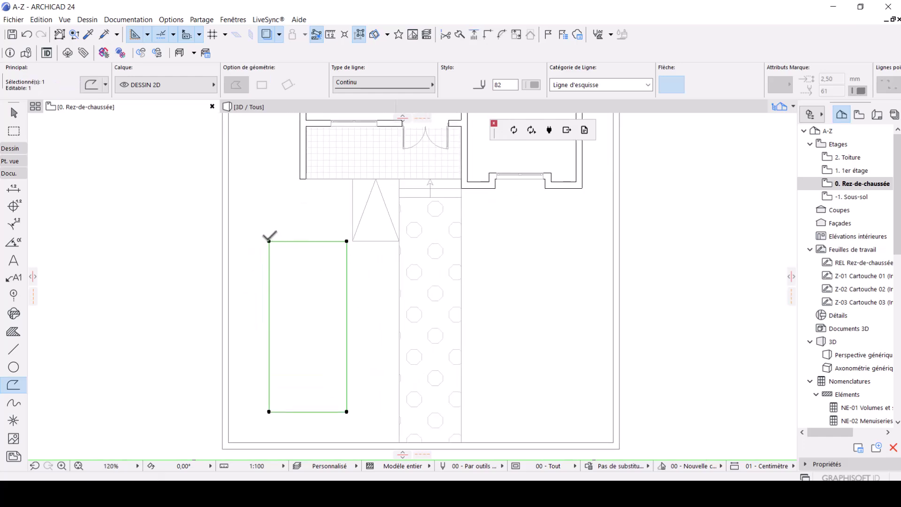
{"action": "left_click_drag", "start_coordinate": [269, 240], "coordinate": [229, 241]}
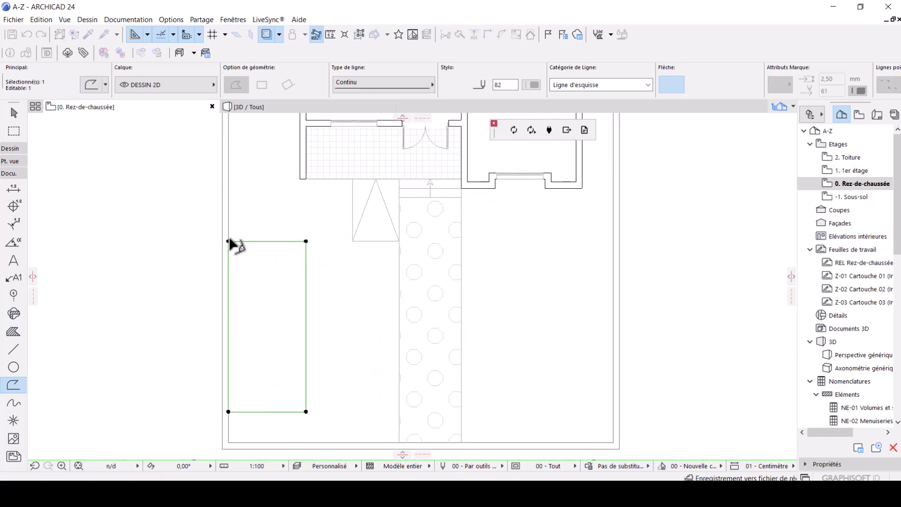
{"action": "left_click", "coordinate": [228, 241]}
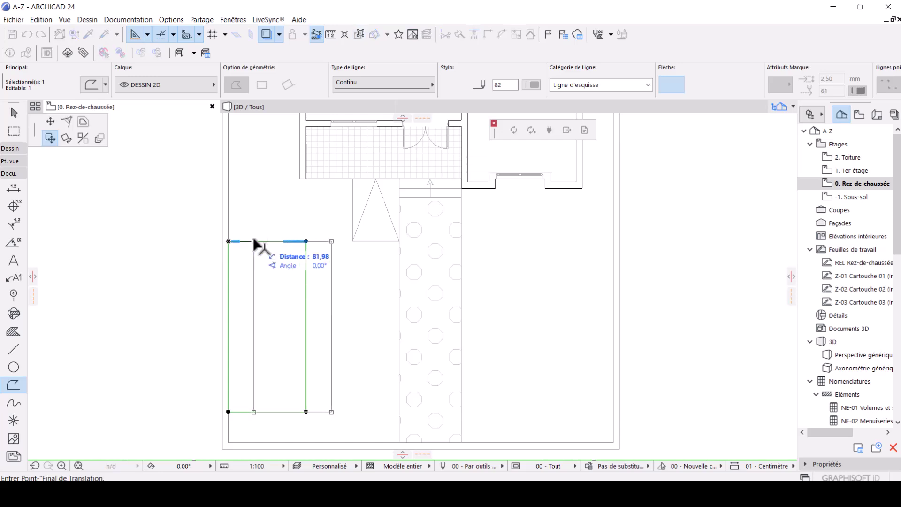
{"action": "type", "text": "80"}
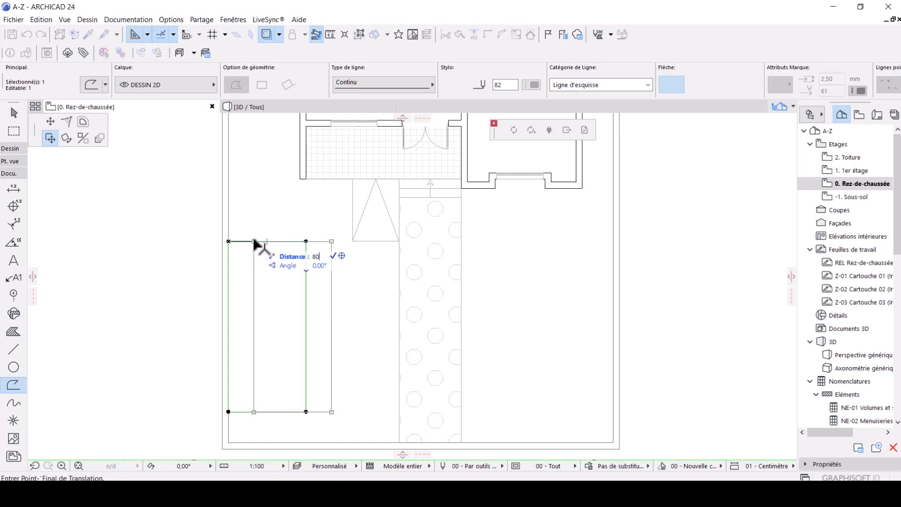
{"action": "key", "text": "Return"}
Move the rectangle down onto the inner face of the south boundary wall, and offset it 150 back towards the house
{"action": "scroll", "coordinate": [257, 422], "scroll_direction": "down", "scroll_amount": 3}
{"action": "scroll", "coordinate": [253, 345], "scroll_direction": "up", "scroll_amount": 5}
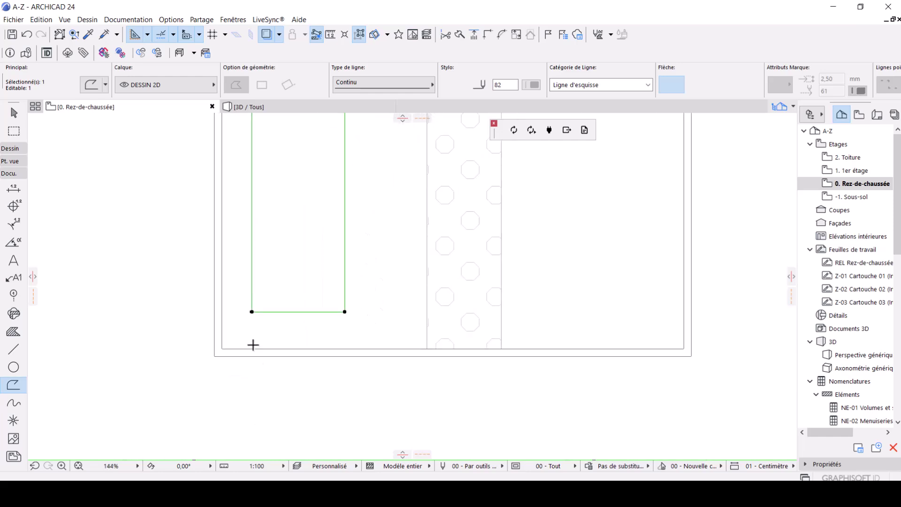
{"action": "left_click", "coordinate": [252, 311]}
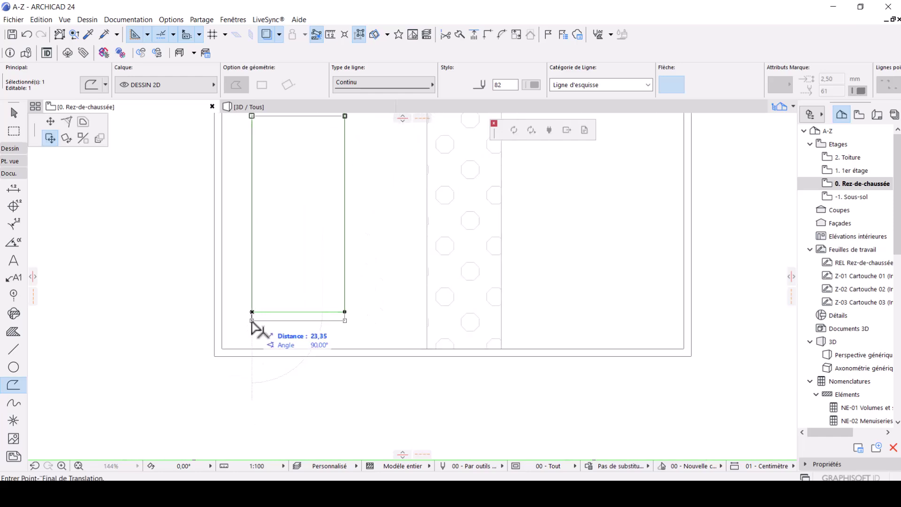
{"action": "left_click", "coordinate": [252, 348]}
{"action": "left_click", "coordinate": [252, 348]}
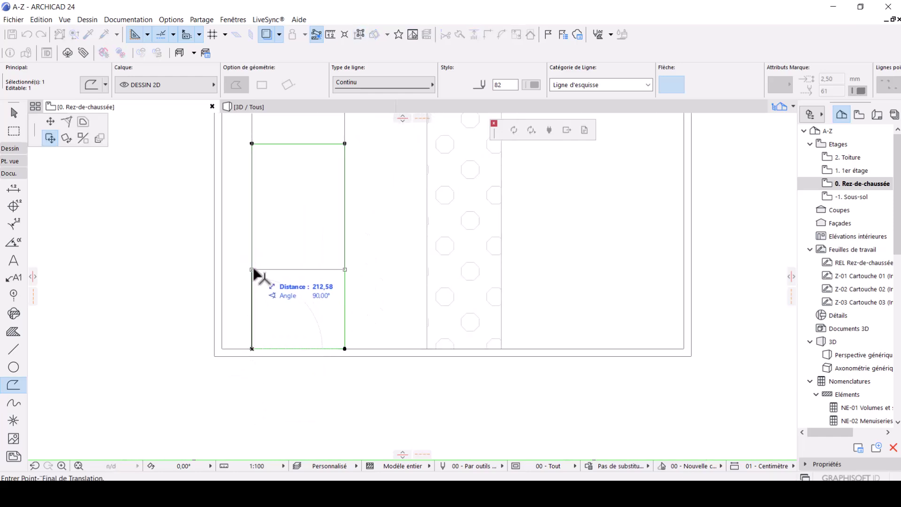
{"action": "scroll", "coordinate": [253, 279], "scroll_direction": "down", "scroll_amount": 3}
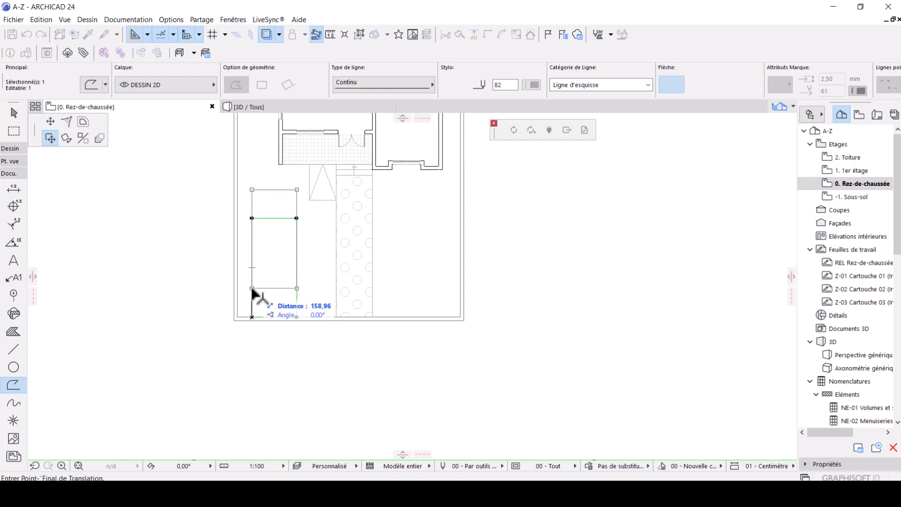
{"action": "type", "text": "1"}
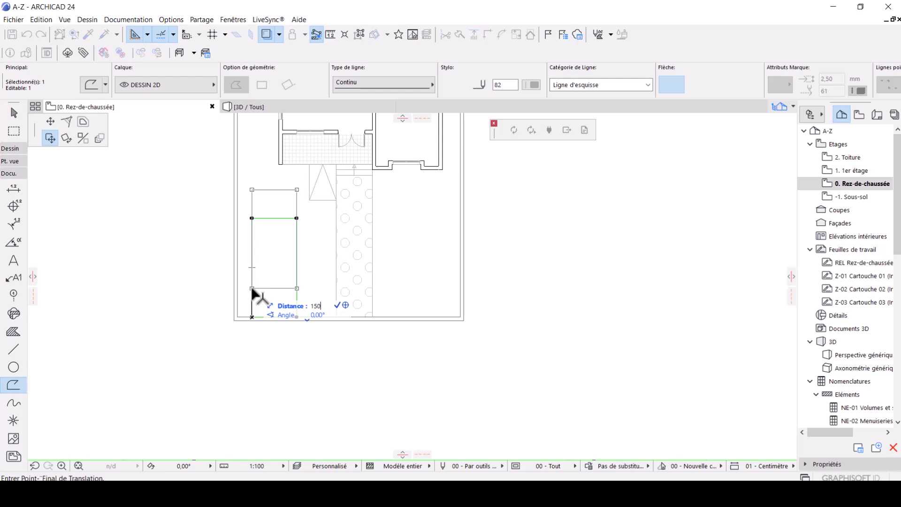
{"action": "type", "text": "50"}
{"action": "key", "text": "Return"}
{"action": "key", "text": "Escape"}
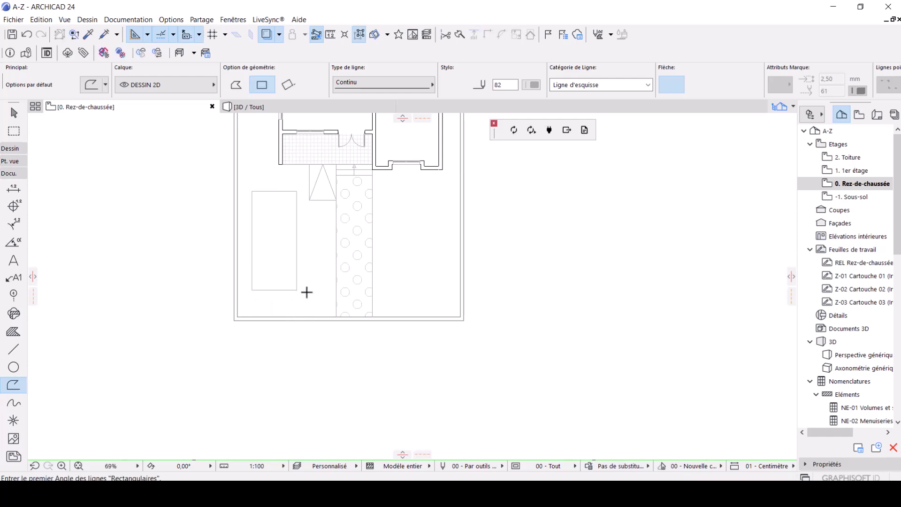
Set the Mesh tool to use the same parameters as the front path mesh
{"action": "scroll", "coordinate": [263, 285], "scroll_direction": "down", "scroll_amount": 3}
{"action": "scroll", "coordinate": [275, 265], "scroll_direction": "up", "scroll_amount": 5}
{"action": "scroll", "coordinate": [234, 295], "scroll_direction": "down", "scroll_amount": 3}
{"action": "scroll", "coordinate": [238, 263], "scroll_direction": "down", "scroll_amount": 3}
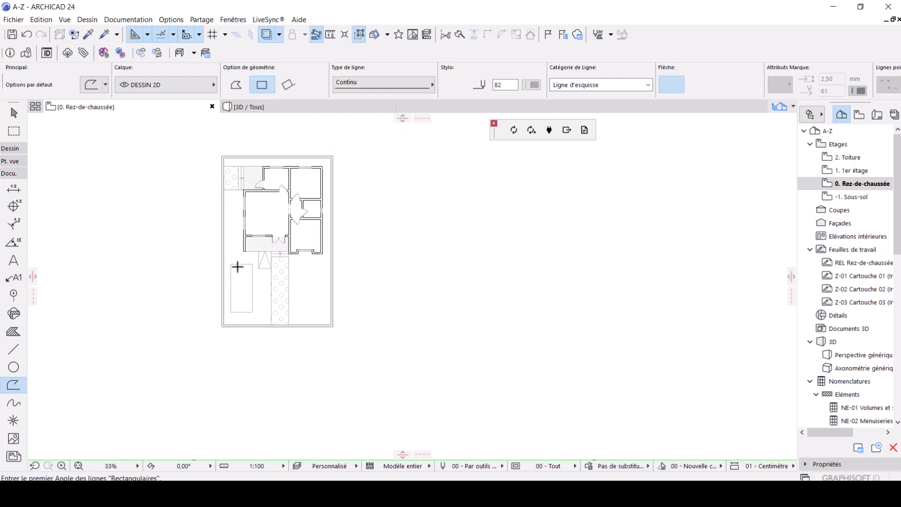
{"action": "scroll", "coordinate": [175, 263], "scroll_direction": "up", "scroll_amount": 4}
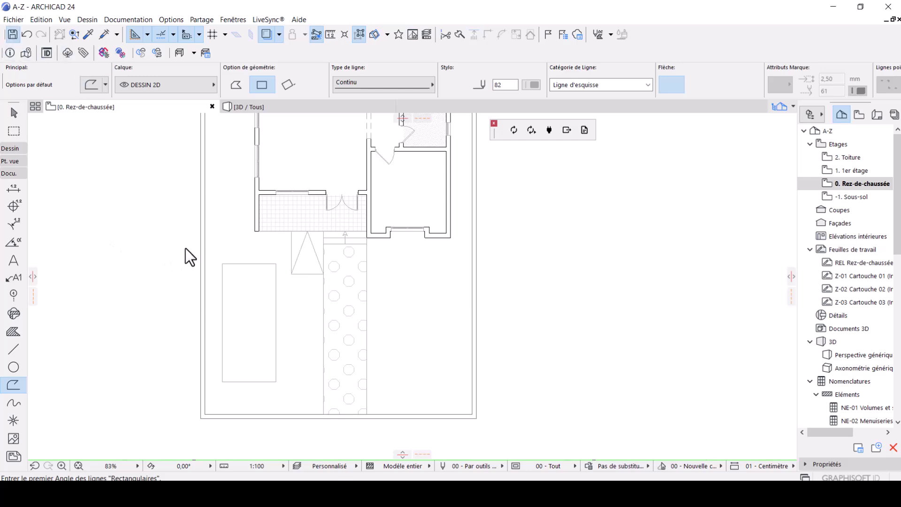
{"action": "key", "text": "alt"}
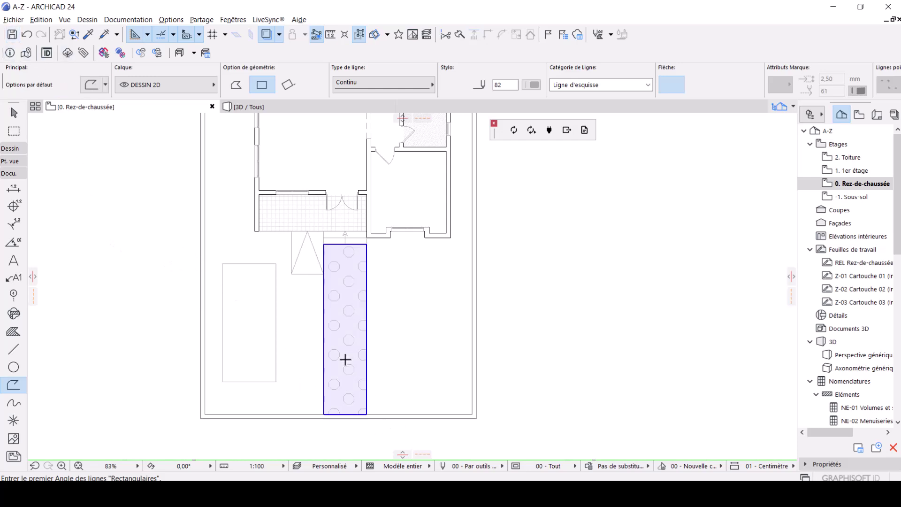
{"action": "left_click", "coordinate": [332, 370], "text": "alt"}
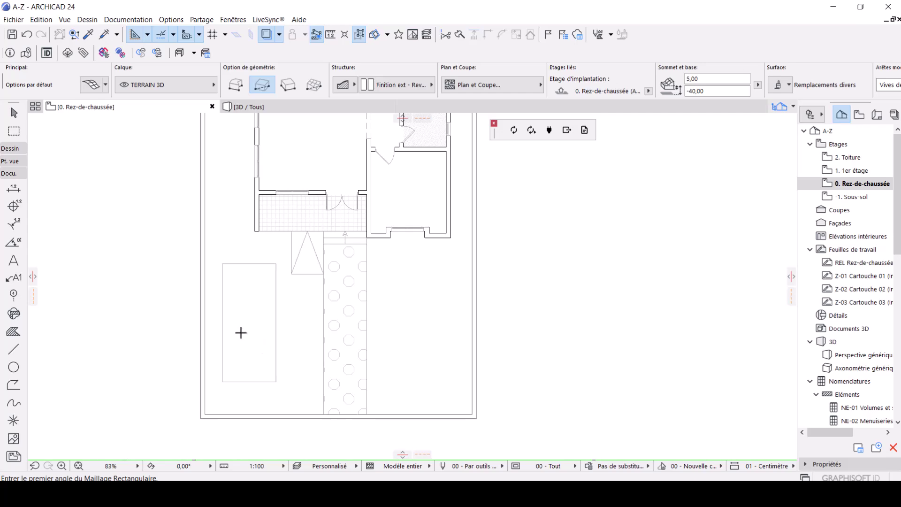
Create a mesh from the outline of the front yard rectangle with the Magic Wand
{"action": "key", "text": "space"}
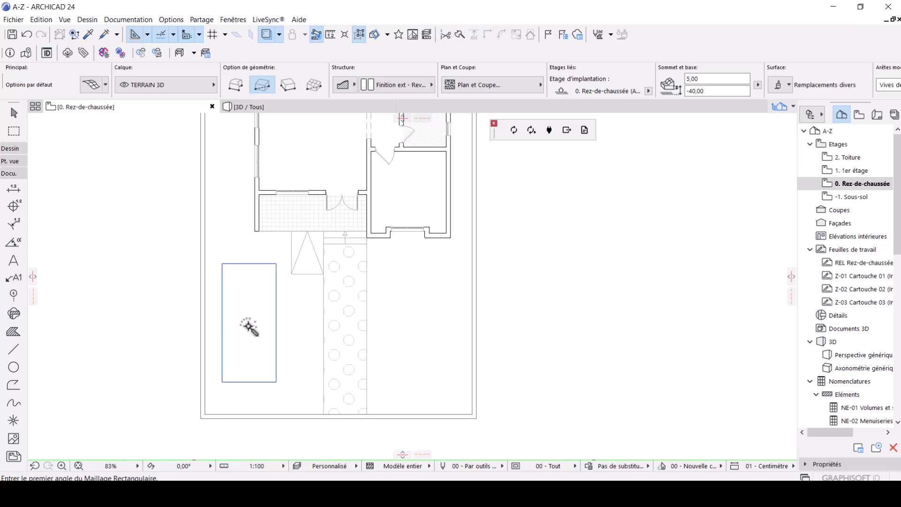
{"action": "left_click", "coordinate": [247, 324]}
{"action": "left_click", "coordinate": [88, 21]}
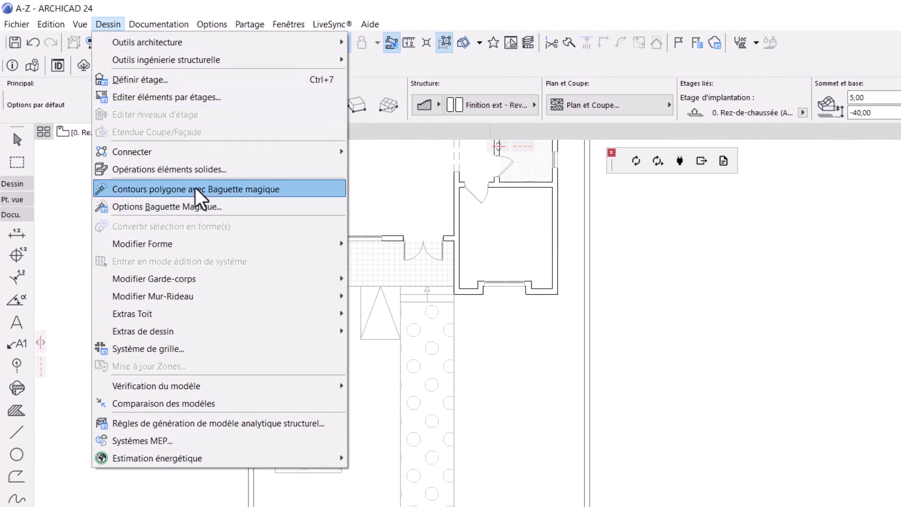
{"action": "left_click", "coordinate": [199, 193]}
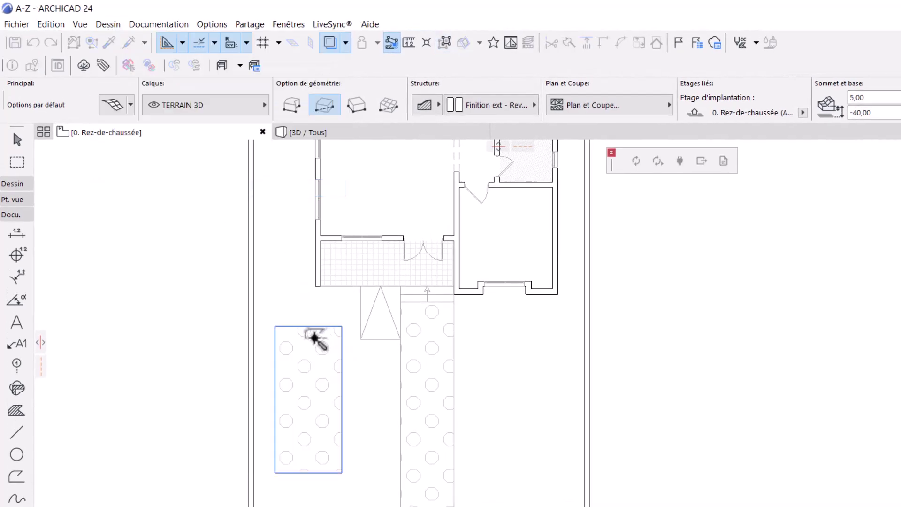
{"action": "left_click", "coordinate": [368, 355]}
On the -1. Sous-sol story, subtract the front yard rectangle from the terrain mesh with the Magic Wand, and check the opening in 3D
{"action": "scroll", "coordinate": [370, 356], "scroll_direction": "down", "scroll_amount": 3}
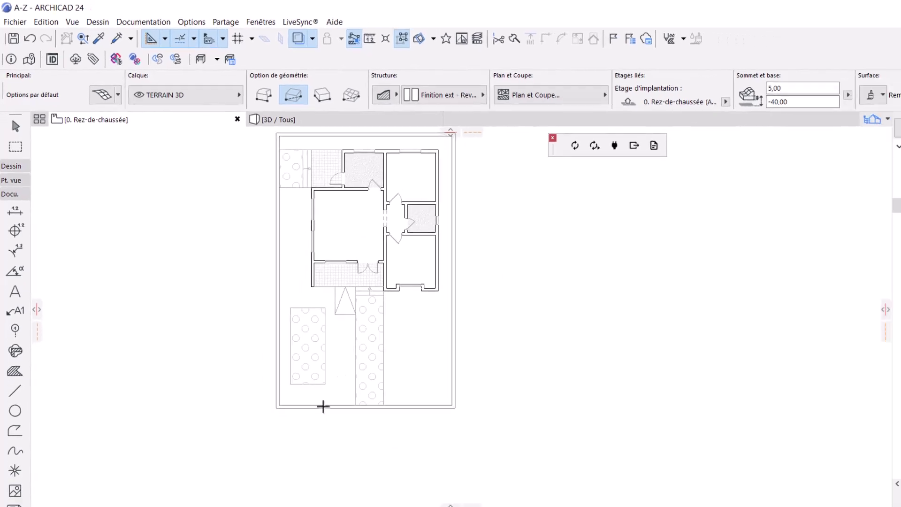
{"action": "key", "text": "ctrl+Down"}
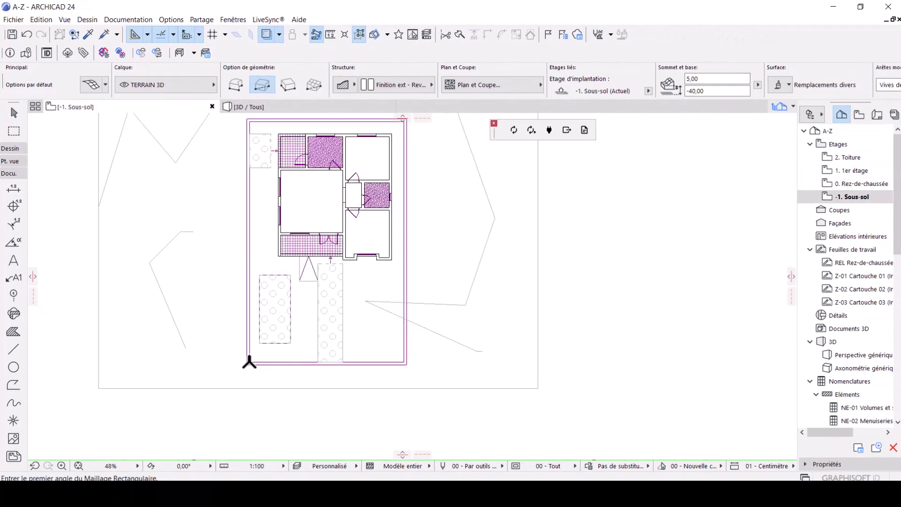
{"action": "left_click", "coordinate": [217, 300], "text": "shift"}
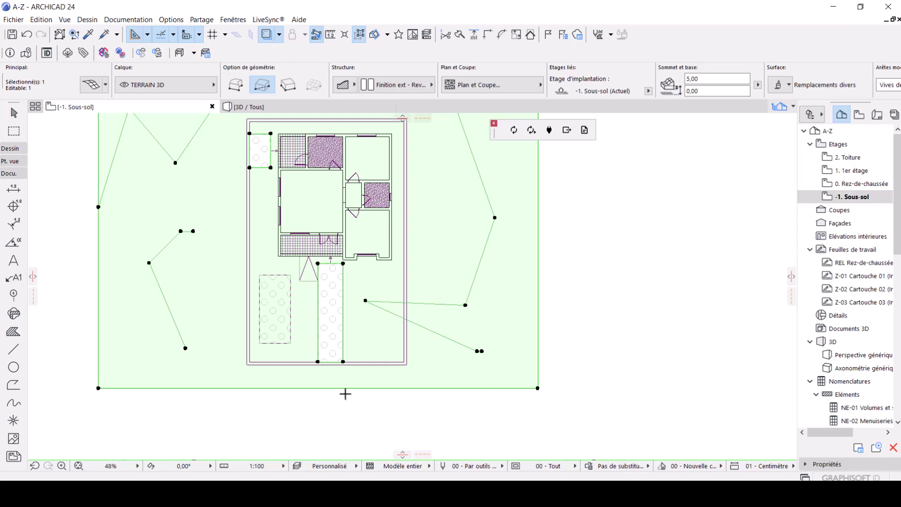
{"action": "left_click", "coordinate": [244, 388]}
{"action": "left_click", "coordinate": [245, 352]}
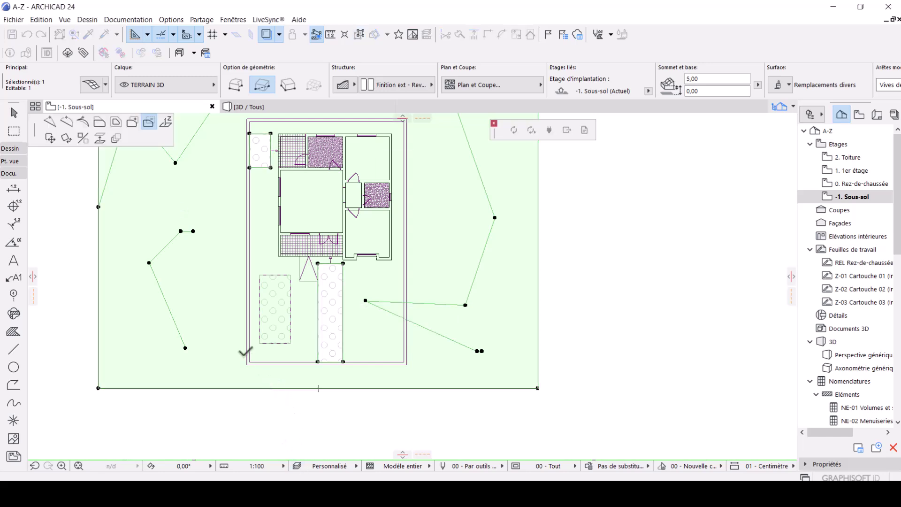
{"action": "left_click", "coordinate": [277, 322]}
{"action": "key", "text": "Escape"}
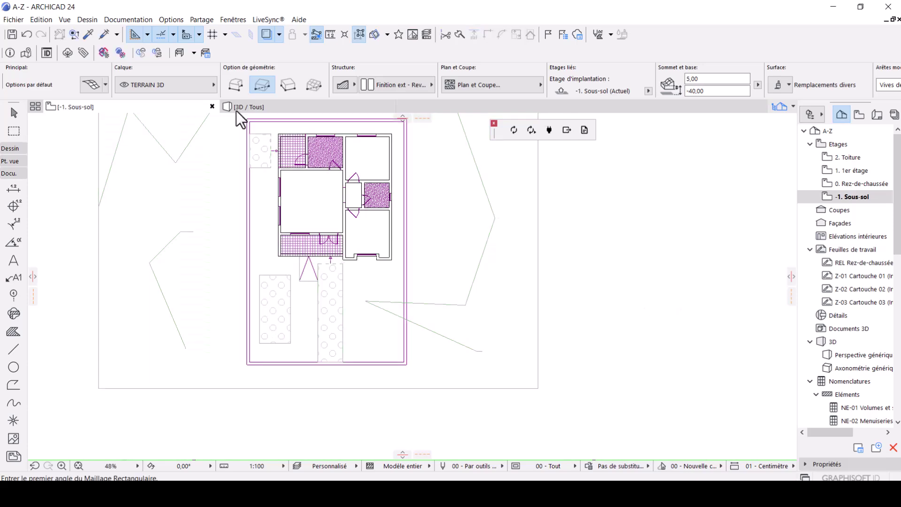
{"action": "left_click", "coordinate": [311, 108]}
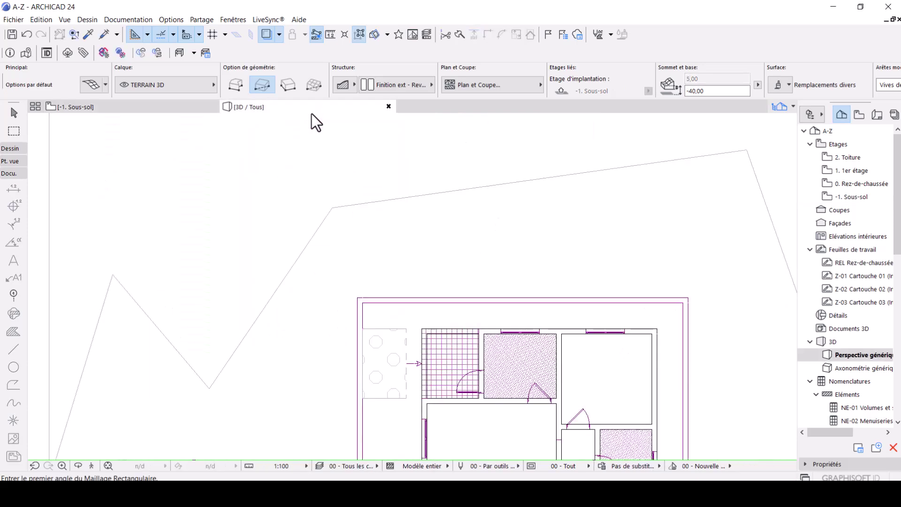
{"action": "scroll", "coordinate": [316, 216], "scroll_direction": "down", "scroll_amount": 5}
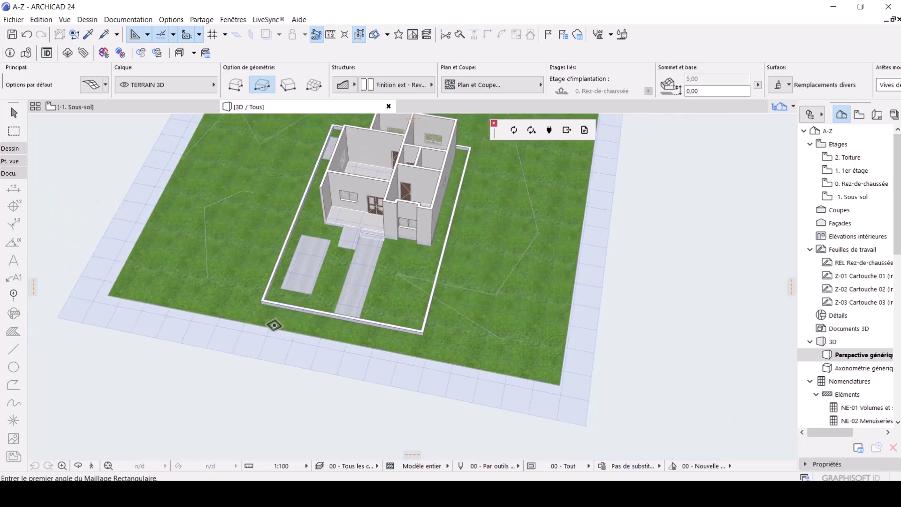
{"action": "left_click", "coordinate": [79, 470]}
{"action": "left_click_drag", "start_coordinate": [197, 352], "coordinate": [358, 294]}
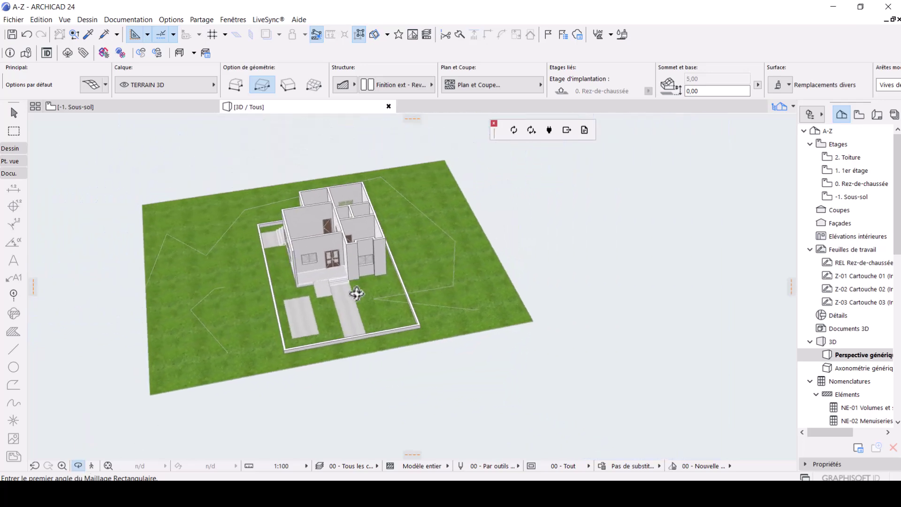
{"action": "scroll", "coordinate": [305, 291], "scroll_direction": "up", "scroll_amount": 3}
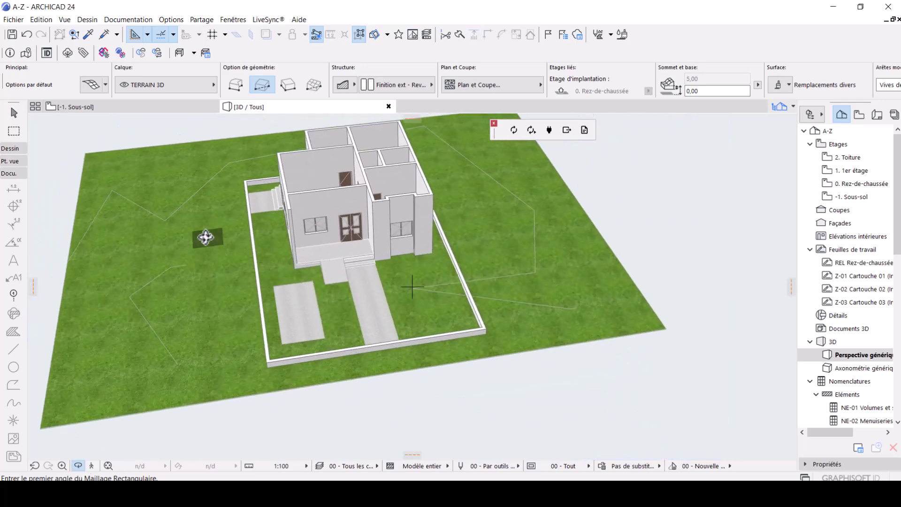
Back in the -1. Sous-sol plan, offset the south edge of the terrain's rectangular opening out to the terrain's south boundary
{"action": "left_click", "coordinate": [129, 105]}
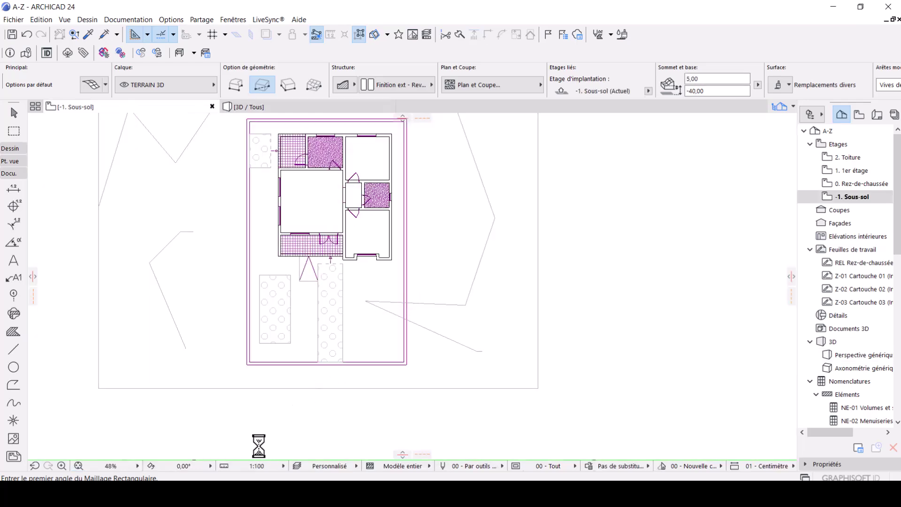
{"action": "scroll", "coordinate": [267, 399], "scroll_direction": "up", "scroll_amount": 2}
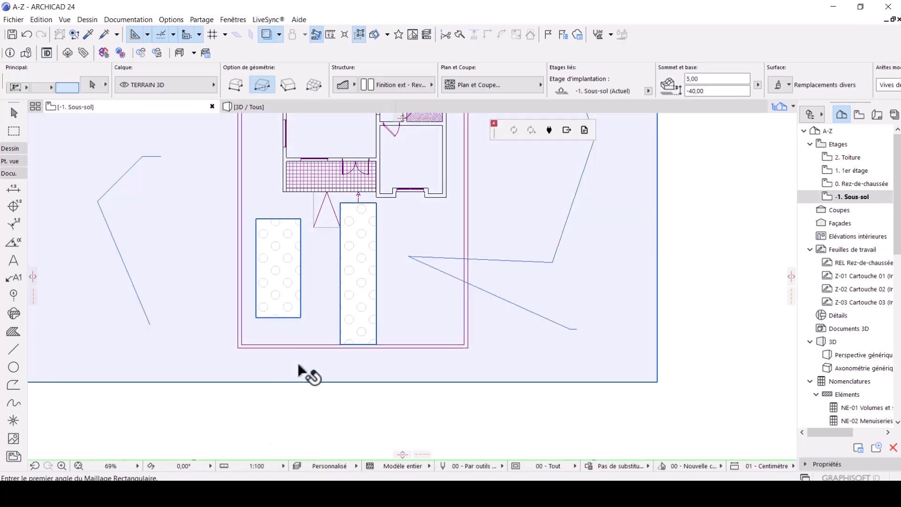
{"action": "left_click", "coordinate": [299, 366]}
{"action": "left_click", "coordinate": [273, 318]}
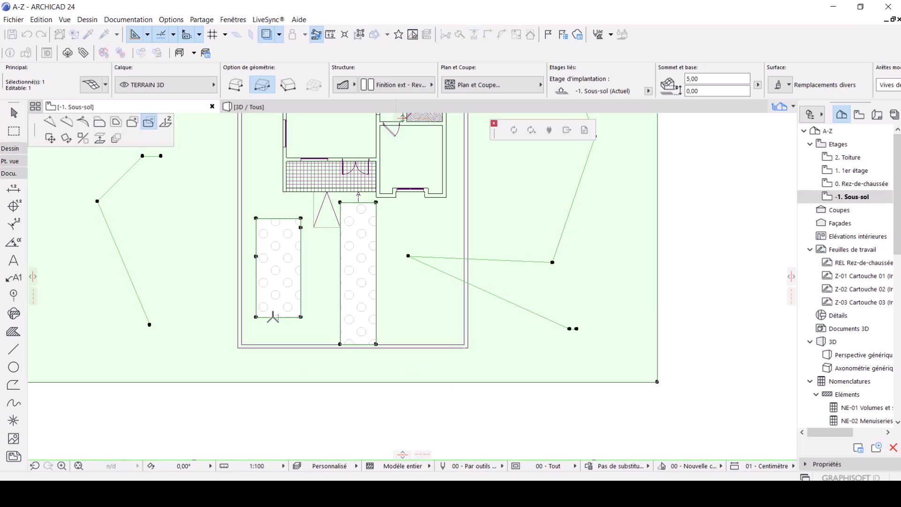
{"action": "left_click", "coordinate": [100, 122]}
{"action": "left_click", "coordinate": [295, 372]}
{"action": "key", "text": "Escape"}
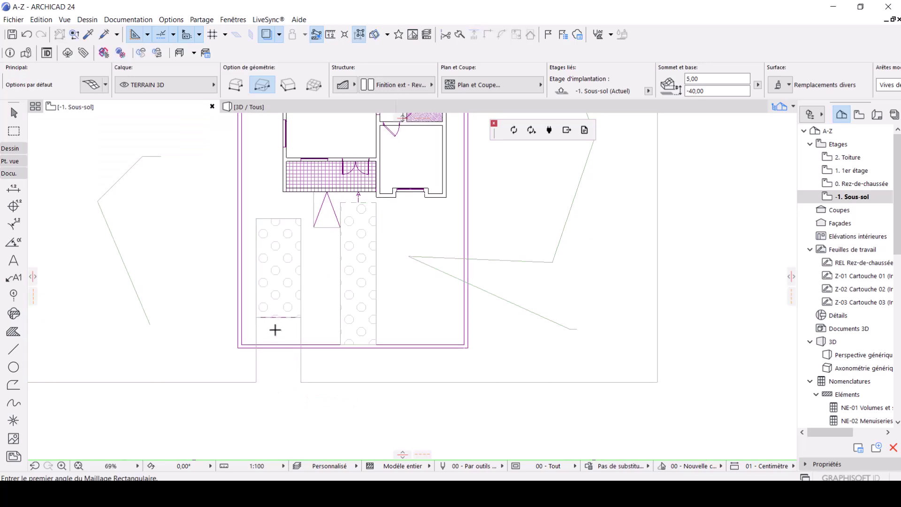
Offset the south edge of the front yard rectangle mesh to the terrain's south boundary, and inspect the extended strip in 3D
{"action": "left_click", "coordinate": [282, 312], "text": "shift"}
{"action": "left_click", "coordinate": [278, 317]}
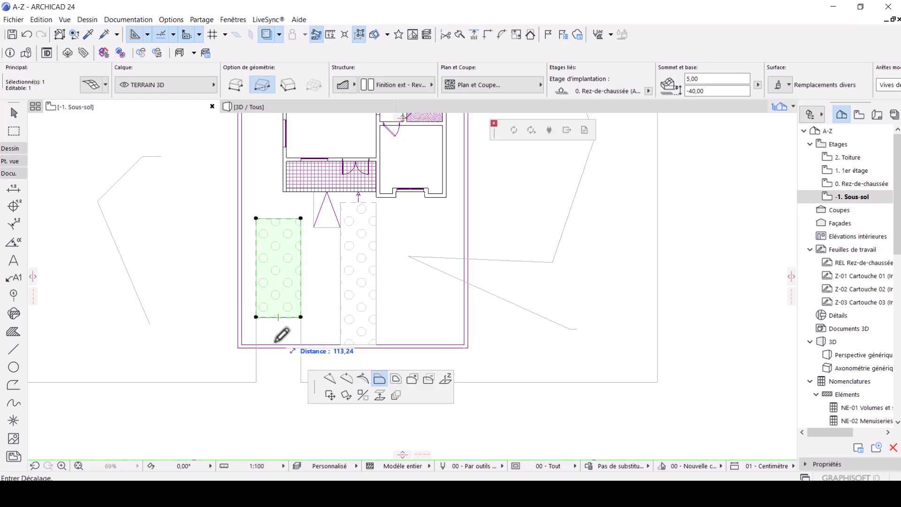
{"action": "left_click", "coordinate": [303, 382]}
{"action": "key", "text": "Escape"}
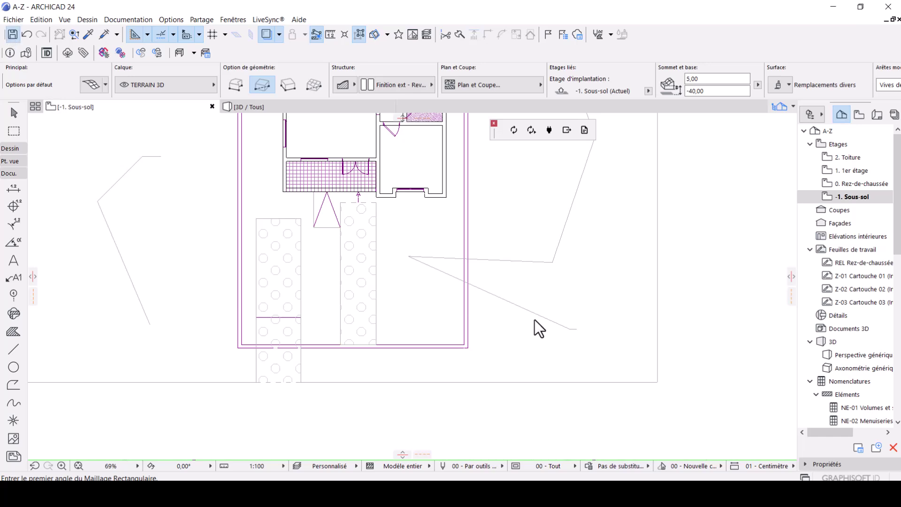
{"action": "scroll", "coordinate": [459, 361], "scroll_direction": "down", "scroll_amount": 4}
{"action": "left_click", "coordinate": [282, 106]}
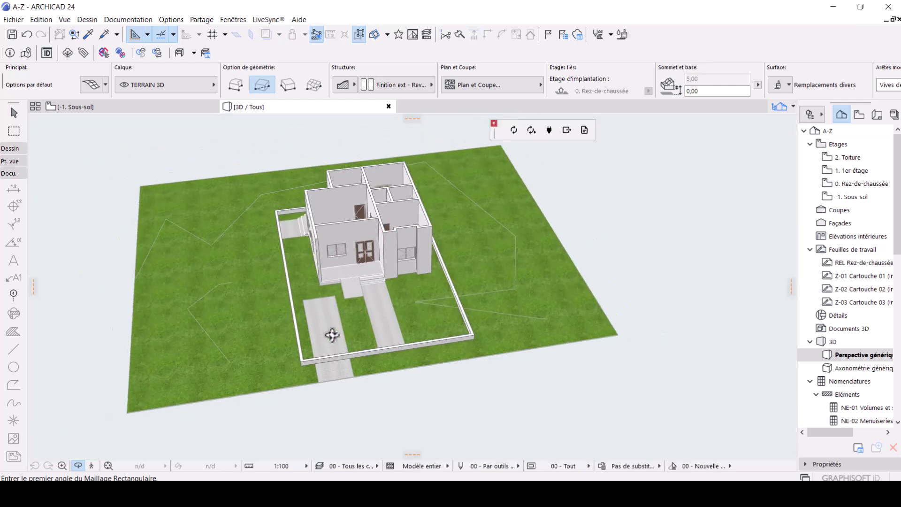
{"action": "left_click_drag", "start_coordinate": [333, 334], "coordinate": [394, 336]}
{"action": "left_click_drag", "start_coordinate": [426, 309], "coordinate": [240, 207]}
{"action": "left_click_drag", "start_coordinate": [202, 291], "coordinate": [375, 323]}
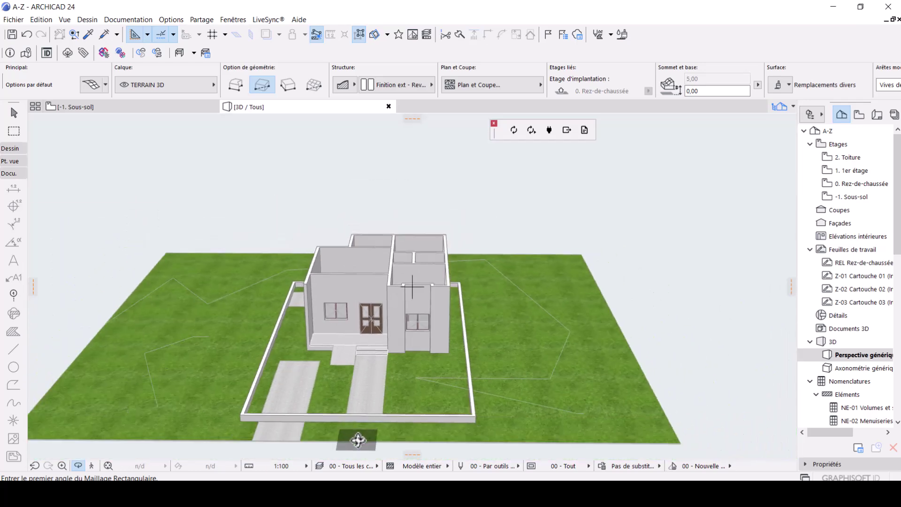
In the -1. Sous-sol plan, offset the south edge of the front path mesh to the terrain's south boundary
{"action": "left_click", "coordinate": [104, 108]}
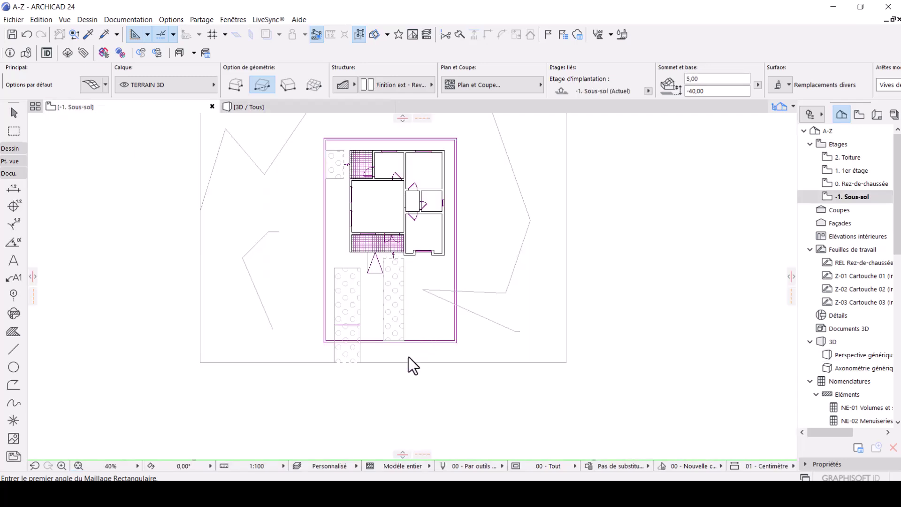
{"action": "scroll", "coordinate": [379, 336], "scroll_direction": "up", "scroll_amount": 3}
{"action": "left_click", "coordinate": [406, 341]}
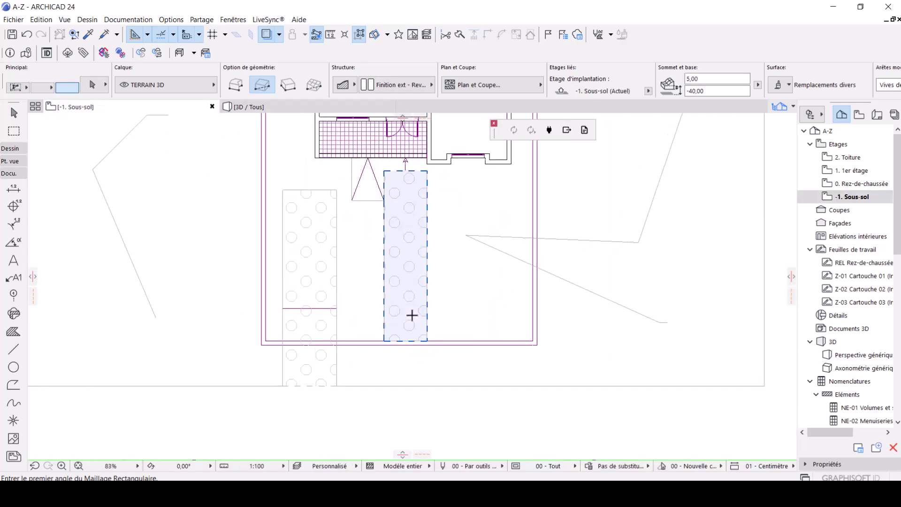
{"action": "left_click", "coordinate": [405, 341]}
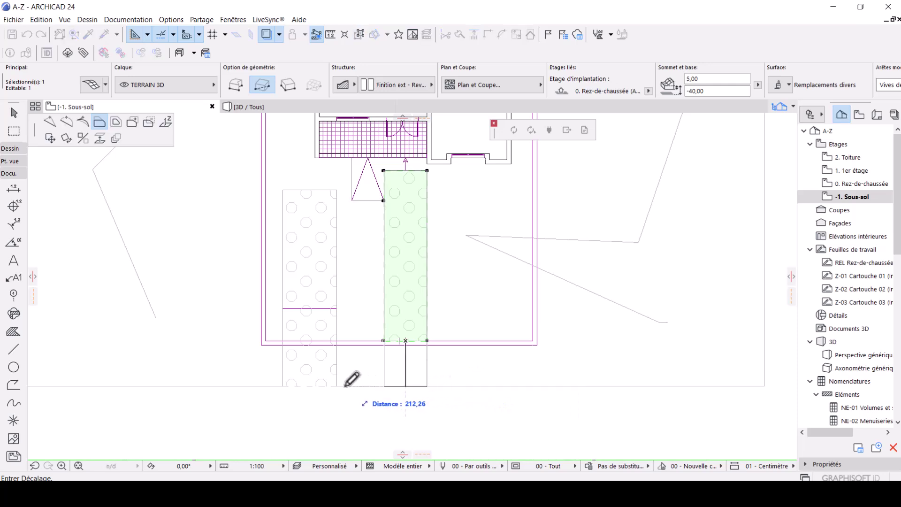
{"action": "left_click", "coordinate": [337, 386]}
{"action": "key", "text": "Escape"}
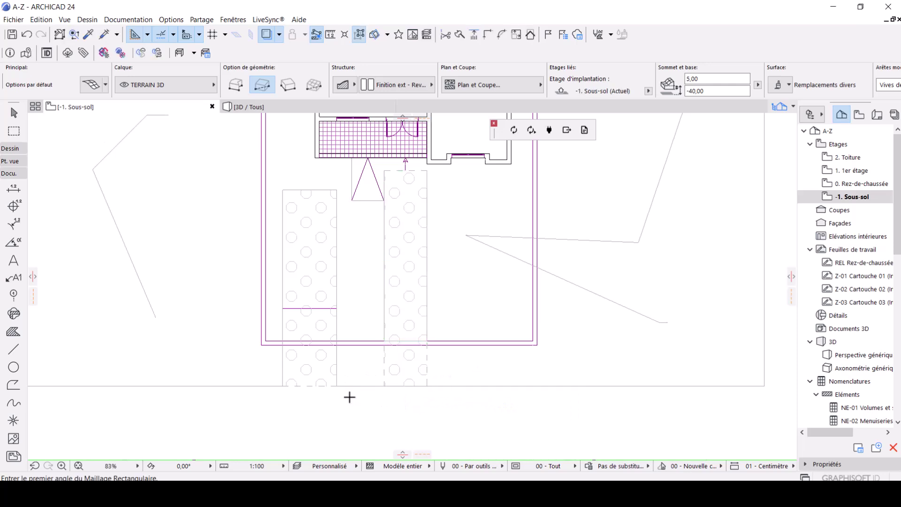
Offset the south edge of the terrain's front path opening to the terrain's south boundary, and inspect both paths around the house in 3D
{"action": "left_click", "coordinate": [360, 363], "text": "shift"}
{"action": "left_click", "coordinate": [404, 342]}
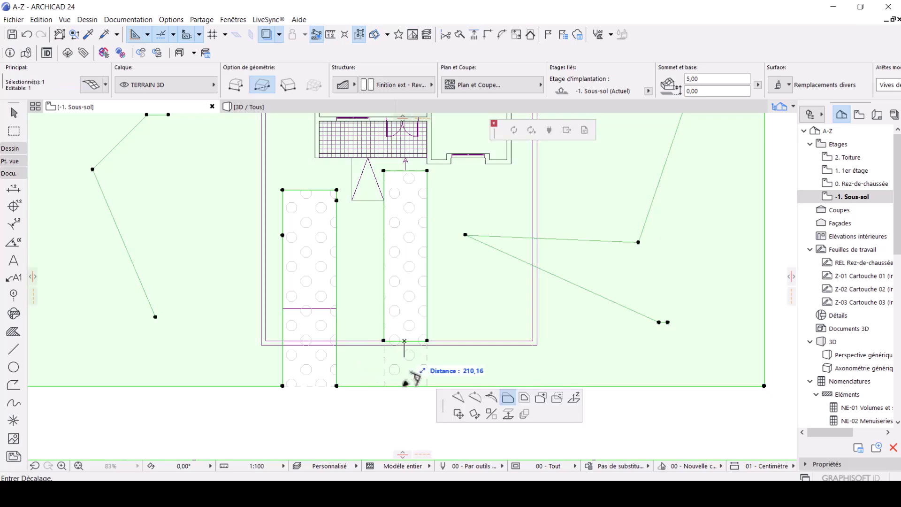
{"action": "left_click", "coordinate": [339, 385]}
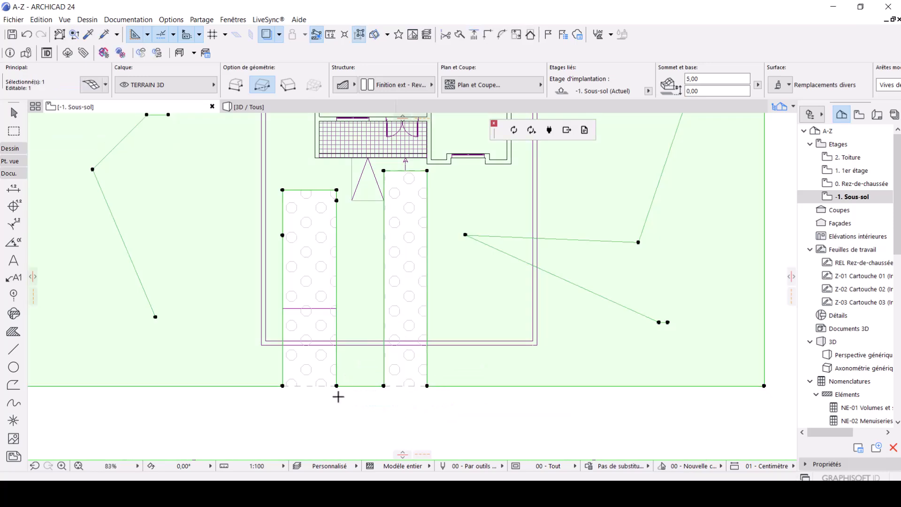
{"action": "key", "text": "Escape"}
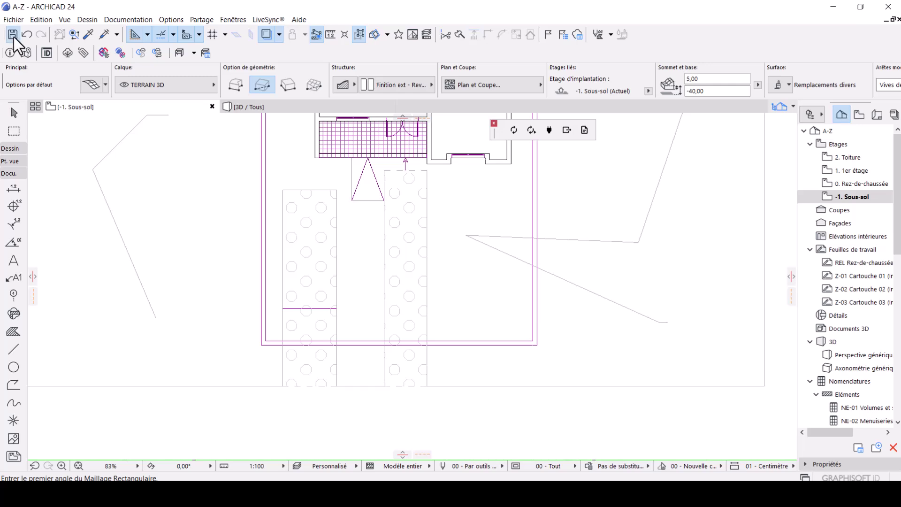
{"action": "left_click", "coordinate": [280, 106]}
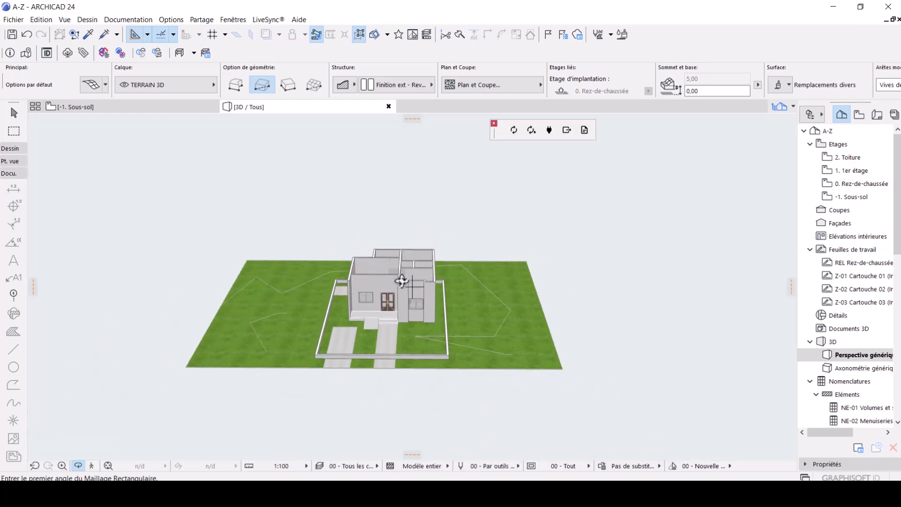
{"action": "middle_click_drag", "start_coordinate": [402, 281], "coordinate": [369, 328], "text": "shift"}
{"action": "scroll", "coordinate": [420, 290], "scroll_direction": "up", "scroll_amount": 3}
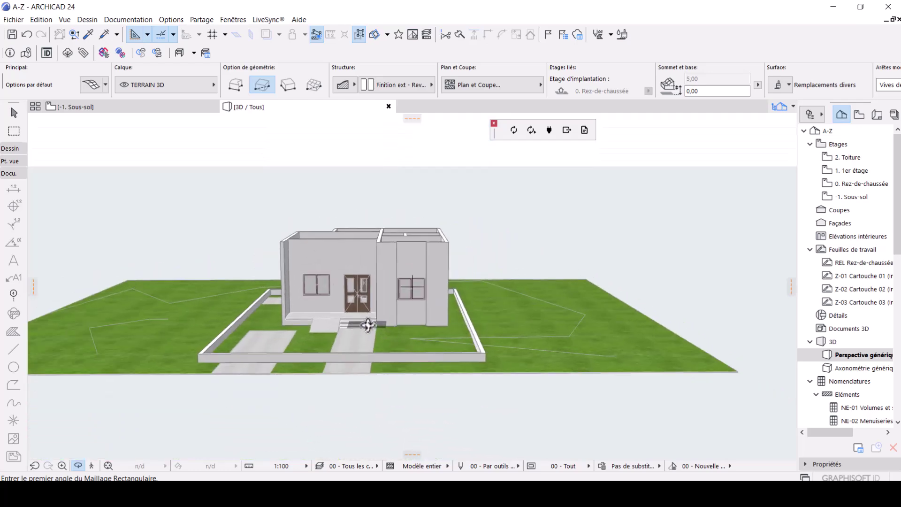
{"action": "scroll", "coordinate": [368, 320], "scroll_direction": "down", "scroll_amount": 2}
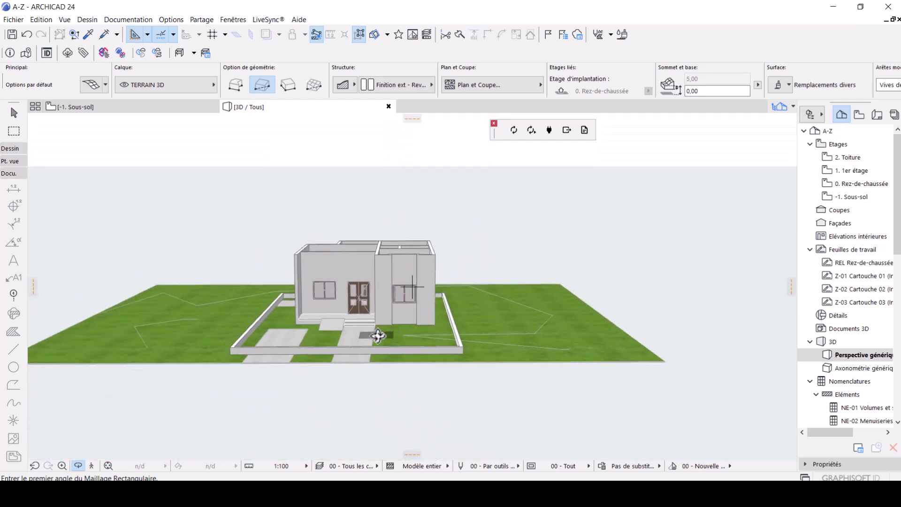
{"action": "middle_click_drag", "start_coordinate": [378, 335], "coordinate": [468, 330], "text": "shift"}
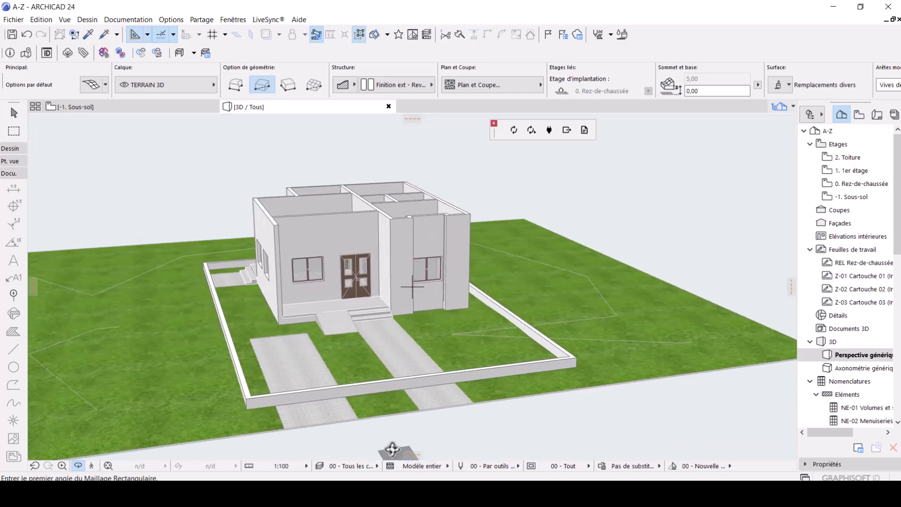